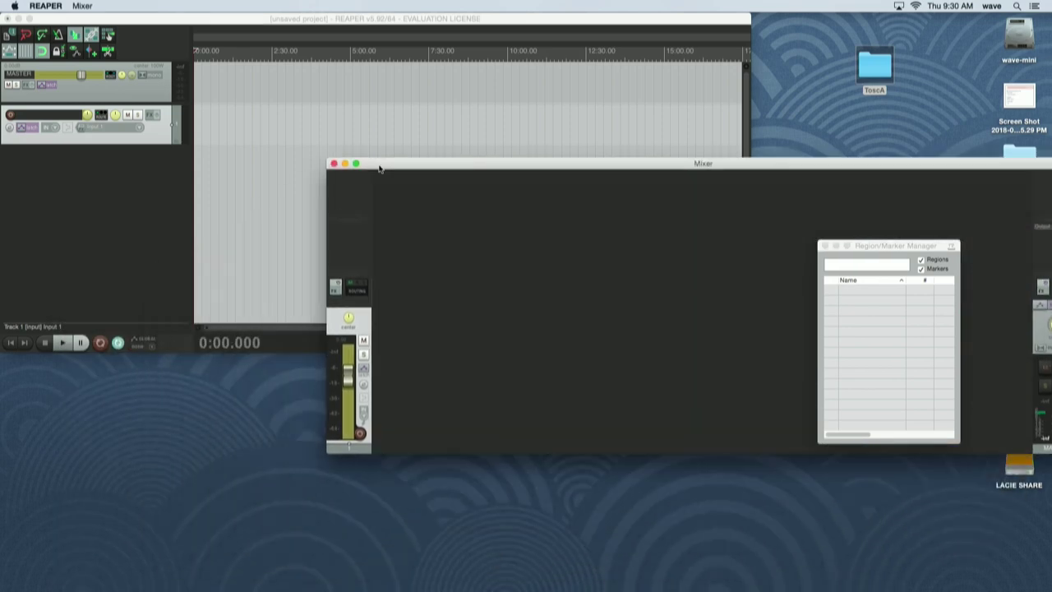
Narrow the Mixer window, insert the ToscA VST effect on track 1, and place its plug-in window below the arrangement
left_click_drag(818, 518, 259, 557)
left_click_drag(93, 223, 816, 126)
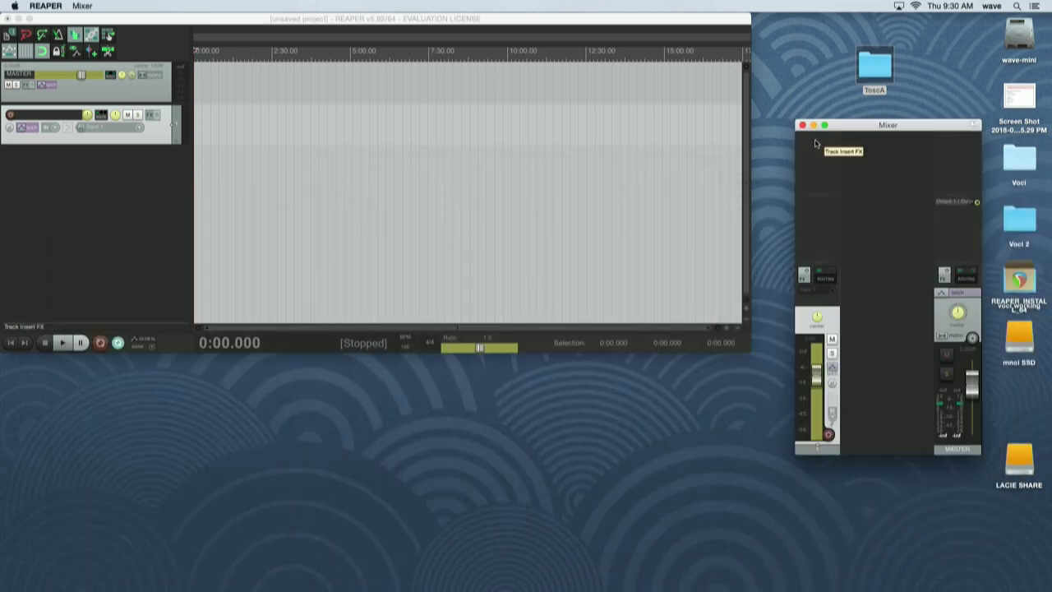
left_click(815, 141)
type("tosca")
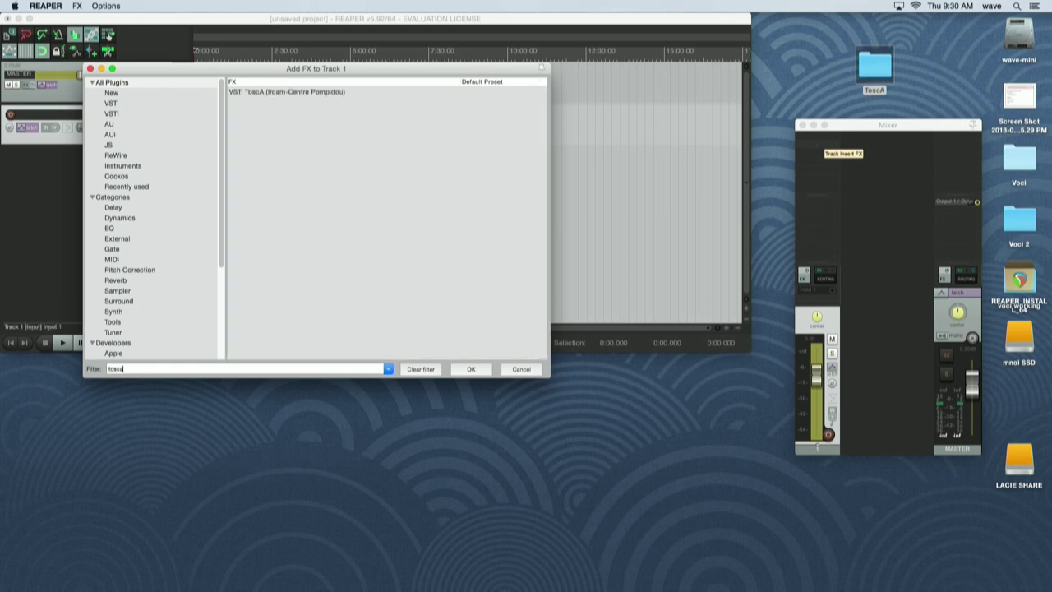
left_click(330, 92)
left_click(471, 369)
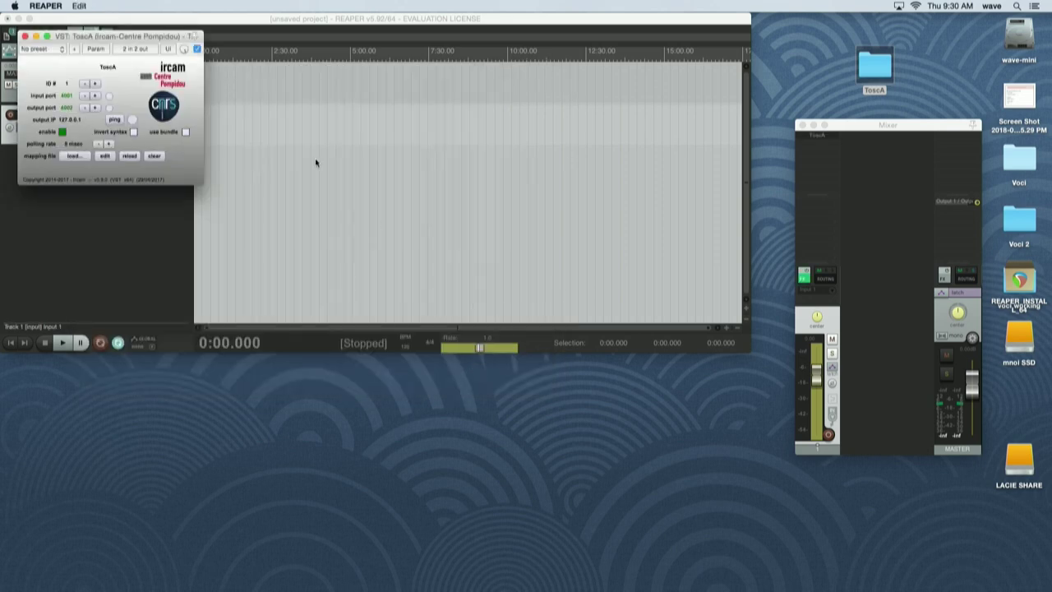
left_click_drag(156, 38, 206, 389)
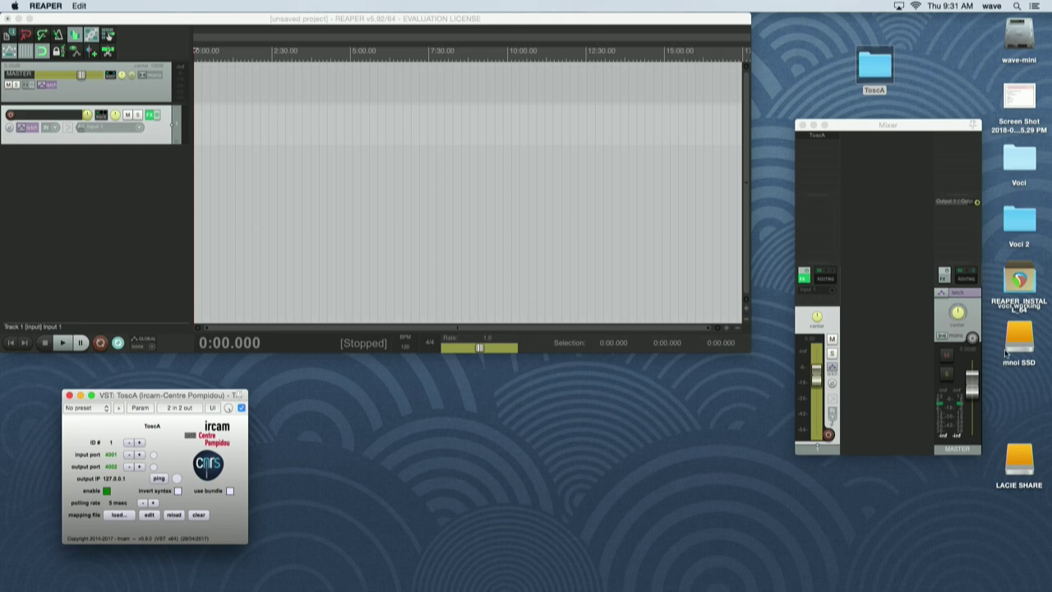
Open the desktop's ToscA folder beside the tracks and preview mapping_xyz.xml
left_click(886, 68)
double_click(885, 68)
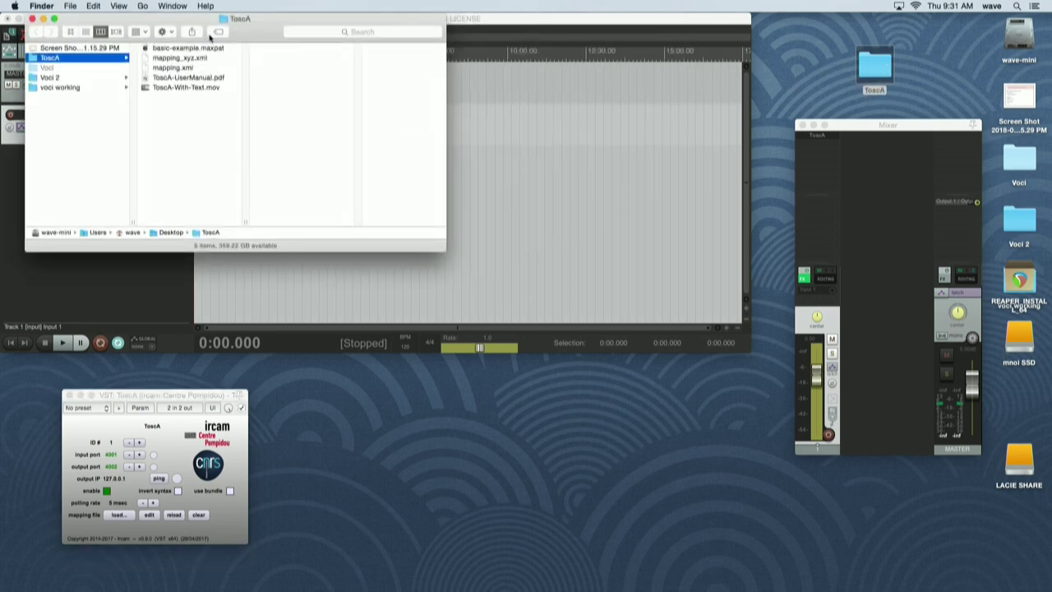
left_click_drag(191, 15, 676, 17)
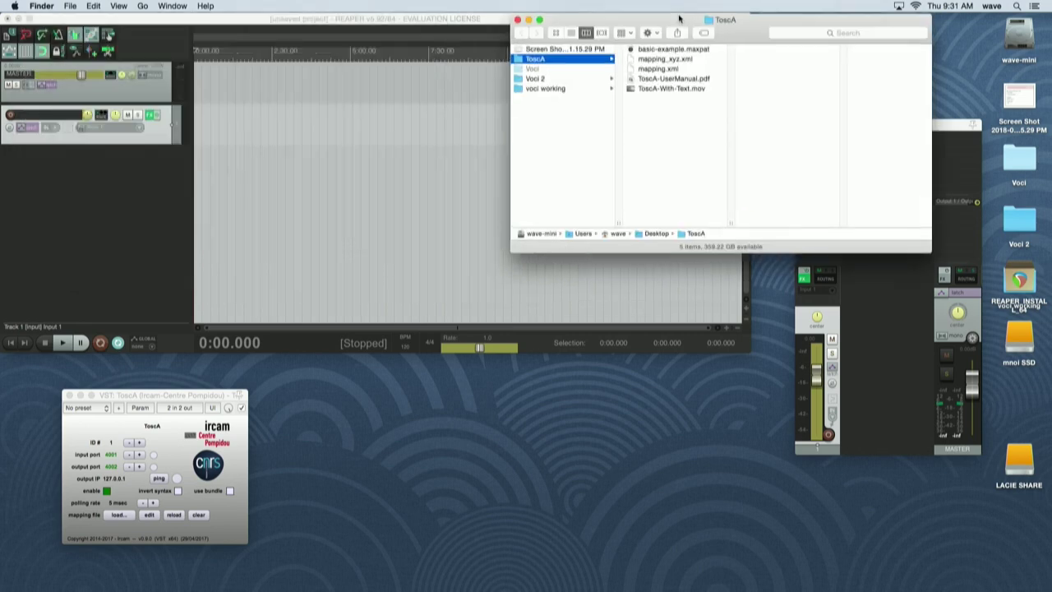
left_click(661, 68)
left_click(667, 59)
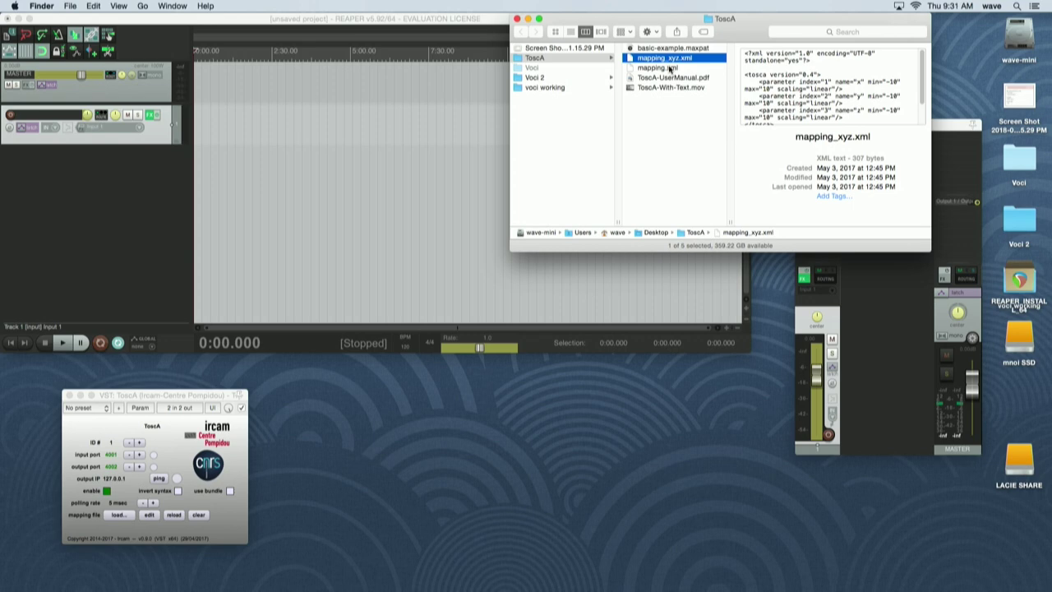
Launch Sublime Text and open mapping_xyz.xml from the ToscA folder in it
left_click_drag(673, 59, 242, 578)
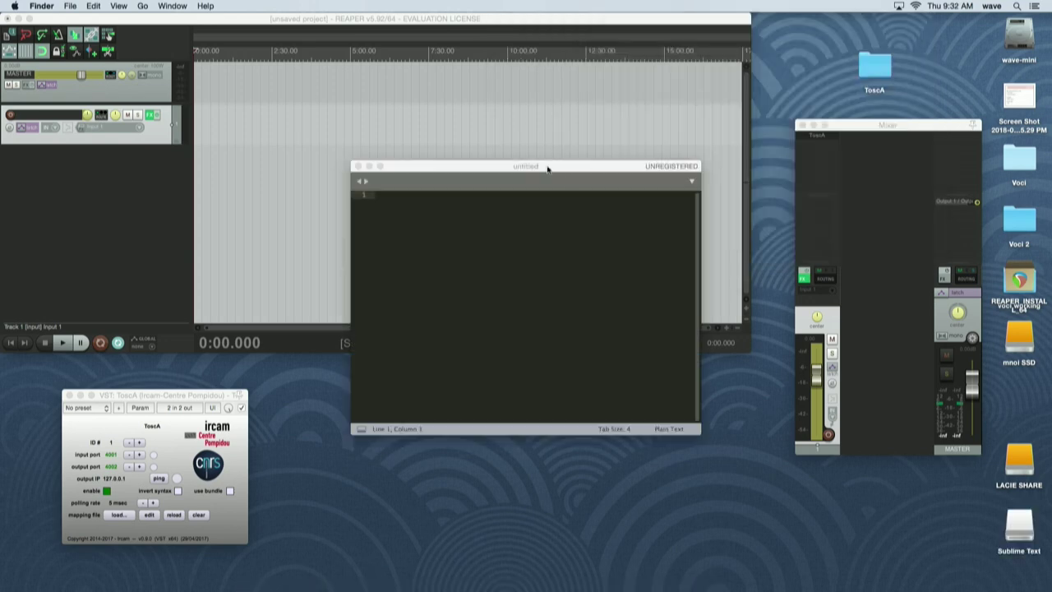
left_click_drag(547, 168, 385, 120)
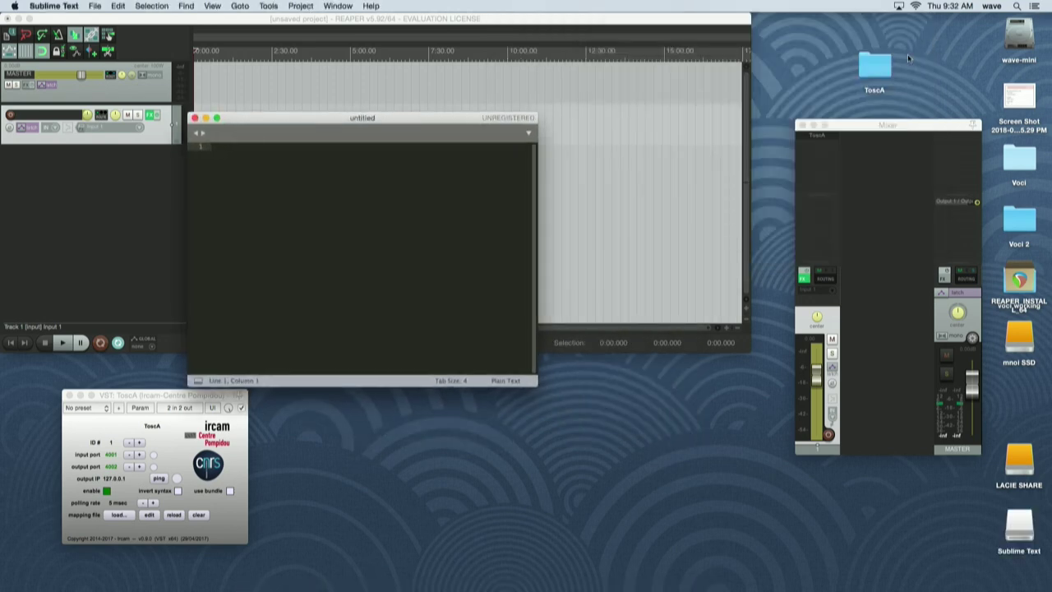
double_click(877, 71)
left_click(666, 58)
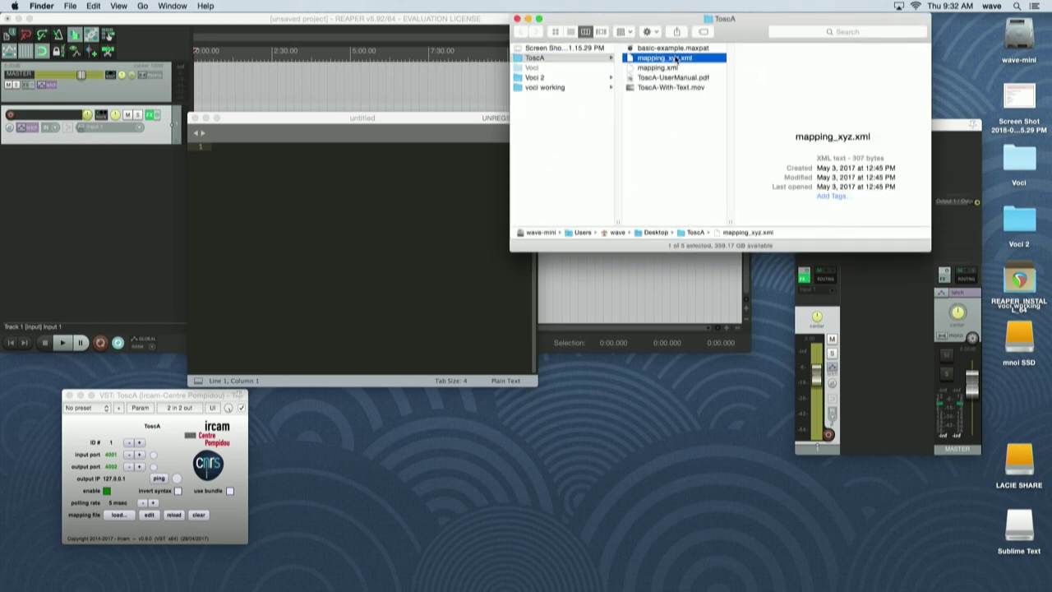
left_click_drag(662, 60, 341, 206)
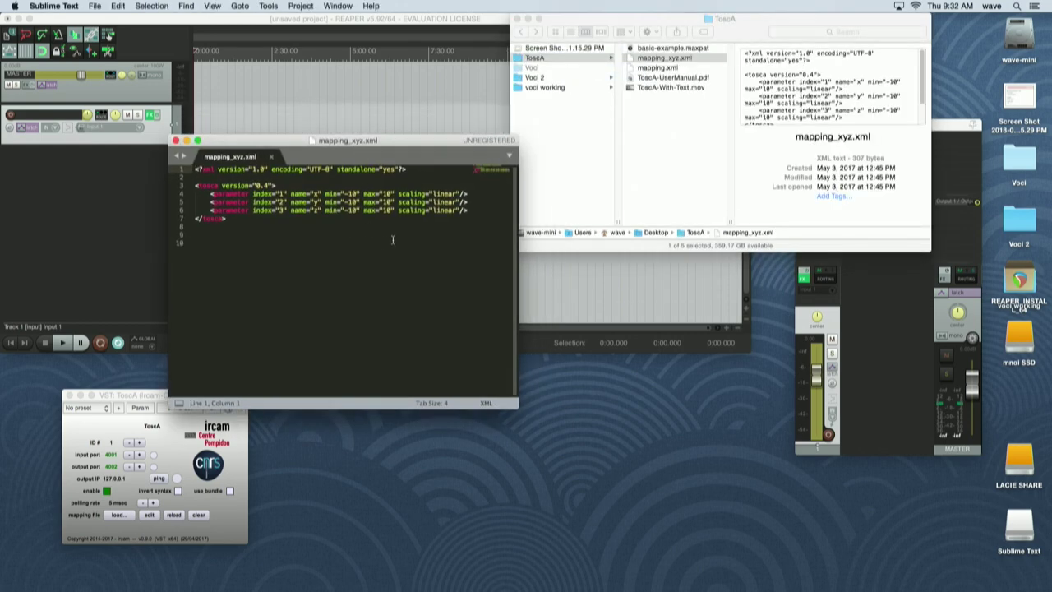
Enlarge the mapping file's text and widen the editor window so each parameter definition fits on one line
key("super+equal")
key("super+equal")
key("super+equal")
key("super+equal")
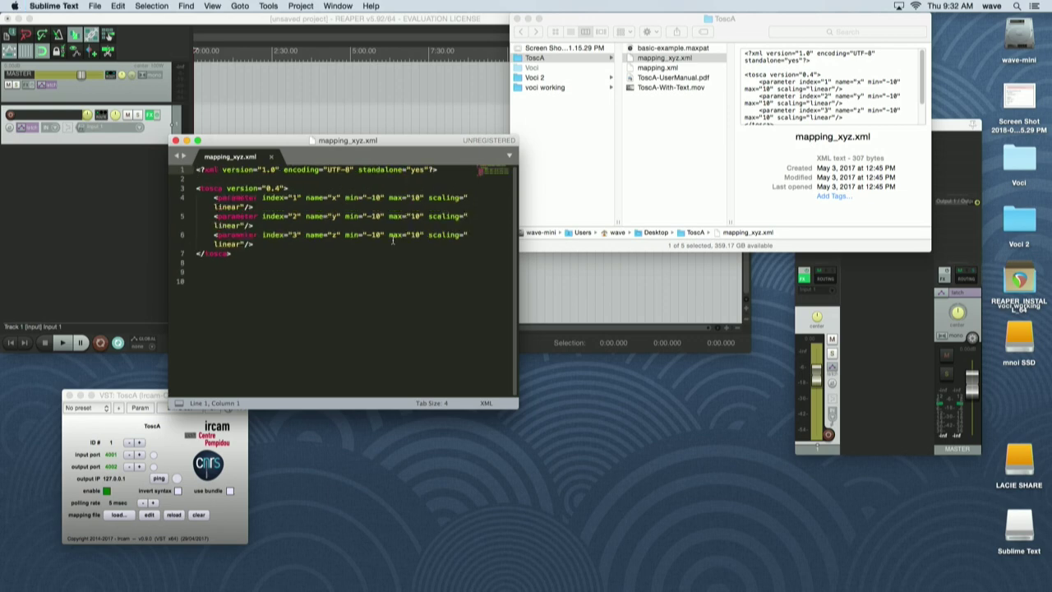
key("super+equal")
key("super+equal")
key("super+equal")
key("super+equal")
key("super+equal")
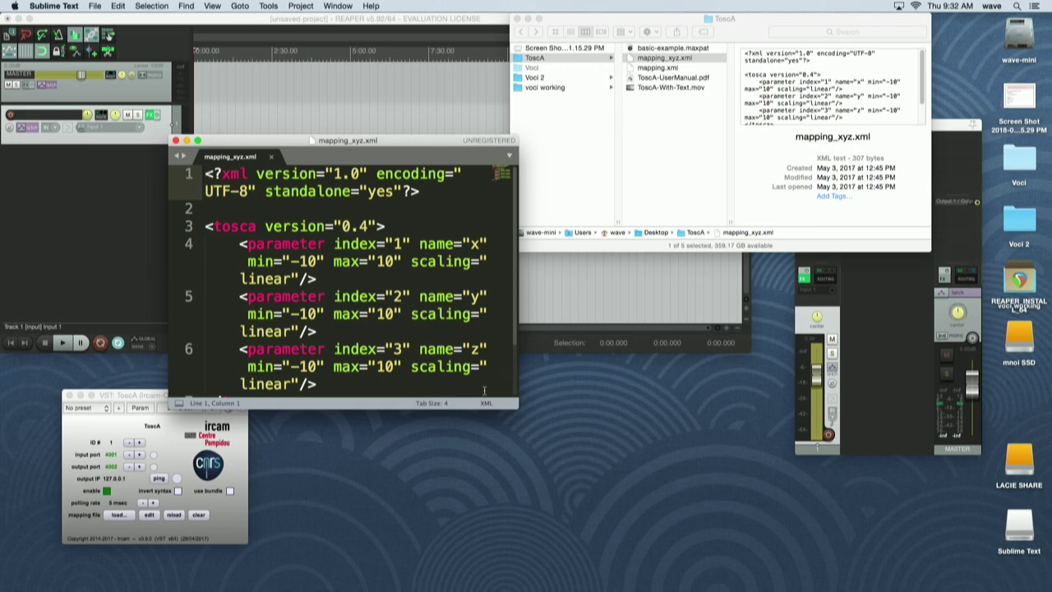
left_click_drag(518, 407, 883, 475)
left_click_drag(589, 142, 592, 270)
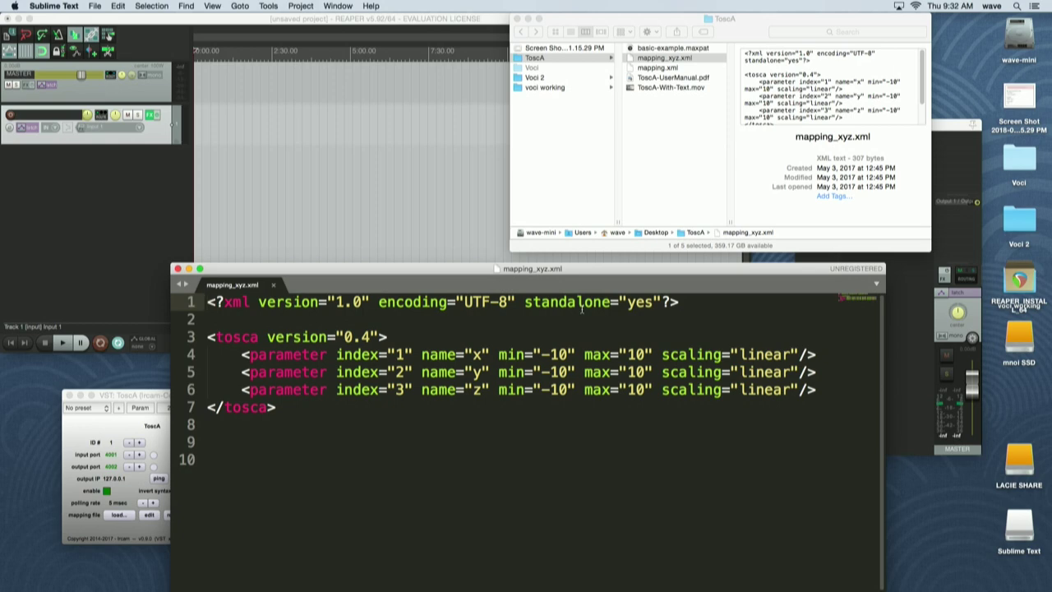
Examine the first parameter's index, name and minimum value in mapping_xyz.xml, then close the file
mouse_move(576, 591)
left_click_drag(240, 355, 417, 355)
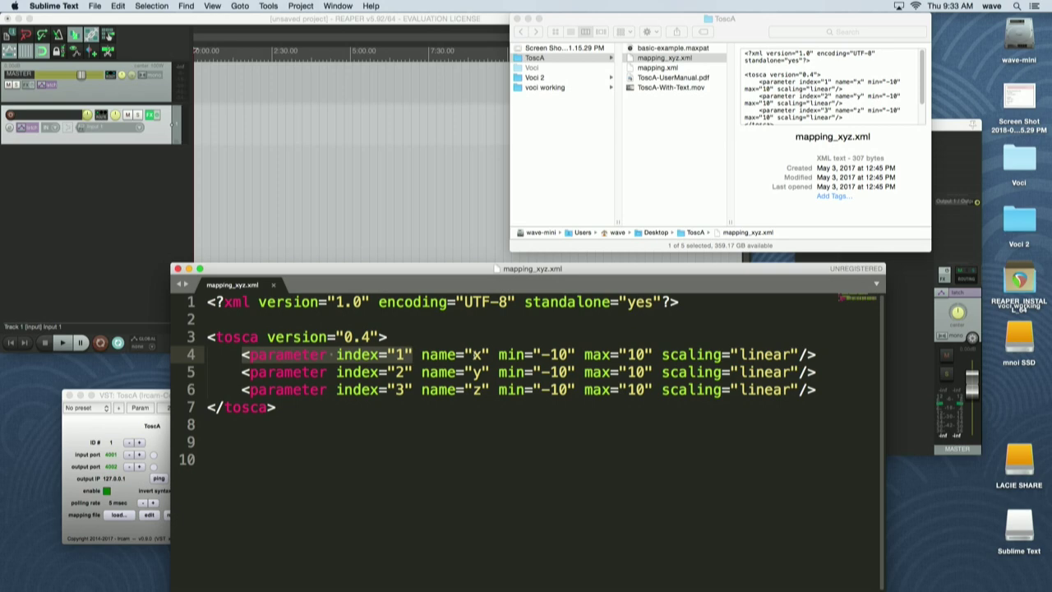
left_click(481, 354)
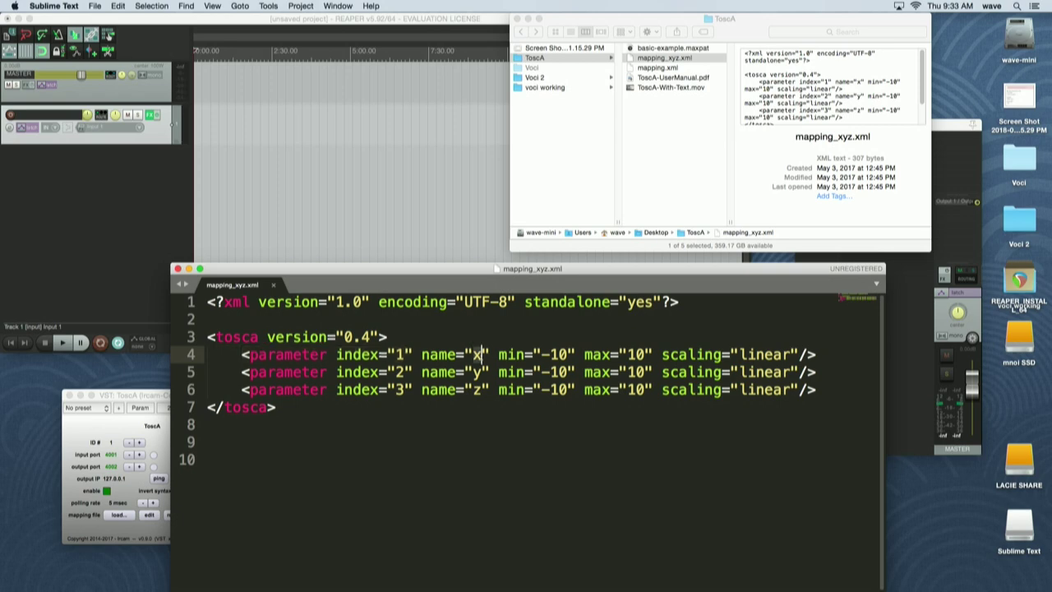
left_click_drag(541, 355, 568, 354)
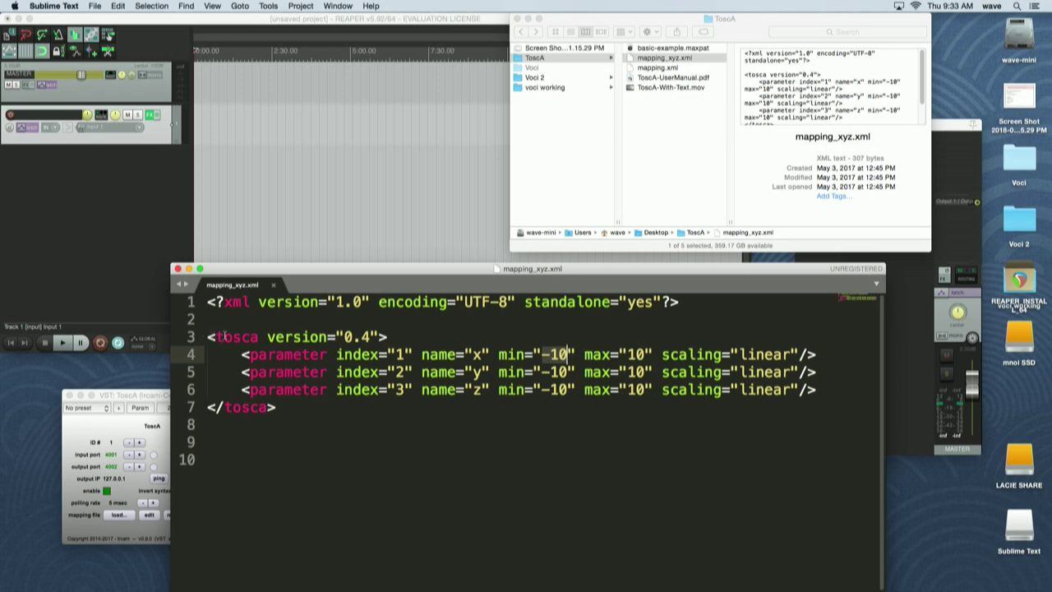
left_click(178, 269)
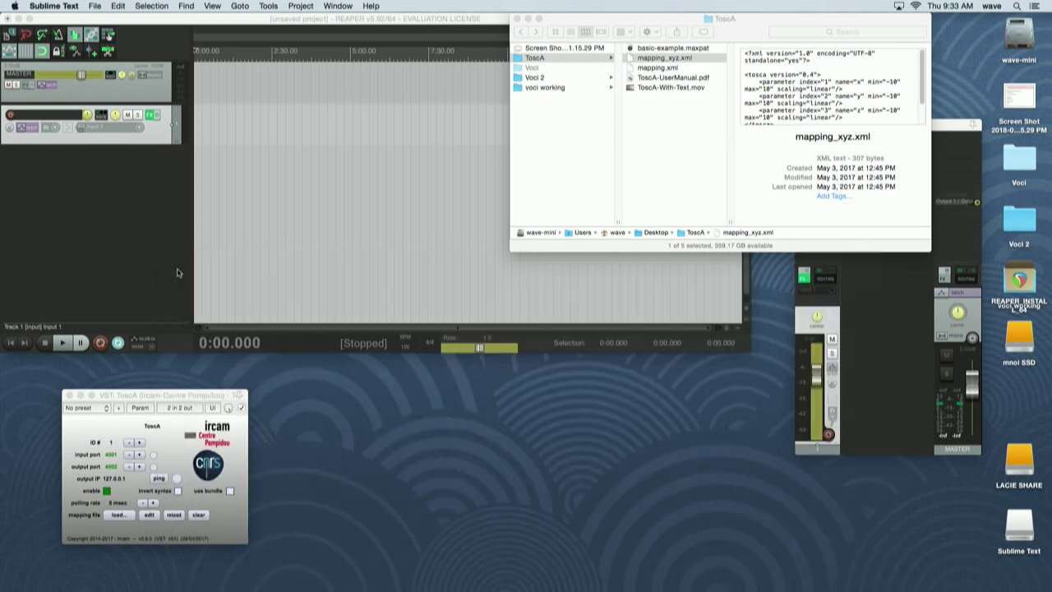
Load mapping_xyz.xml from the desktop's ToscA folder as the ToscA plug-in's mapping file
left_click_drag(155, 399, 646, 280)
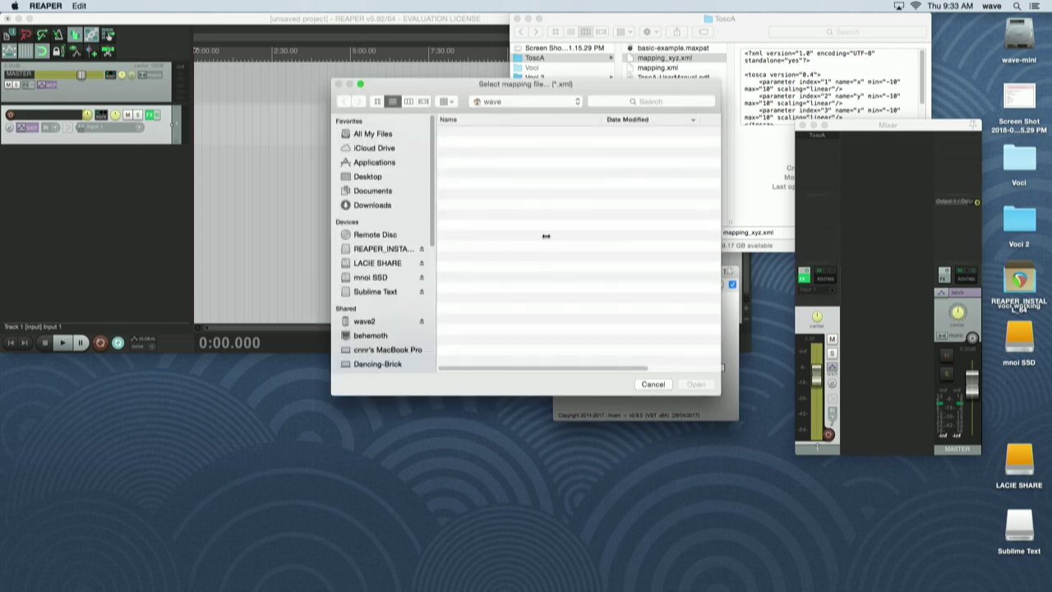
left_click(373, 178)
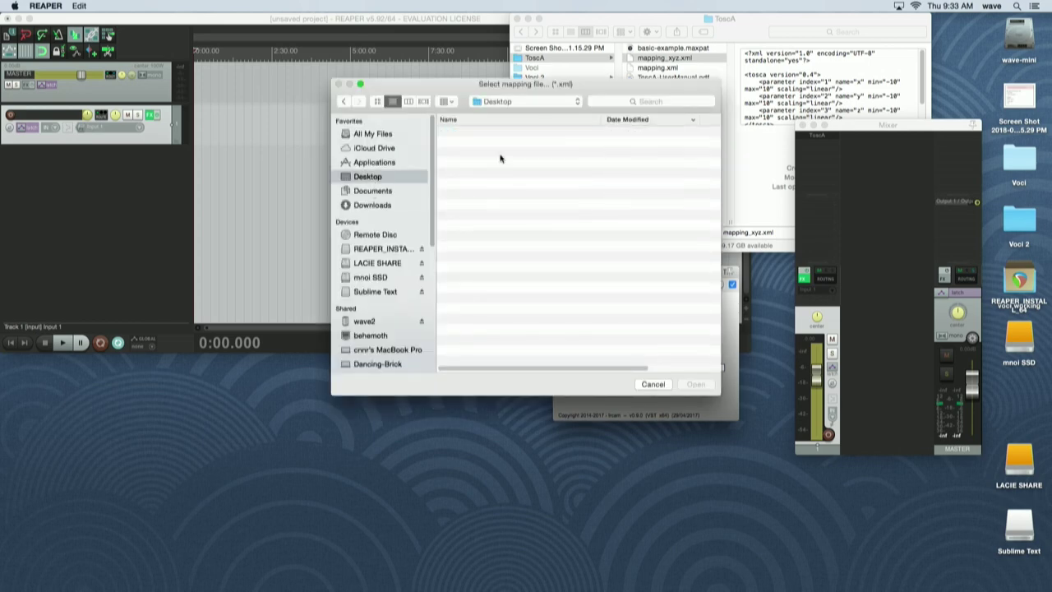
left_click(564, 143)
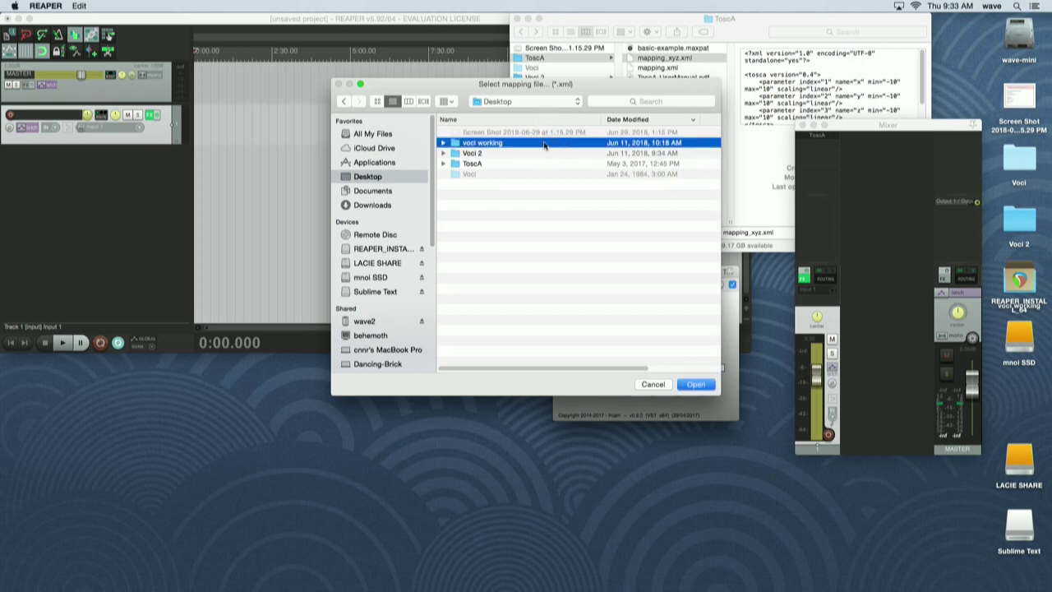
left_click_drag(581, 90, 612, 199)
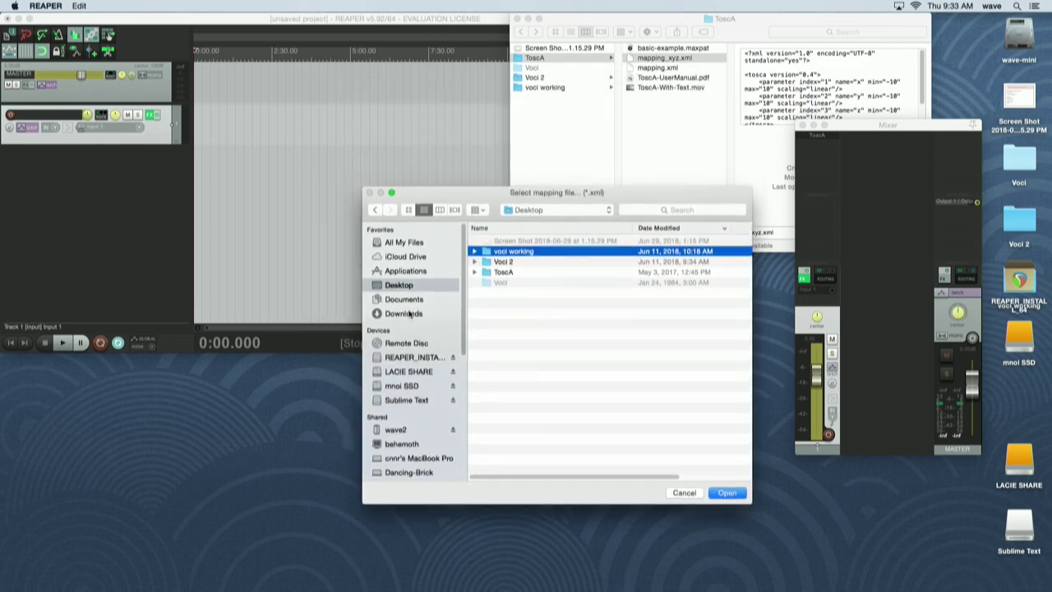
double_click(503, 272)
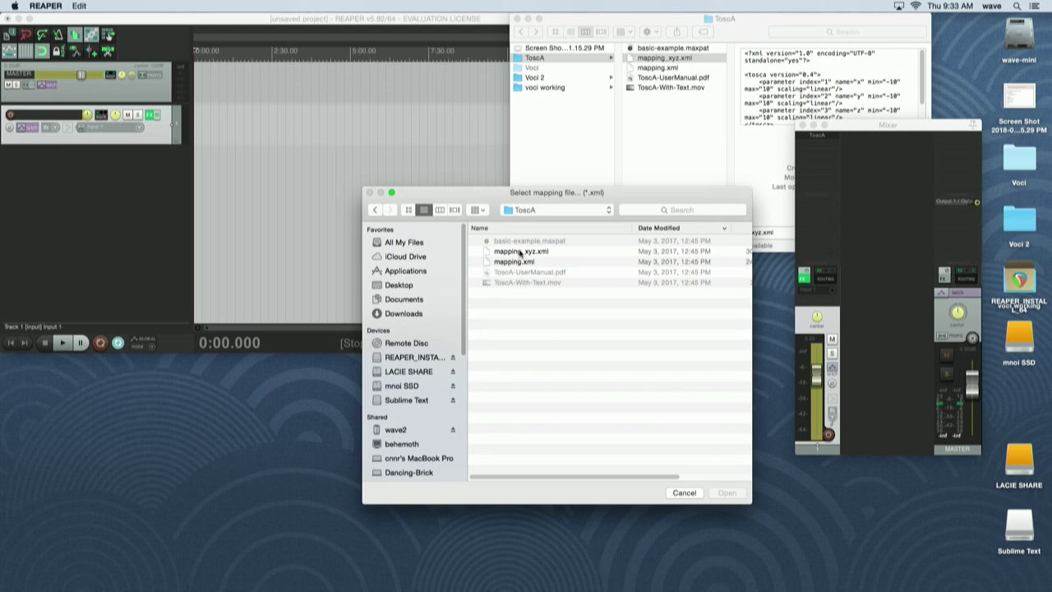
left_click(522, 252)
left_click(728, 493)
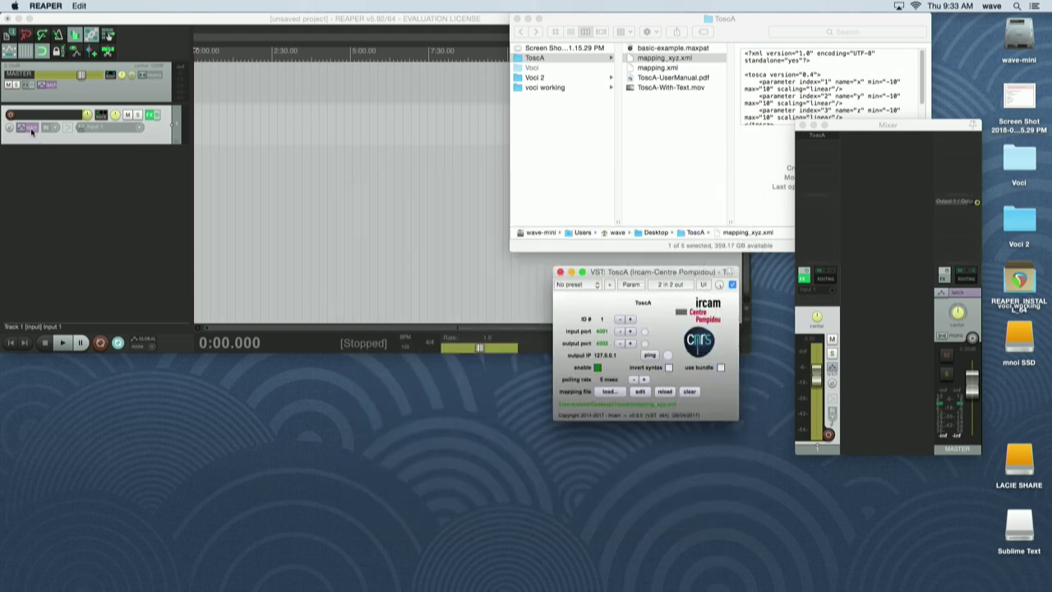
Activate the ToscA x, y and z parameter envelopes on track 1 and close the envelope settings
left_click(32, 129)
left_click_drag(291, 111, 456, 170)
left_click(363, 314)
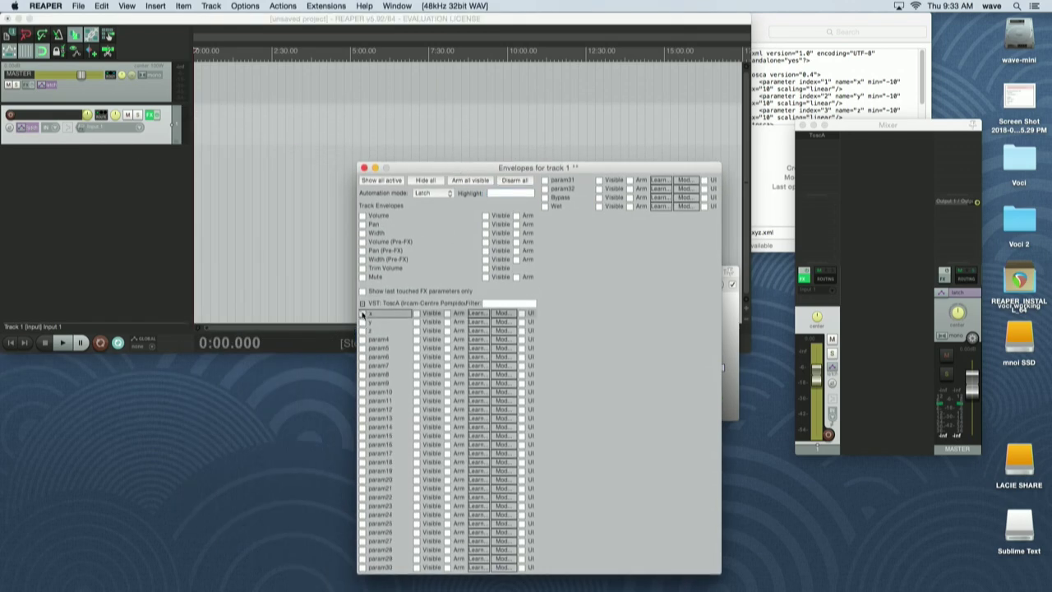
left_click(363, 321)
left_click(362, 330)
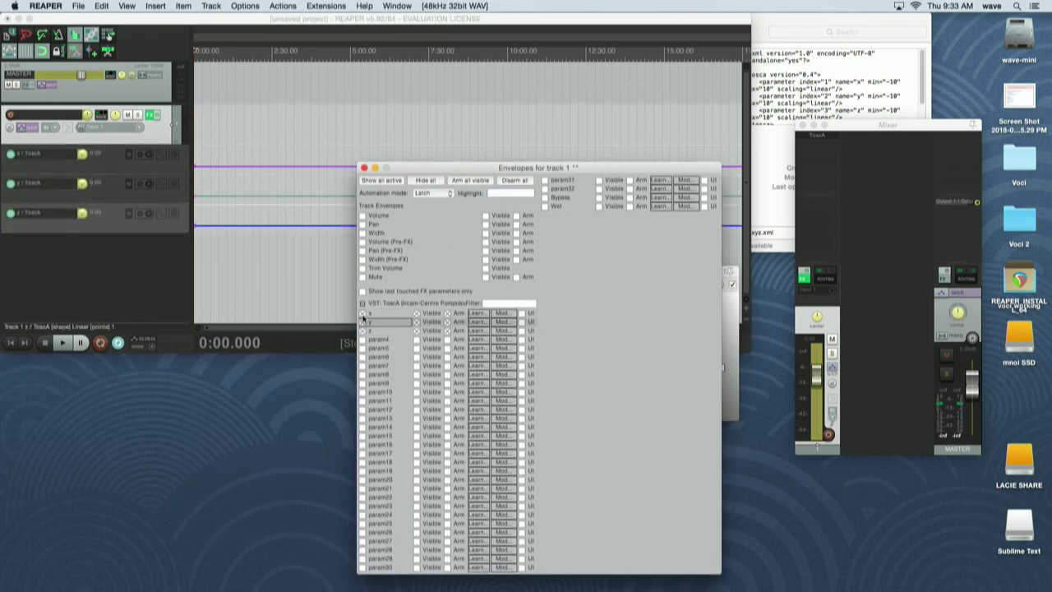
left_click(364, 166)
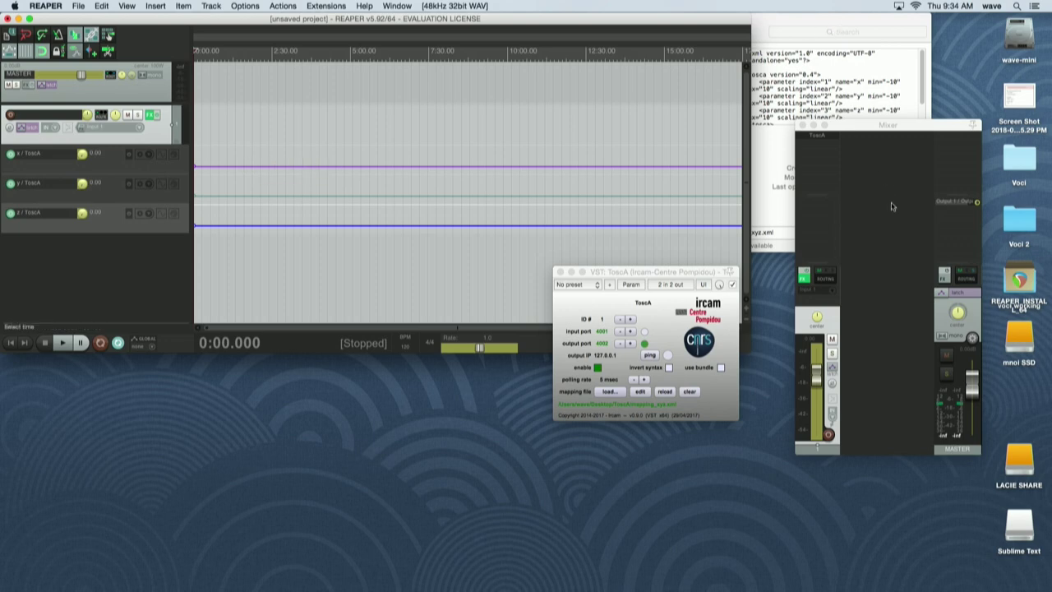
Reopen mapping_xyz.xml in Sublime Text and place its window below the envelope lanes
key("super+Tab")
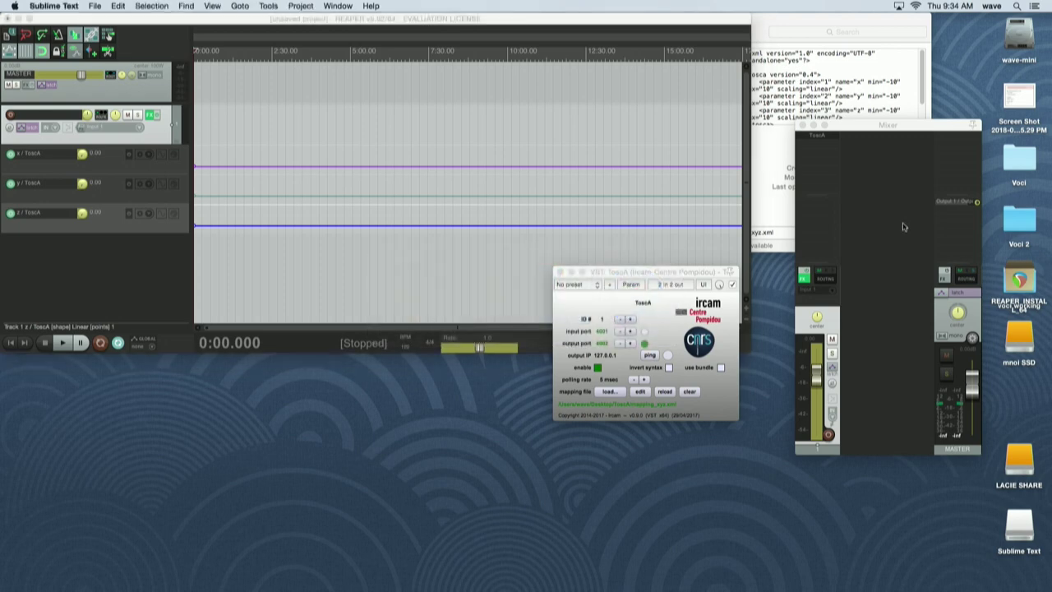
left_click(820, 24)
left_click_drag(641, 62, 600, 567)
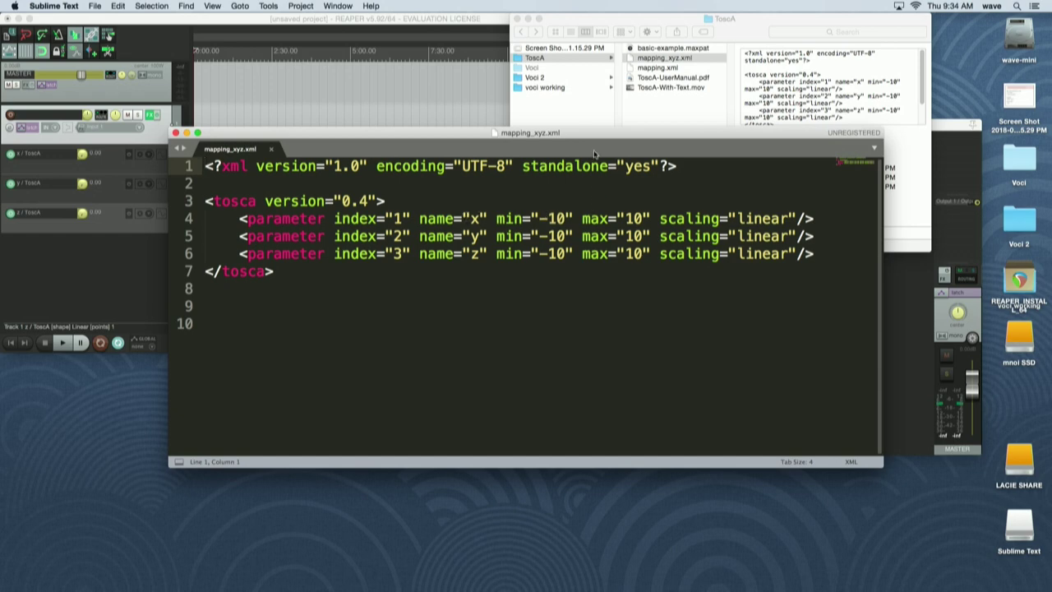
left_click_drag(580, 137, 604, 364)
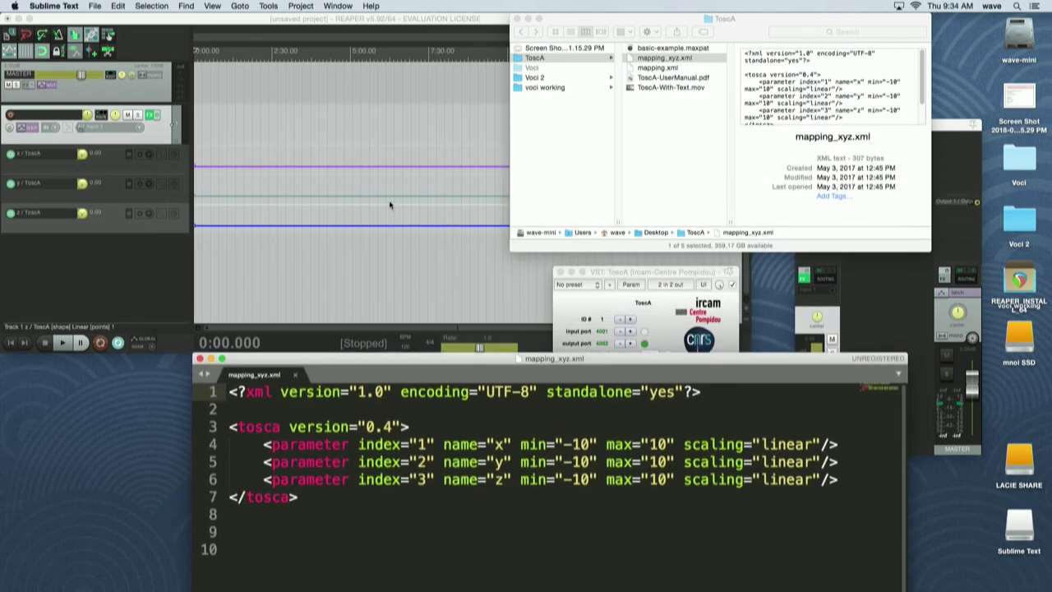
Switch back to REAPER's envelope lanes and move the ToscA plug-in window clear of the mapping code
left_click(304, 166)
left_click_drag(301, 167, 354, 196)
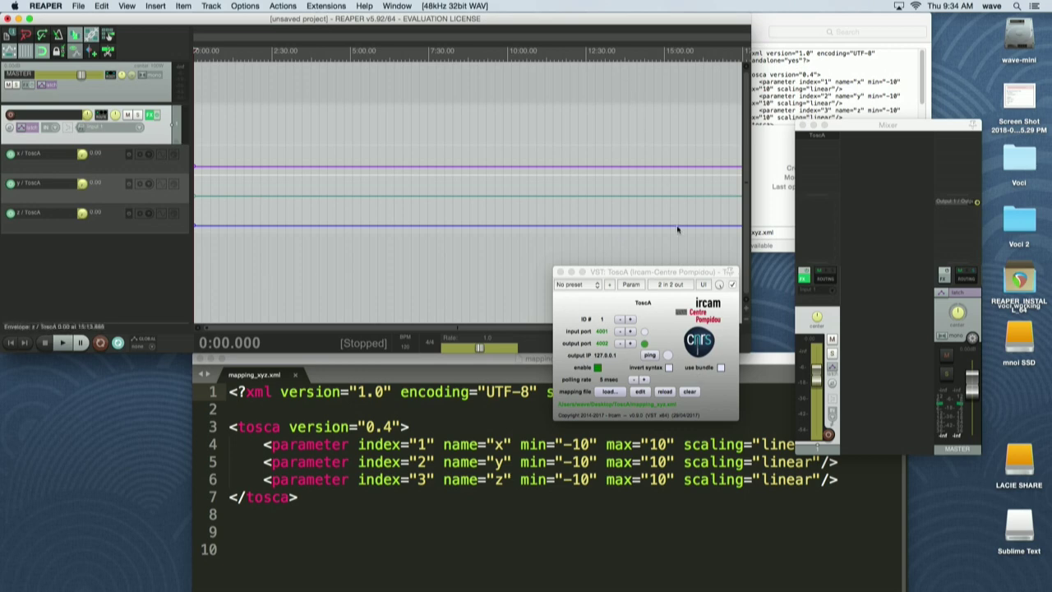
left_click_drag(668, 273, 659, 219)
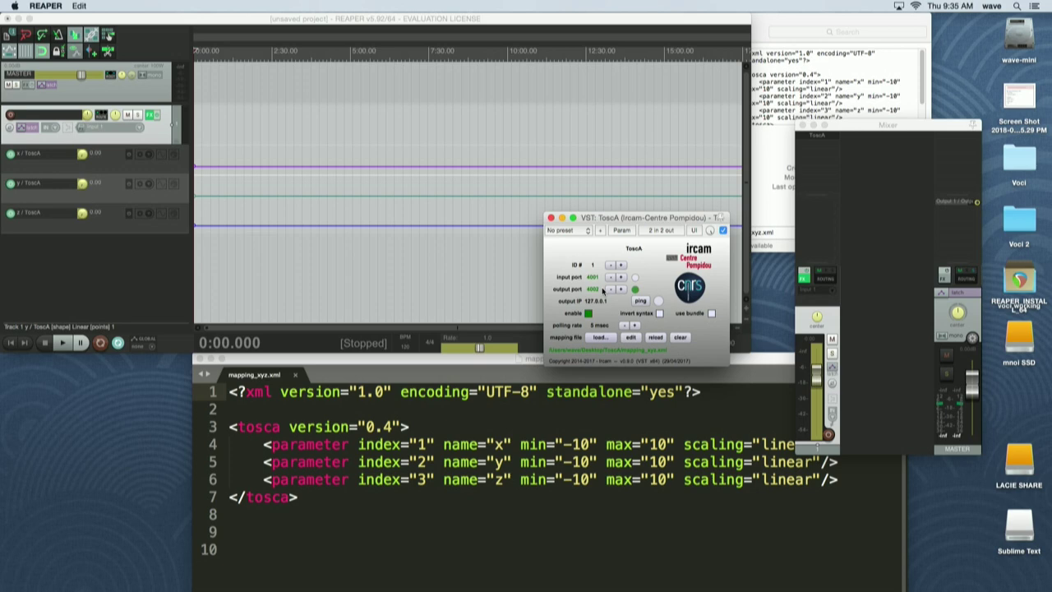
Switch to Max and create a new empty patcher
left_click(661, 57)
mouse_move(610, 575)
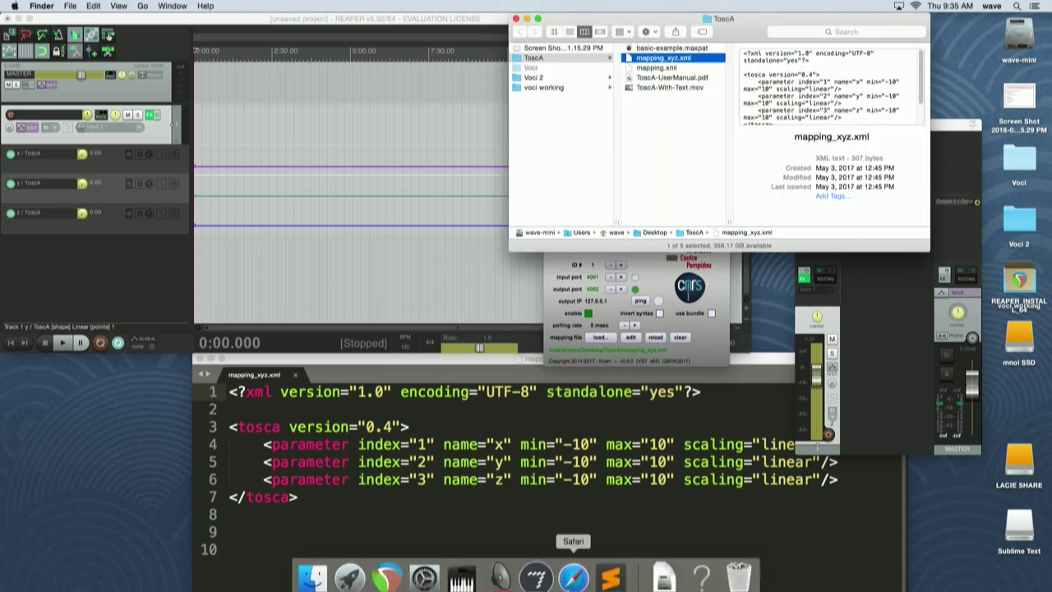
left_click(536, 570)
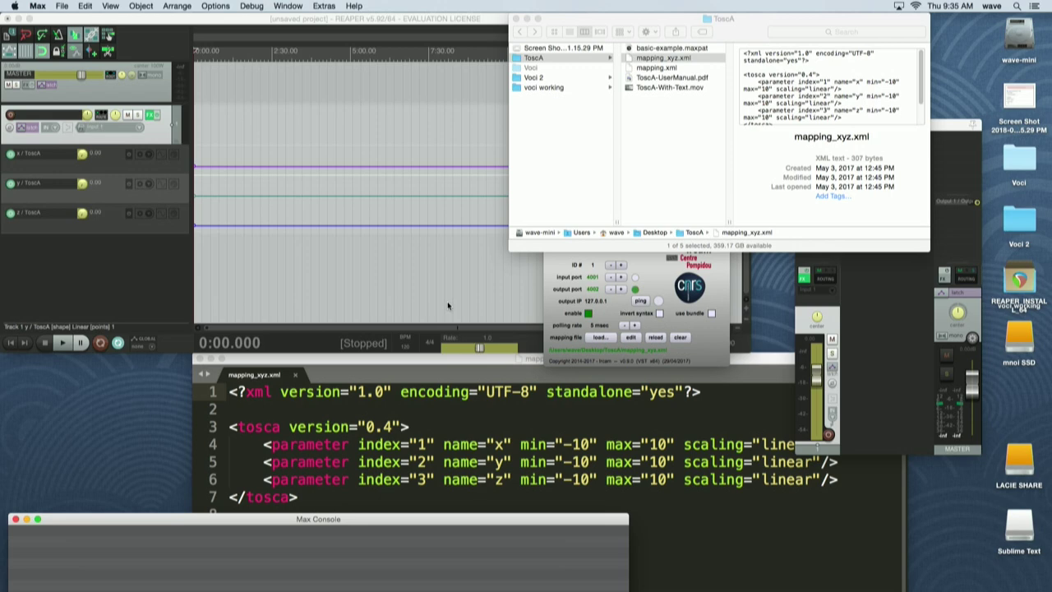
key("super+n")
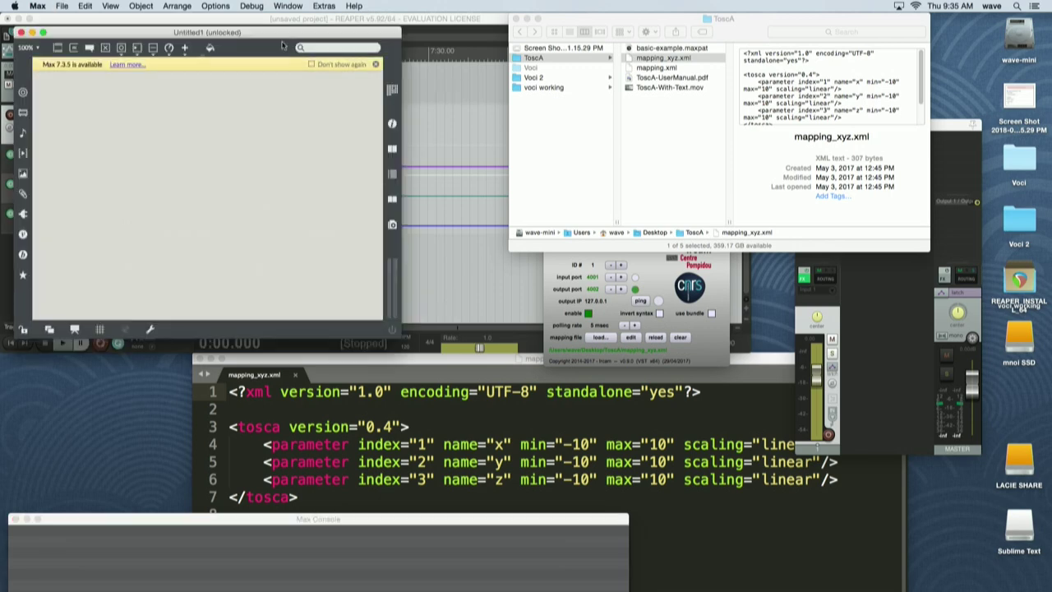
Move the empty patcher over the mapping code, clear of the envelope controls, and add a netreceive 4002 object
left_click_drag(290, 35, 742, 171)
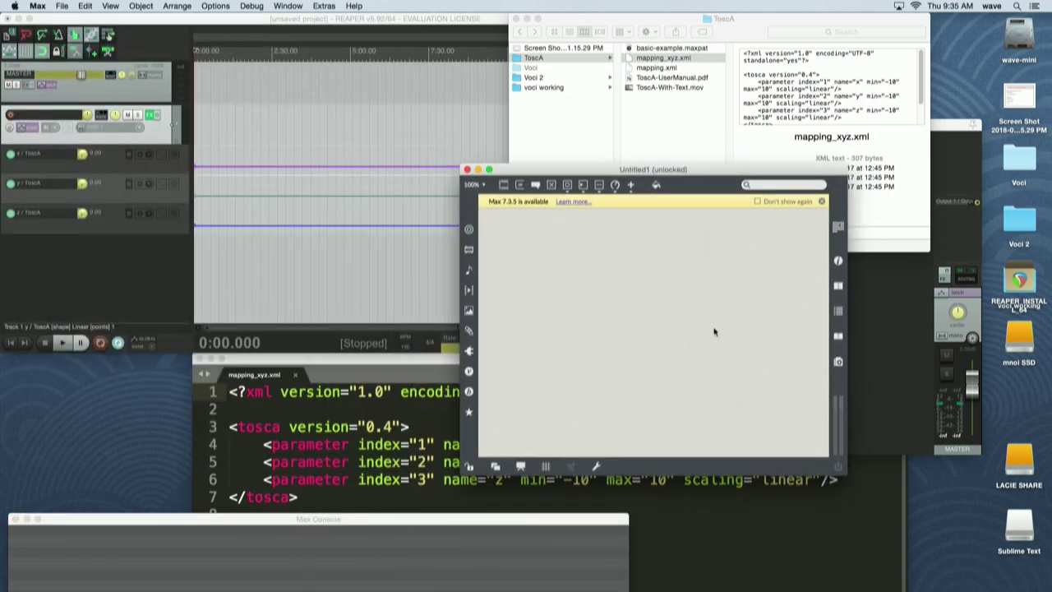
type("n")
type("net")
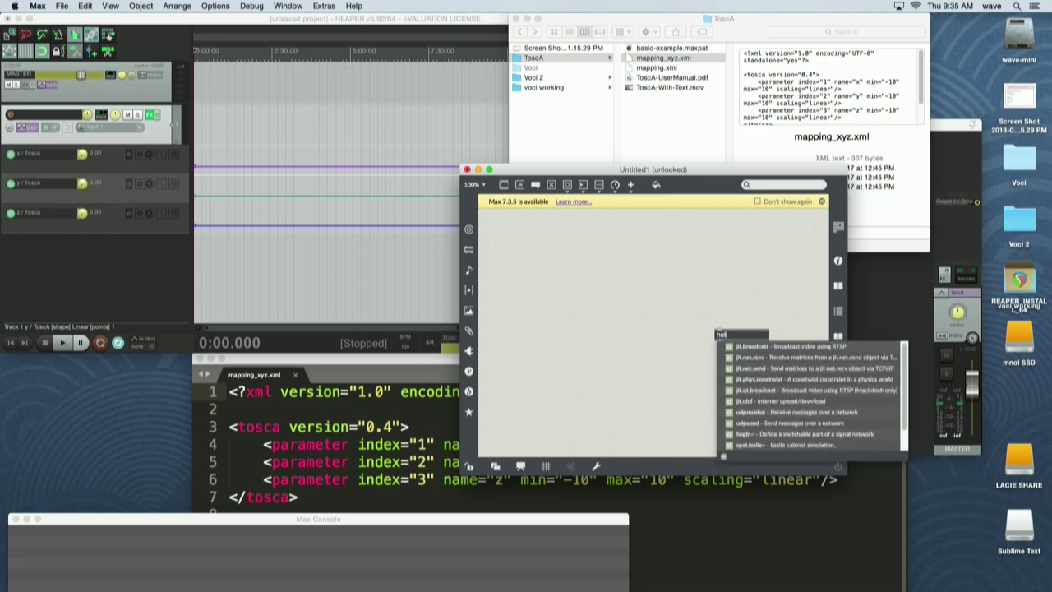
type("receive 4002")
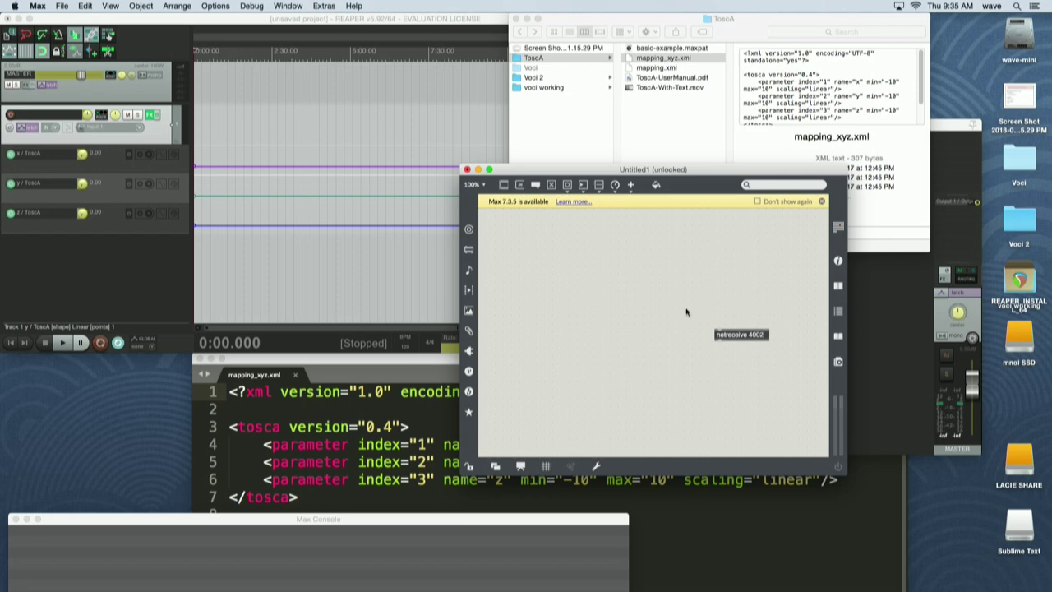
left_click(687, 312)
left_click(730, 336)
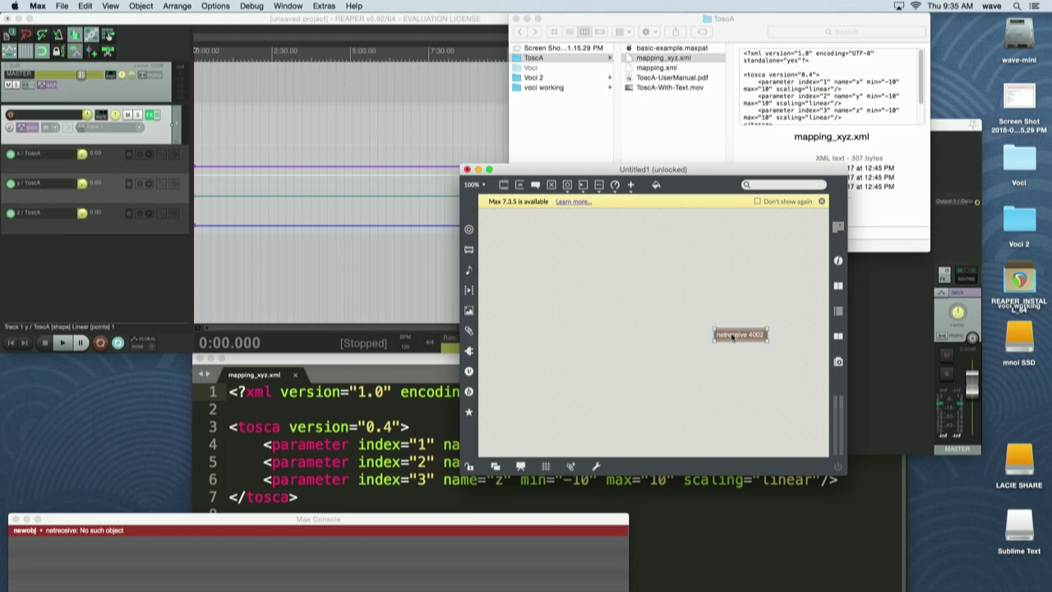
Change the netreceive object to udpreceive 4002 and place it in the upper part of the patcher
left_click(738, 335)
left_click(773, 362)
type("udp")
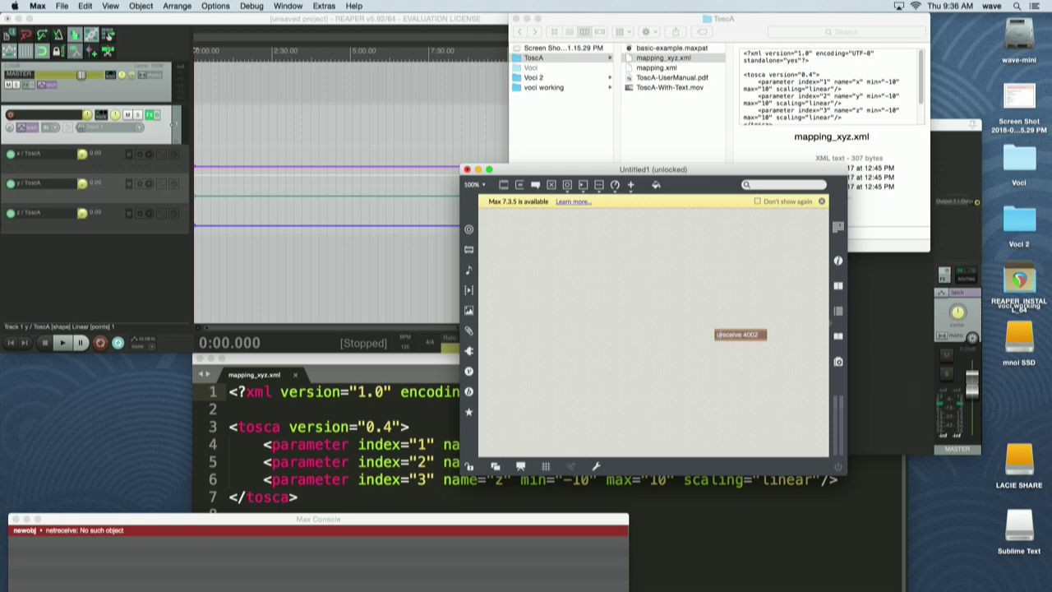
left_click(689, 264)
left_click_drag(742, 336, 585, 237)
Add a button object below udpreceive 4002 and connect the udpreceive outlet to it
key("b")
key("BackSpace")
key("b")
left_click_drag(562, 244, 614, 266)
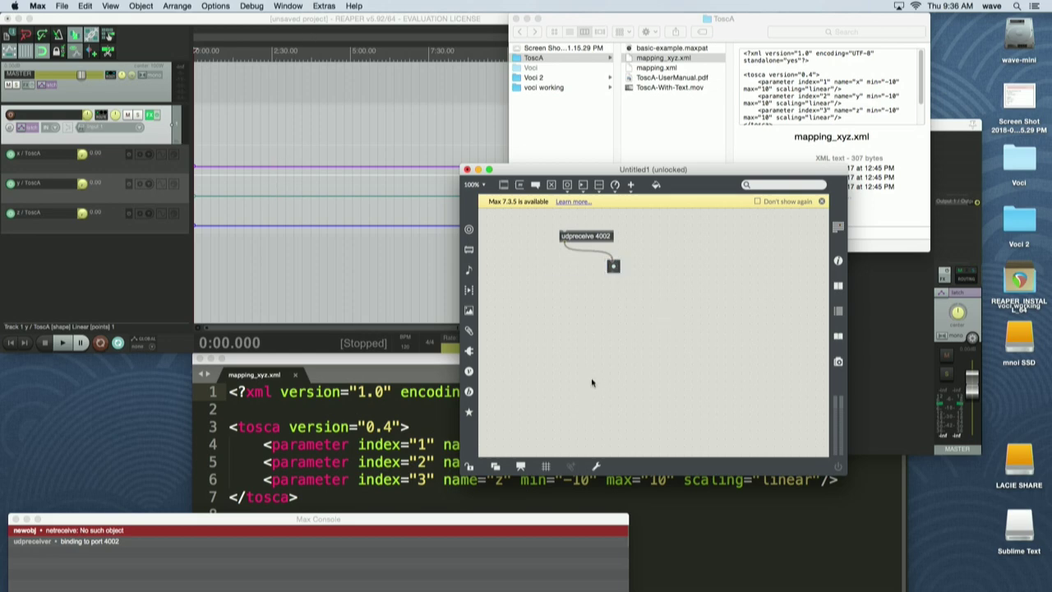
Add a print object below the button and connect the udpreceive 4002 outlet to it
type("npr")
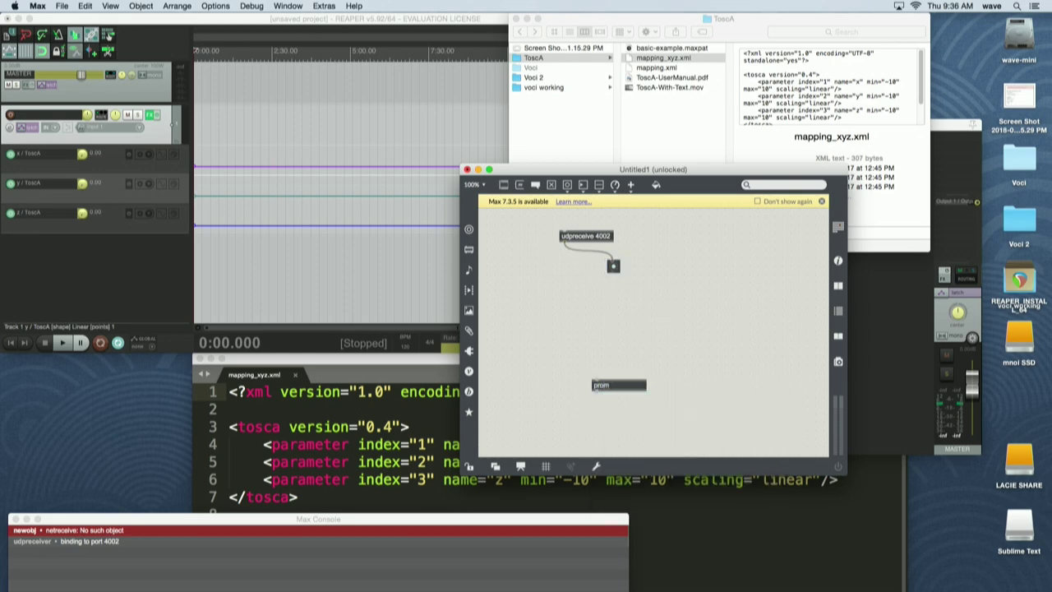
key("BackSpace")
type("rint")
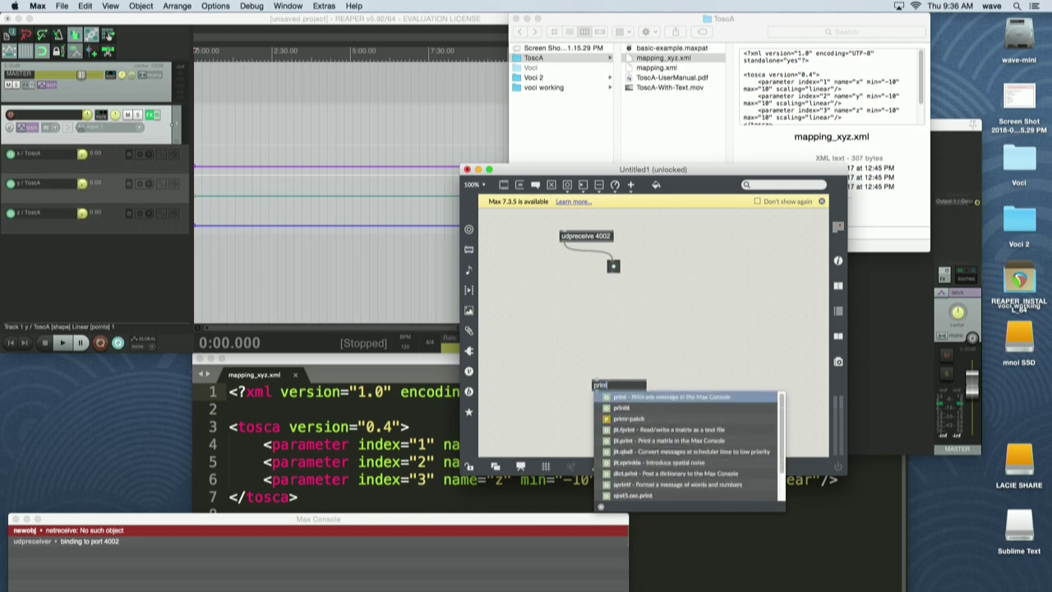
left_click(599, 320)
mouse_move(567, 243)
left_mouse_down()
mouse_move(597, 381)
mouse_move(626, 318)
left_mouse_up()
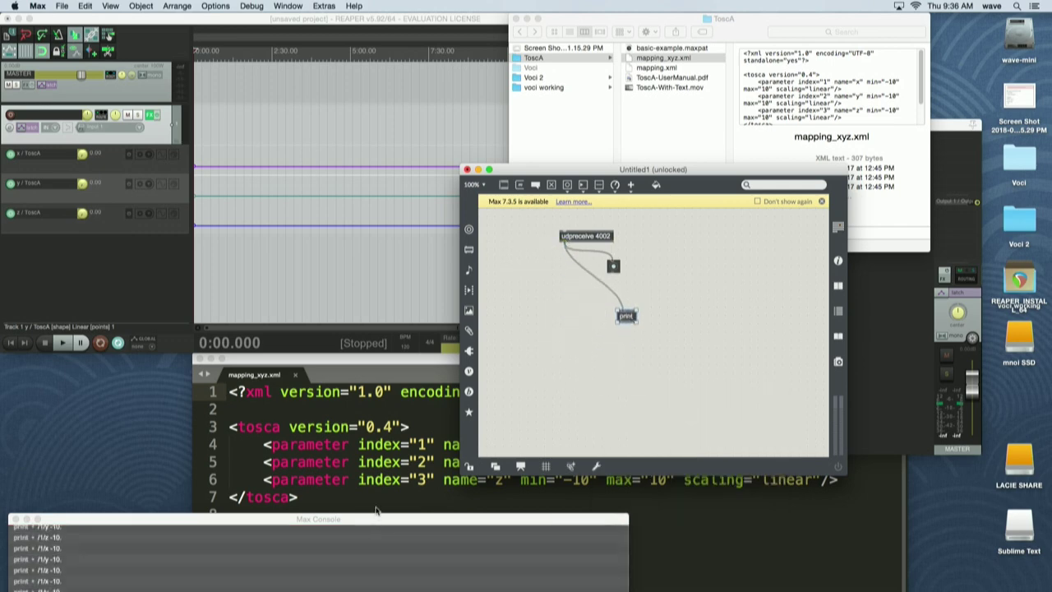
Open the Max console below REAPER's envelopes, try lowering track 1's x envelope while watching the printed OSC messages, and close the console
key("super+m")
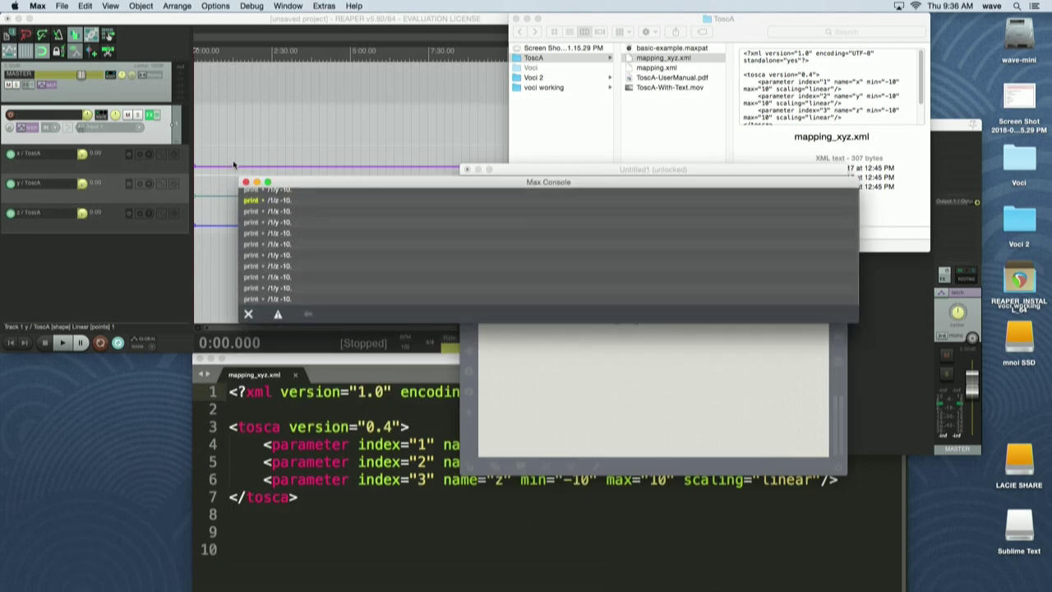
left_click(298, 167)
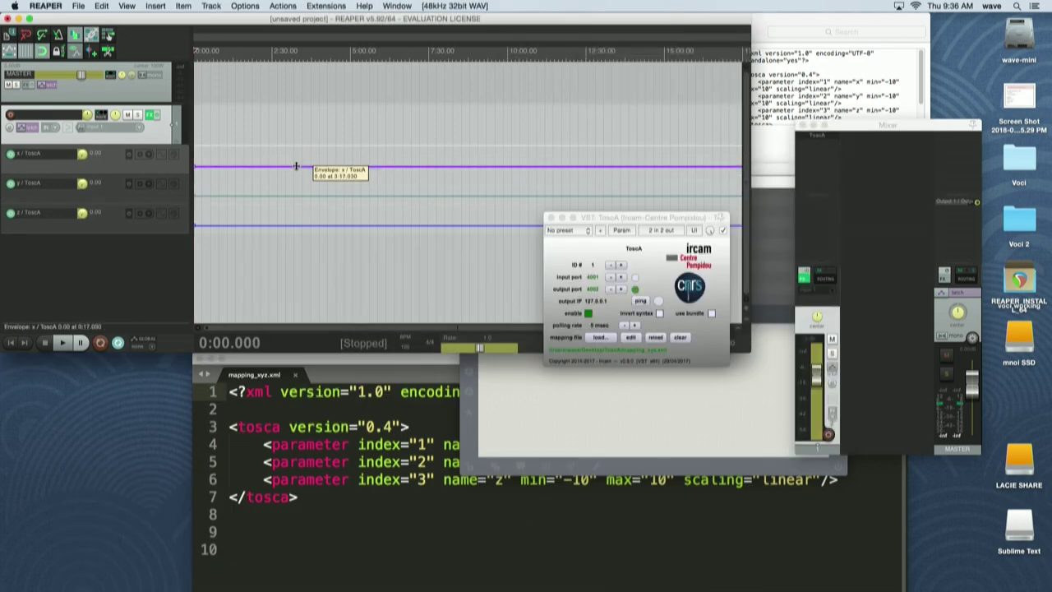
left_click(767, 244)
left_click_drag(766, 243, 678, 385)
left_click_drag(435, 168, 437, 194)
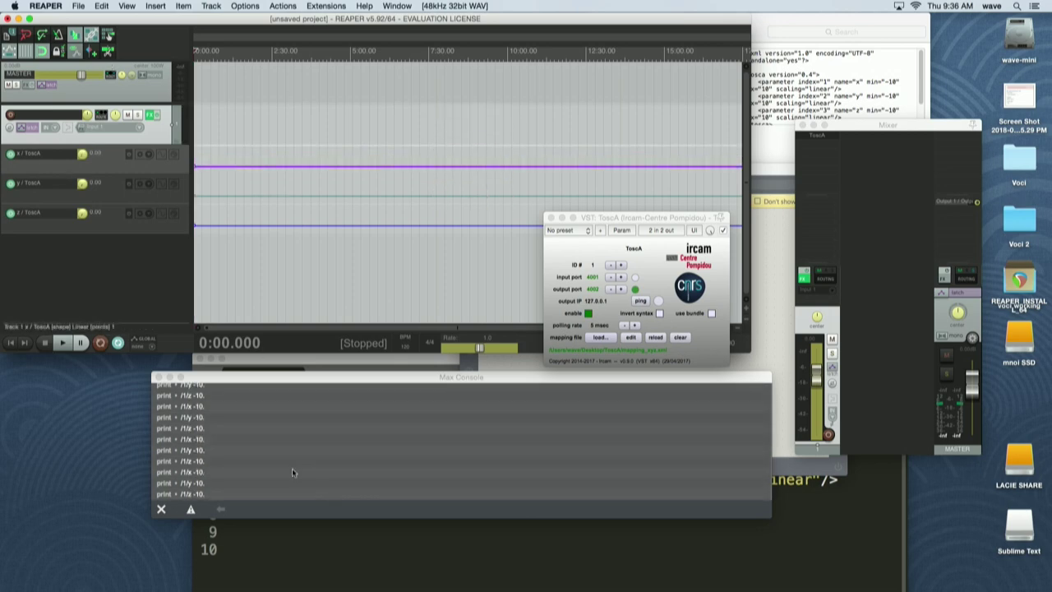
left_click(159, 376)
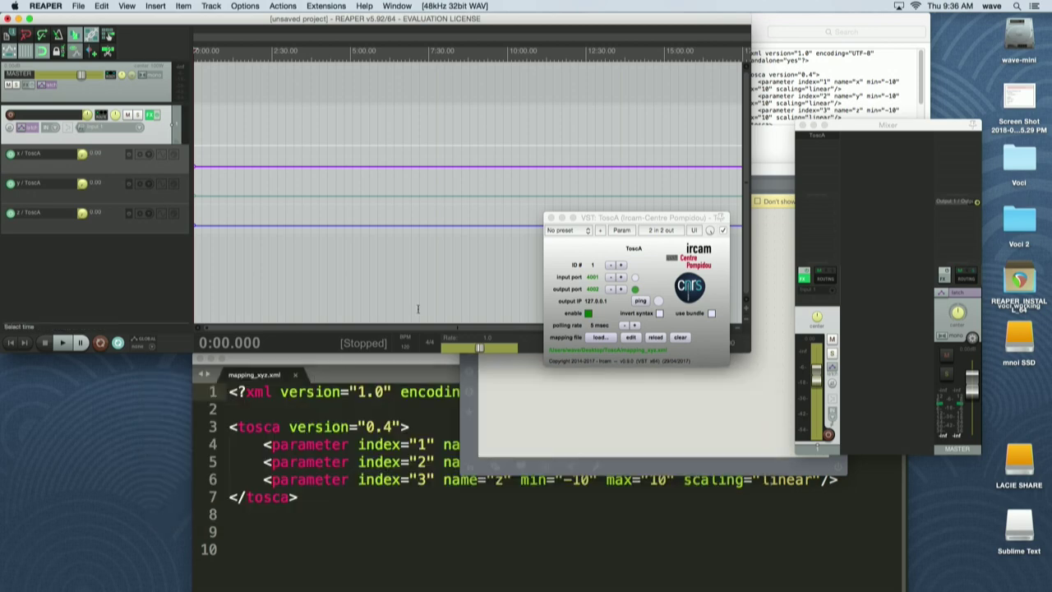
Return to Max and close the untitled patcher without saving it
left_click(630, 416)
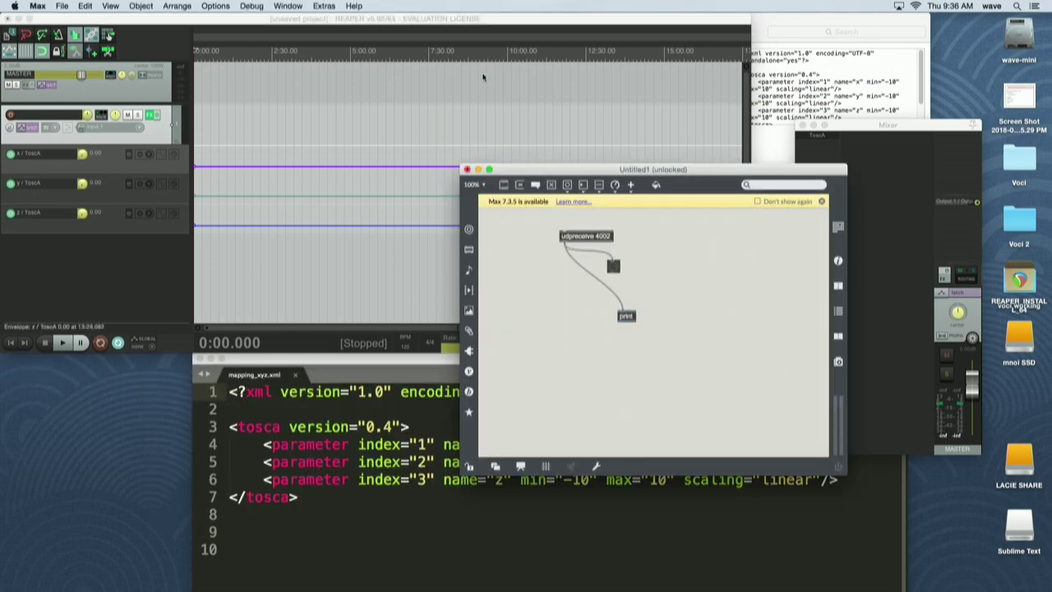
left_click(466, 169)
left_click(618, 224)
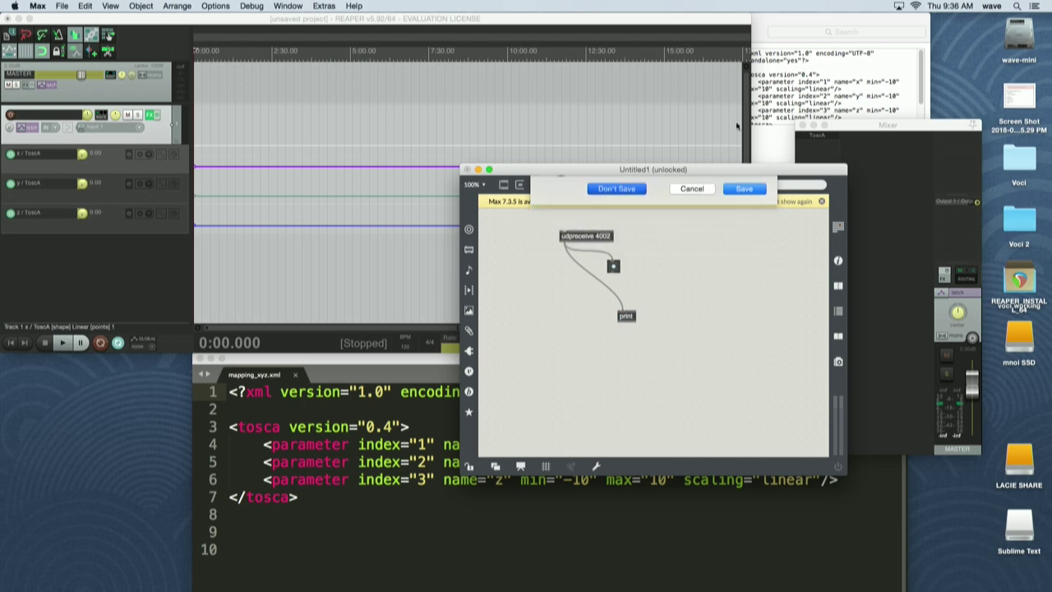
Open basic-example.maxpat from the ToscA folder in Max and reposition its window so the whole signal chain is readable
left_click(726, 62)
left_click_drag(664, 48, 536, 570)
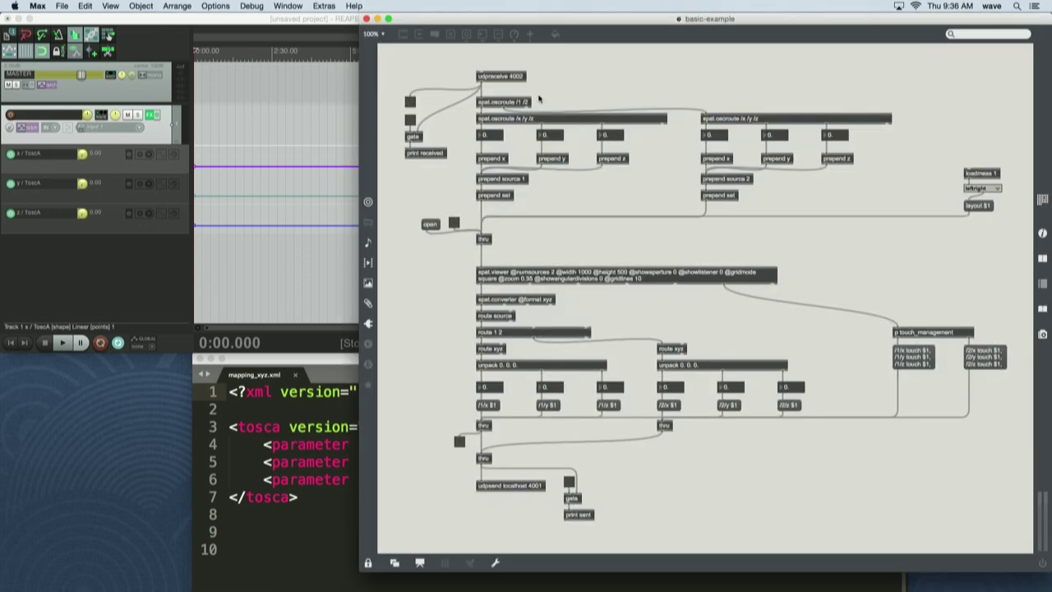
left_click_drag(520, 45, 448, 196)
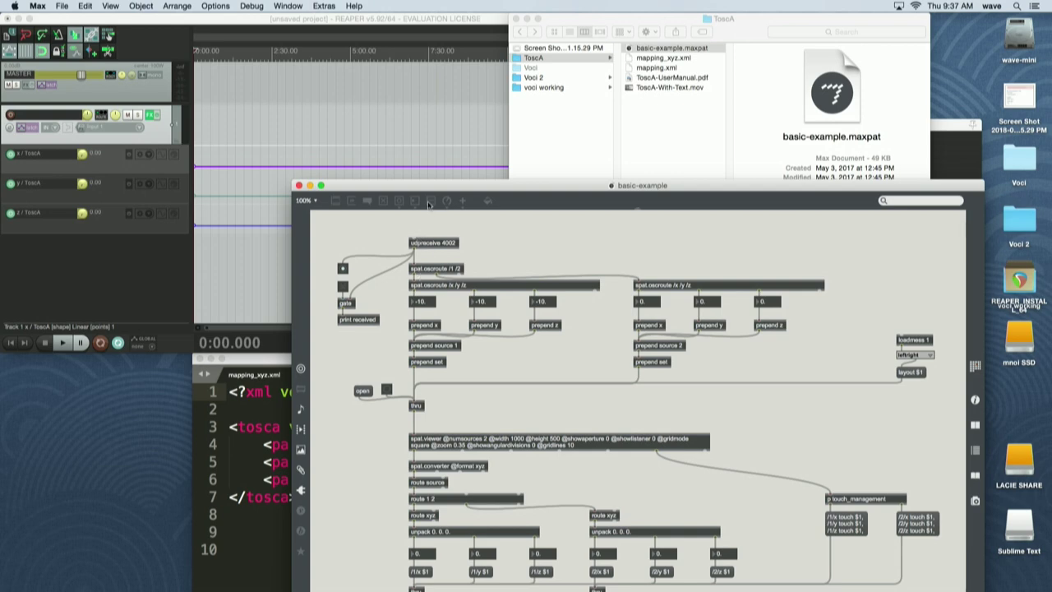
left_click_drag(417, 191, 327, 111)
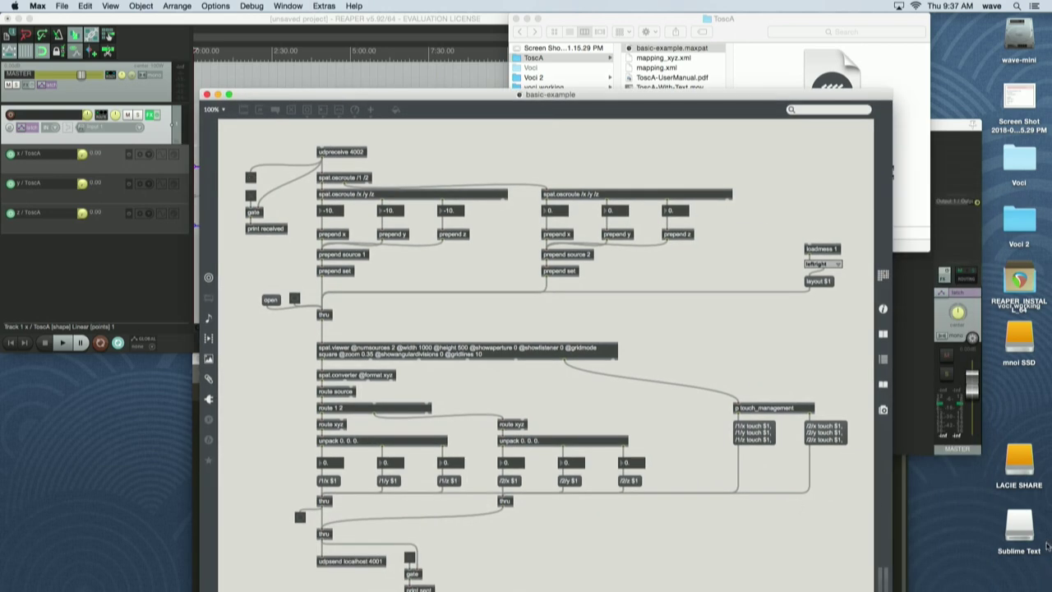
Set the basic-example patch zoom to 125% and bring its udpreceive 4002 and spat.oscroute section into view
left_click(219, 111)
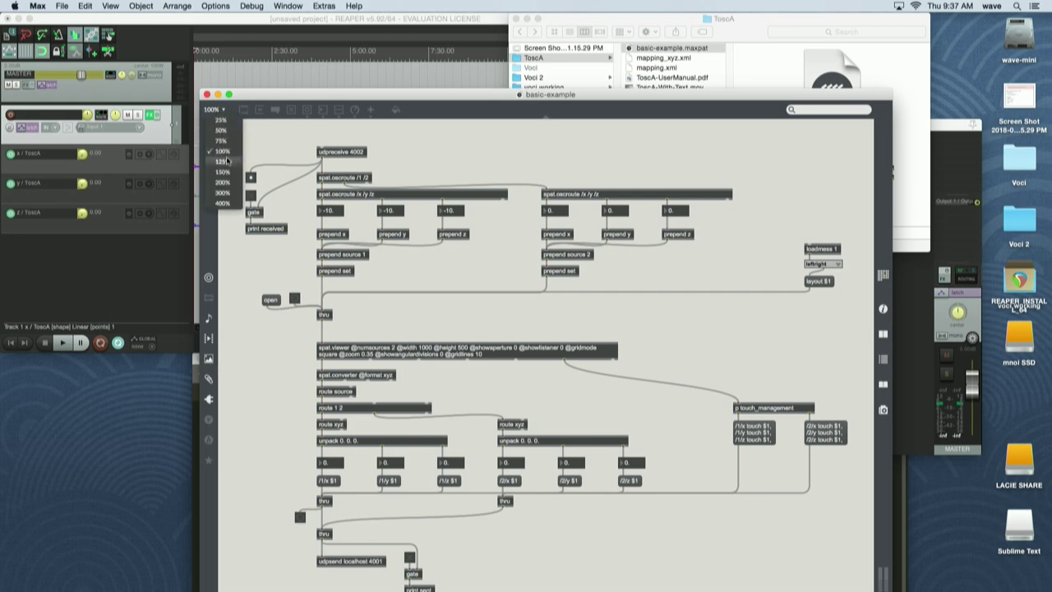
left_click(234, 160)
scroll(280, 168, "down", 2)
scroll(278, 181, "up", 4)
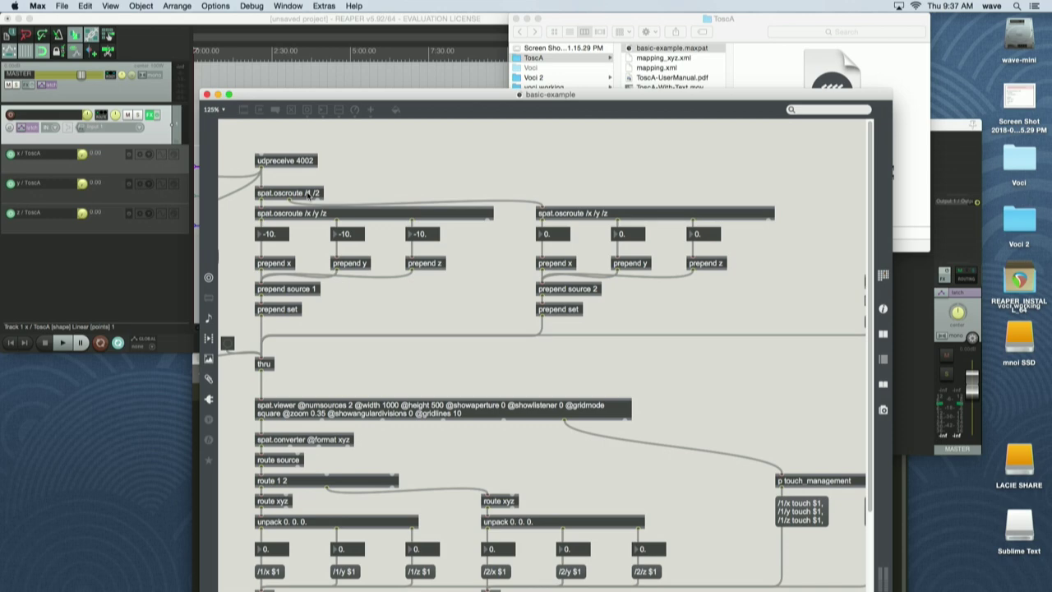
Switch to REAPER, add a second track with the ToscA plug-in, and place its plug-in window below the first one
left_click(310, 31)
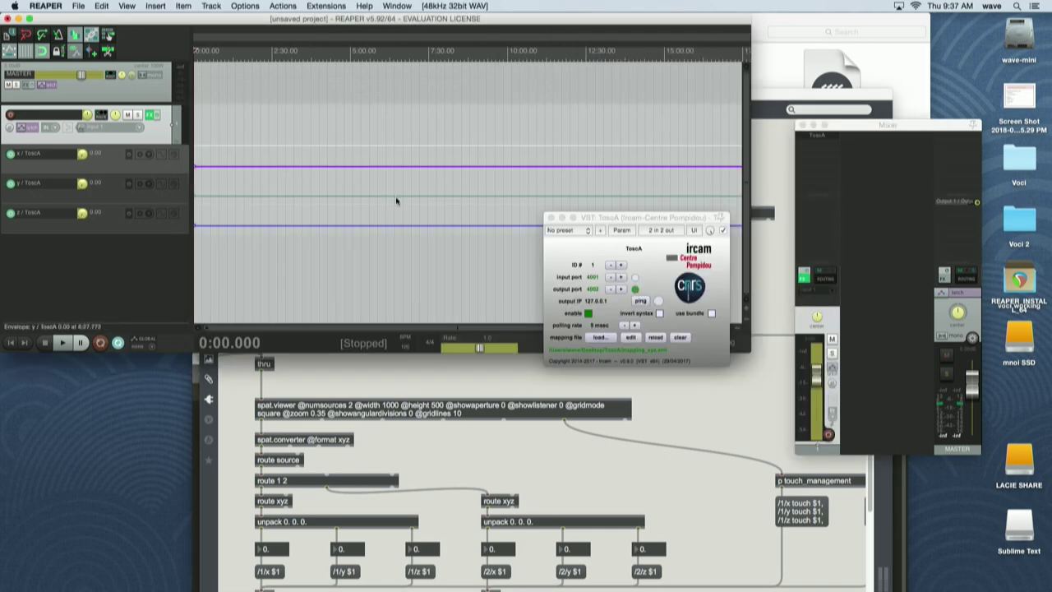
double_click(99, 296)
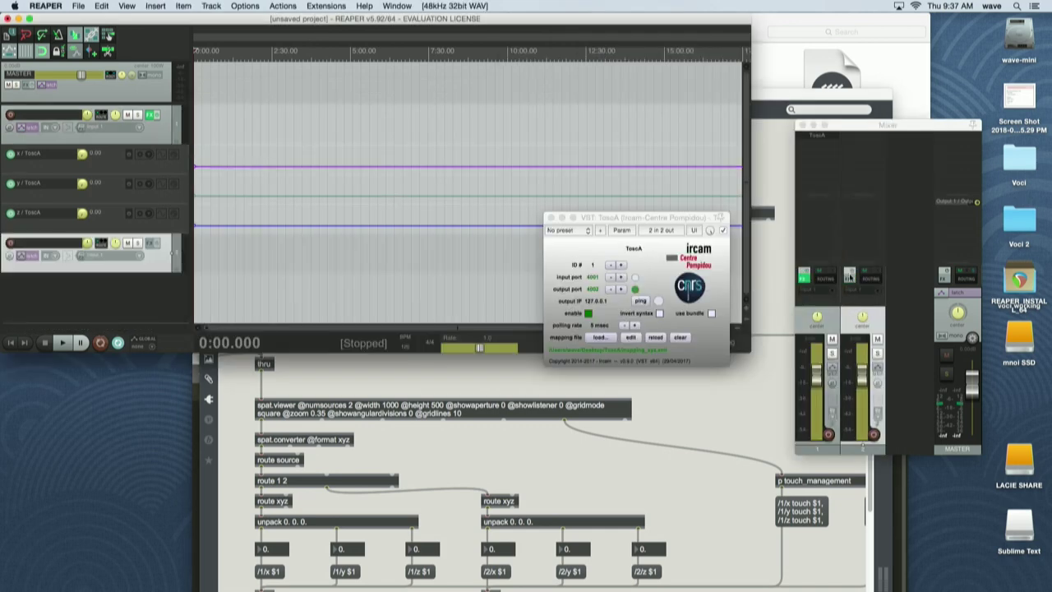
double_click(864, 140)
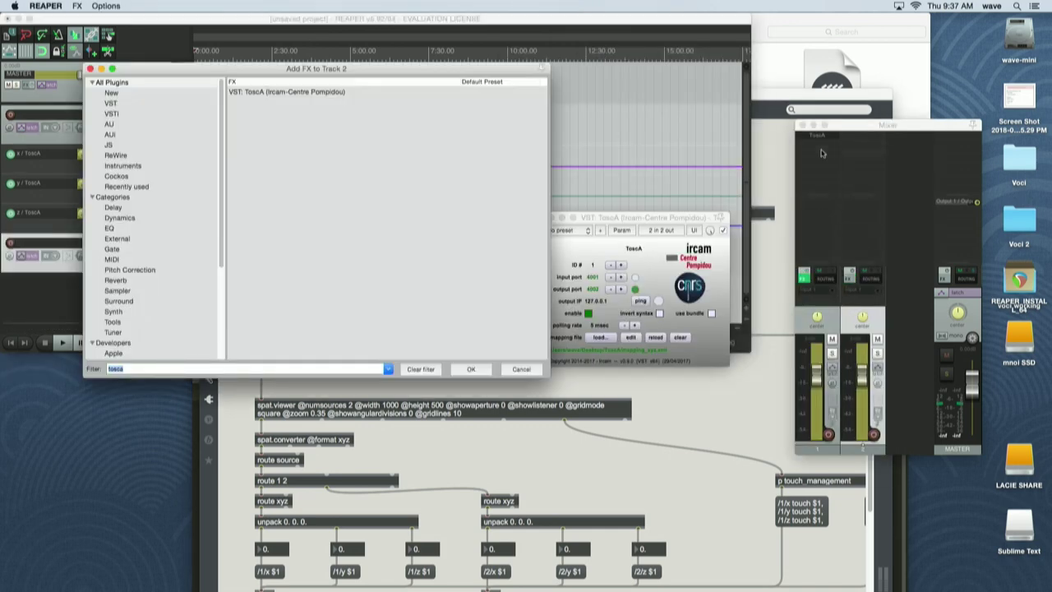
left_click(271, 93)
left_click(471, 369)
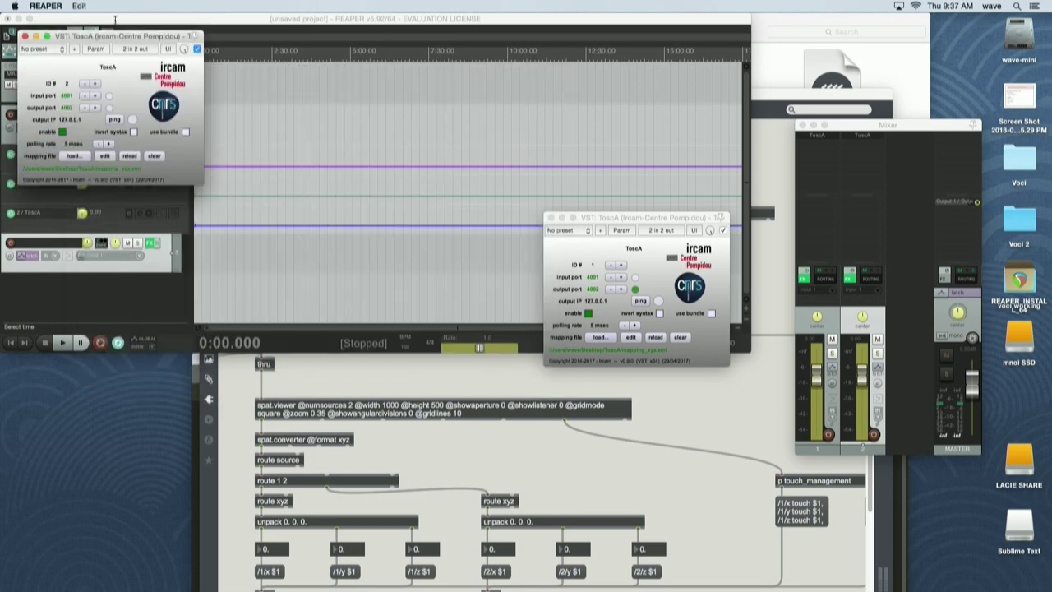
left_click_drag(117, 36, 597, 378)
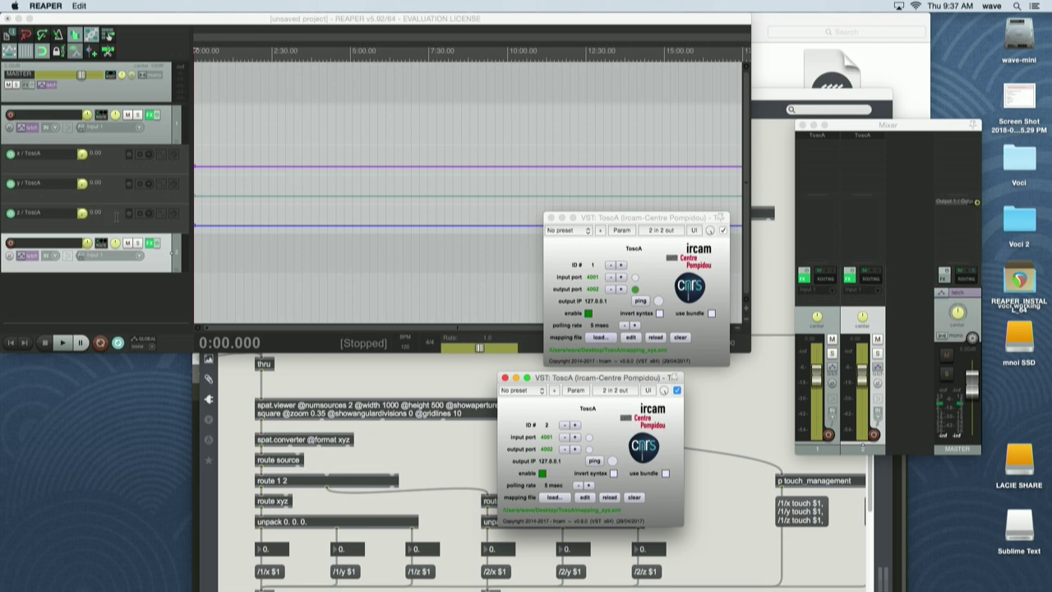
Activate the ToscA x, y and z parameter envelopes on track 2 and close the envelope settings
left_click(101, 243)
left_click(199, 286)
left_click(199, 295)
left_click(199, 304)
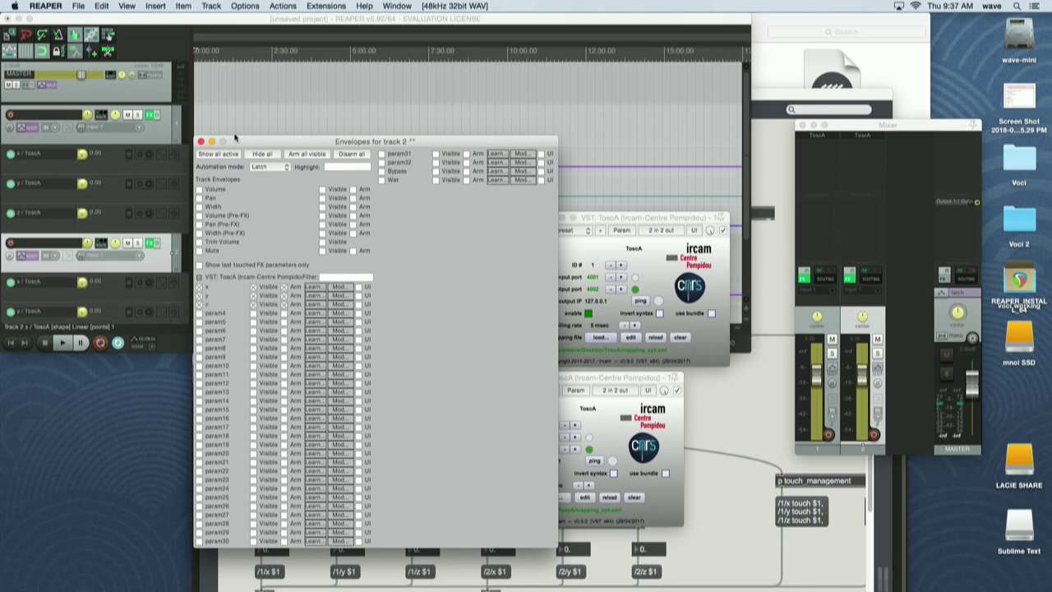
left_click(201, 144)
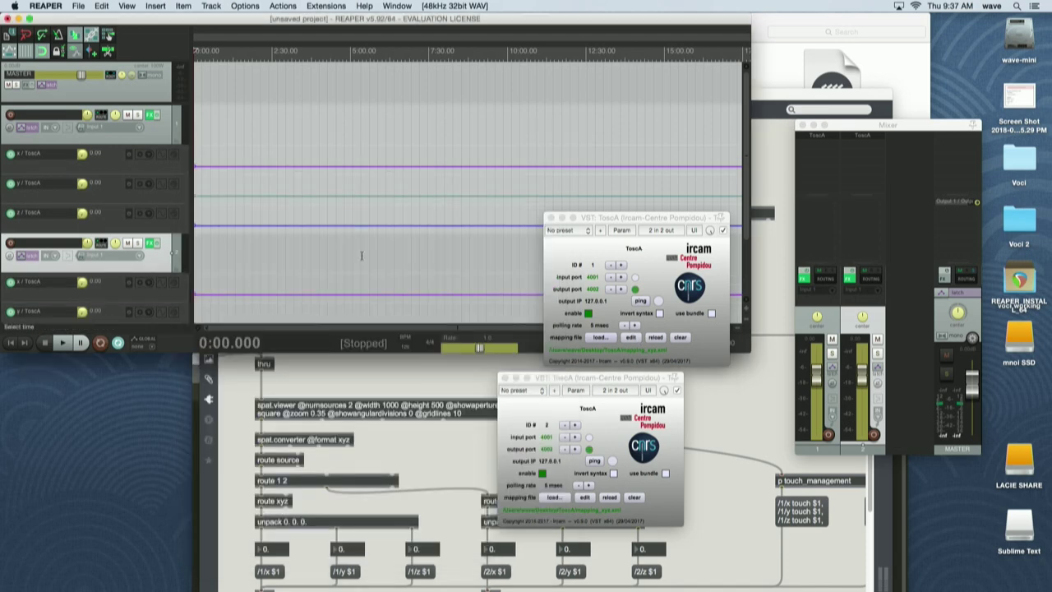
Bring Max's basic-example patch forward, move it beside the envelope lanes, and switch back to REAPER
left_click(712, 423)
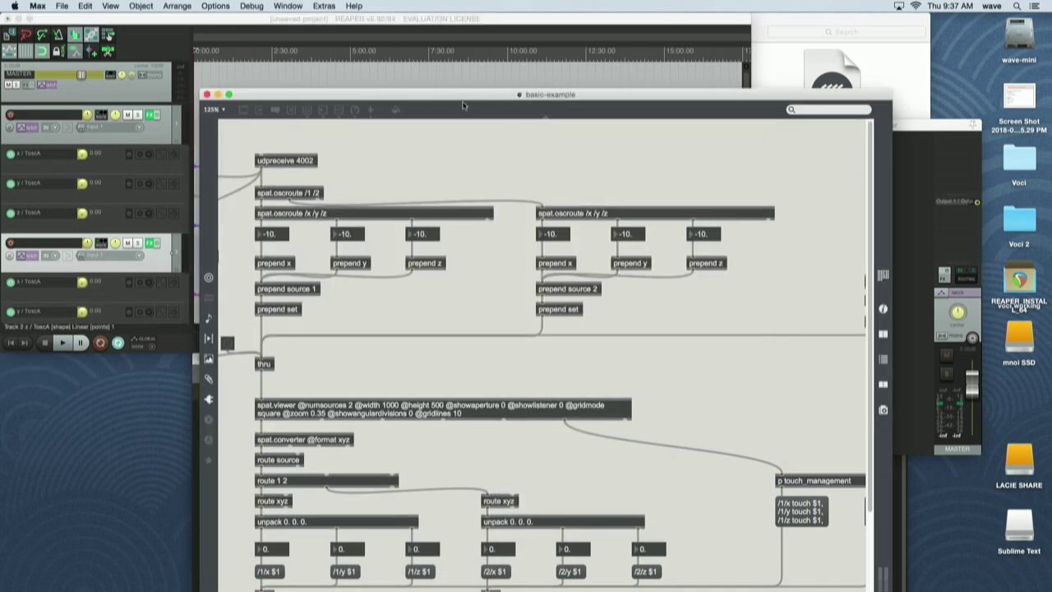
left_click_drag(463, 94, 724, 34)
left_click(419, 28)
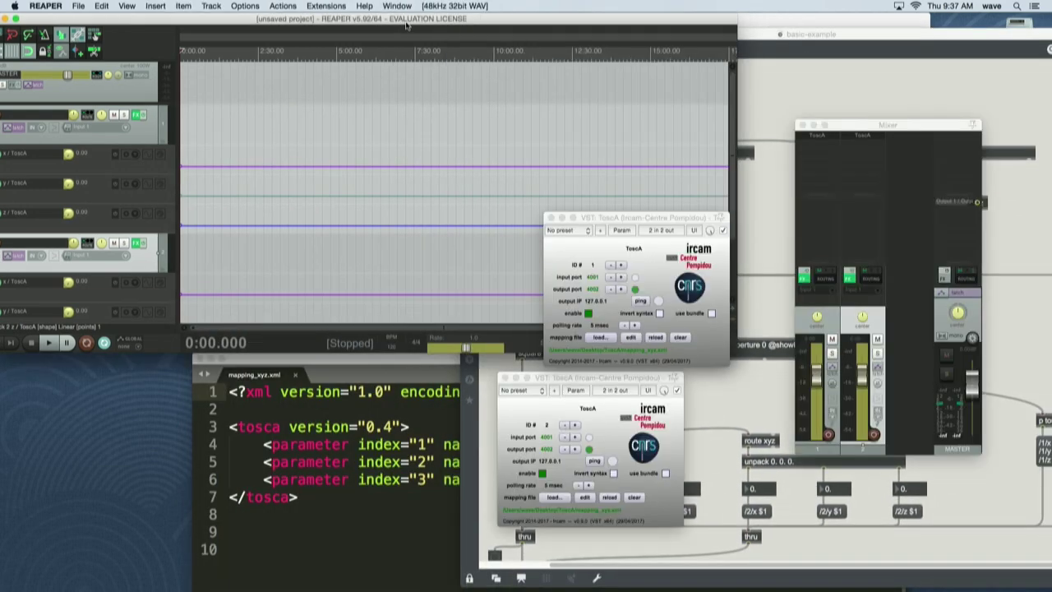
Raise track 2's ToscA x envelope to about 0.83 and bring the basic-example patch back to the front
left_click(300, 297)
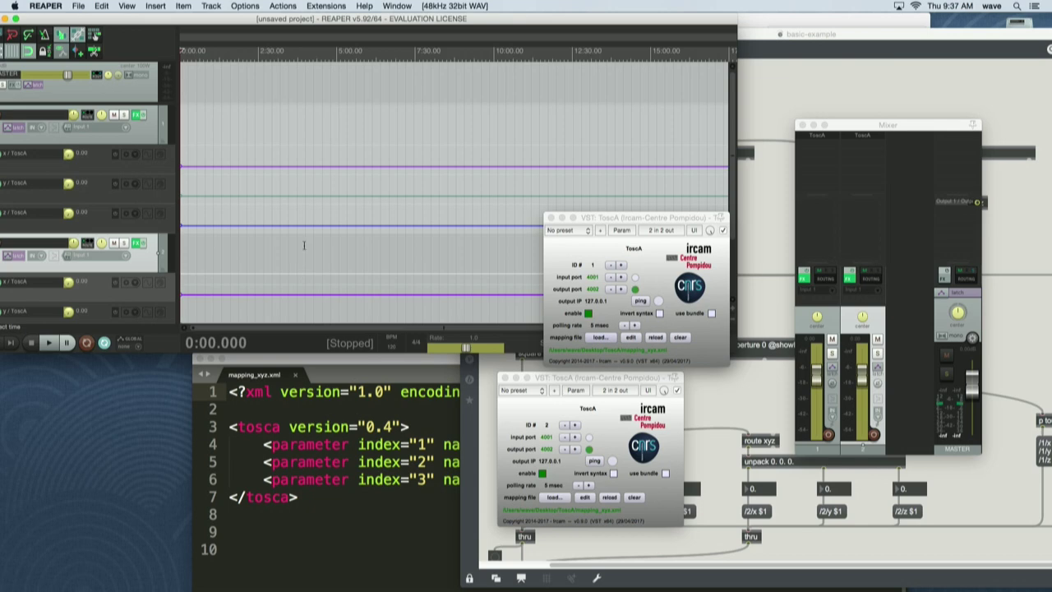
left_click_drag(287, 296, 287, 218)
left_click(930, 89)
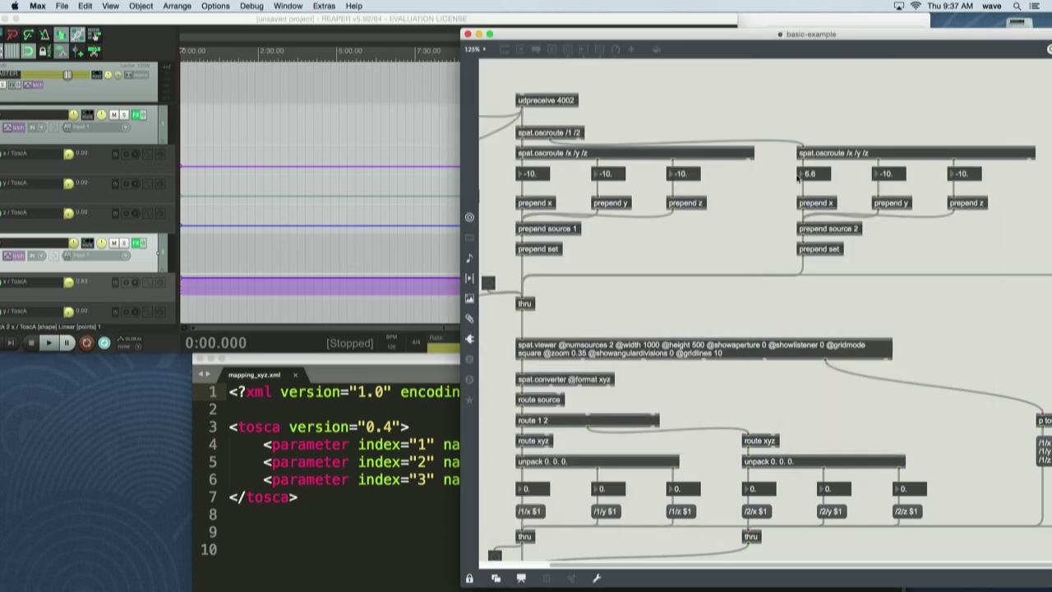
Move the basic-example patch aside, unlock it, and add a comment reading "/1/x 10; /2/x 12" beside the udpreceive 4002 object
left_click_drag(550, 36, 654, 30)
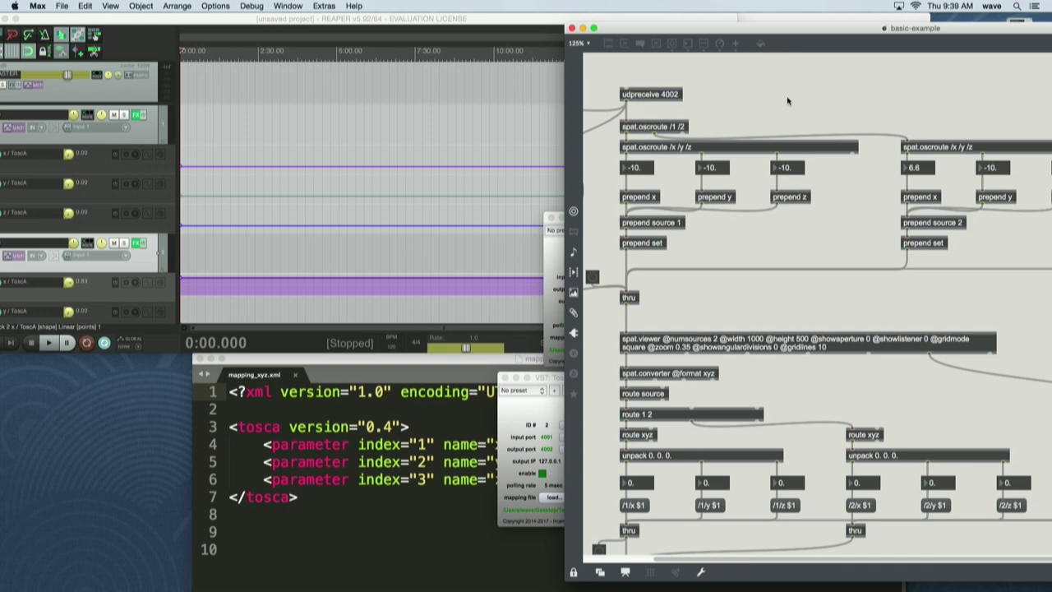
key("super+e")
key("n")
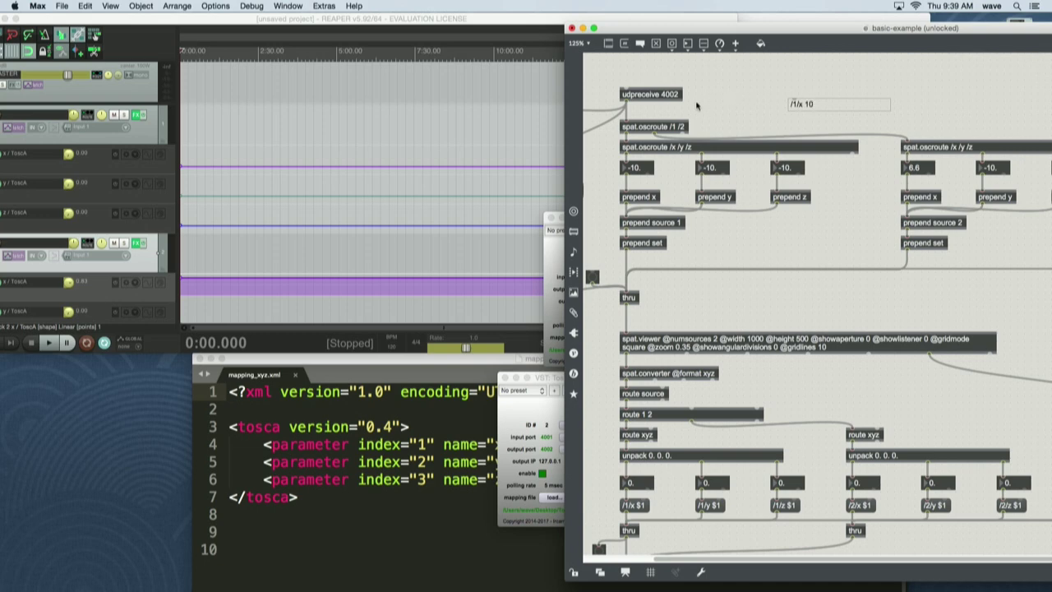
left_click_drag(795, 105, 729, 94)
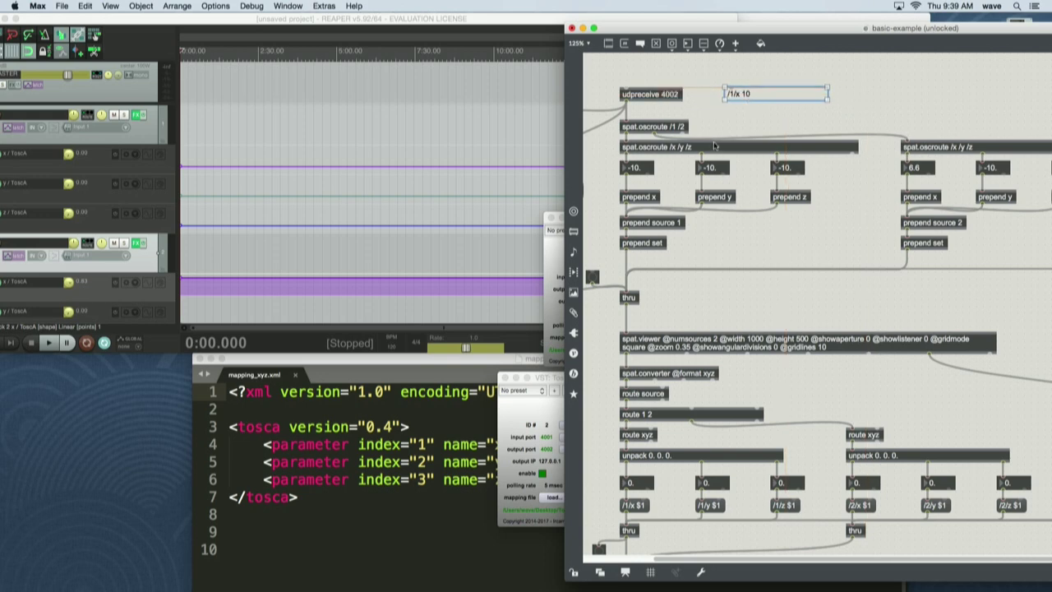
double_click(764, 96)
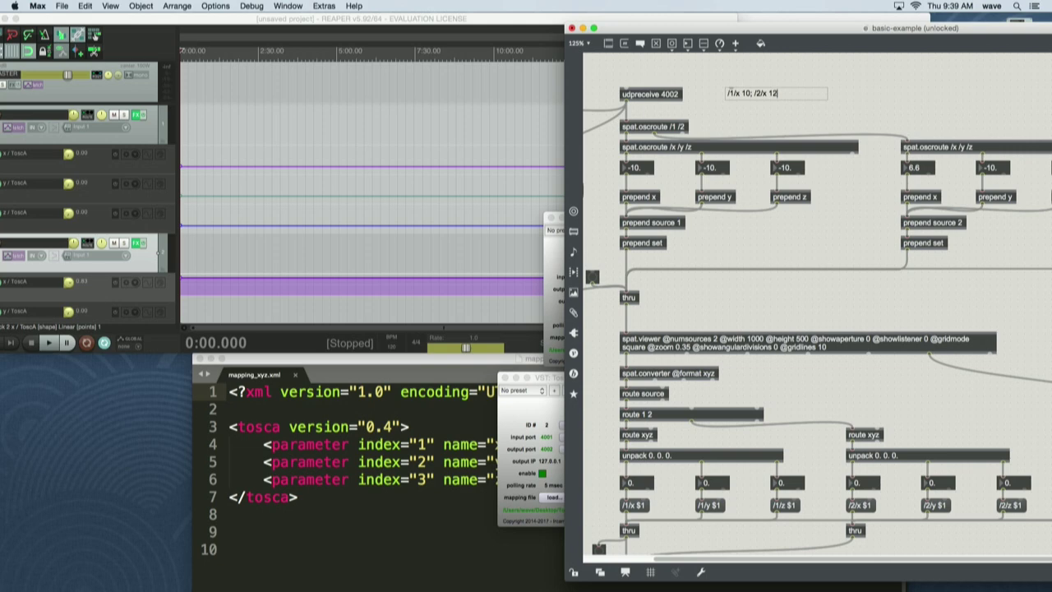
left_click_drag(748, 97, 736, 94)
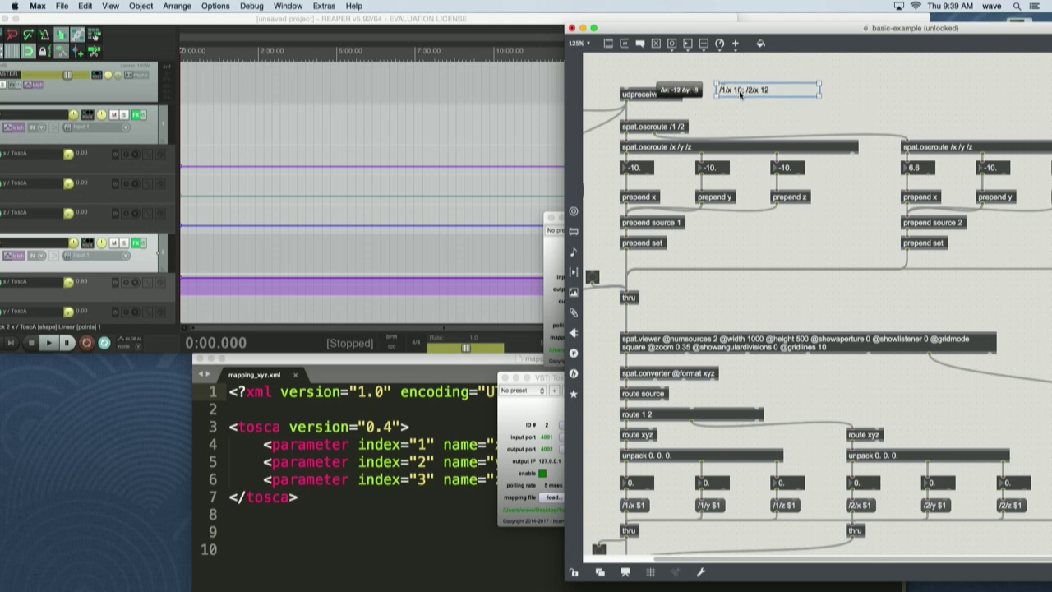
left_click(739, 115)
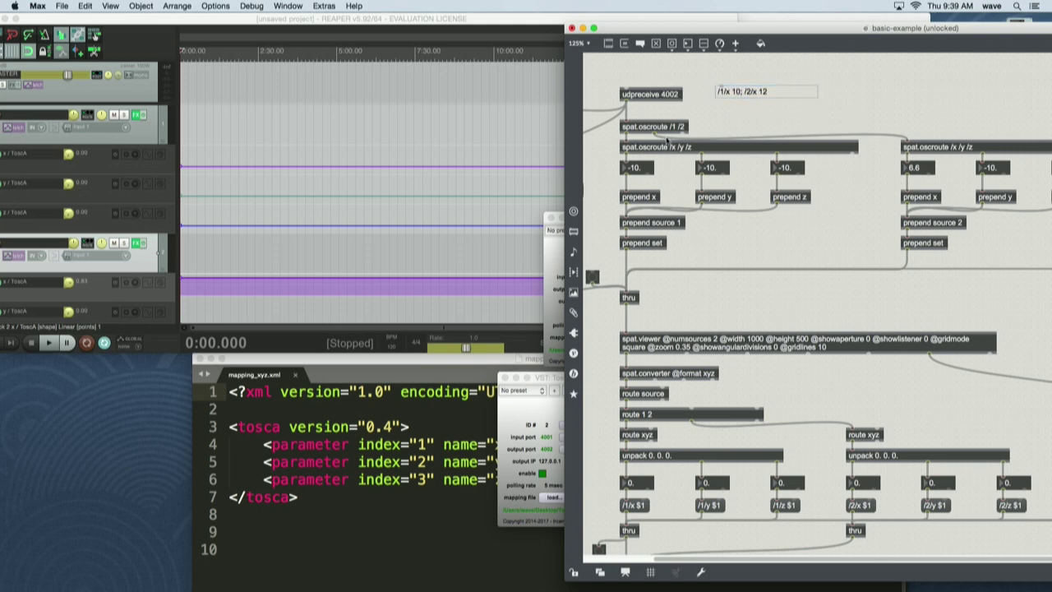
Move spat.oscroute /1 /2 up closer to udpreceive and shift source 1's objects down to free space above them
left_click_drag(666, 130, 667, 121)
left_click(734, 121)
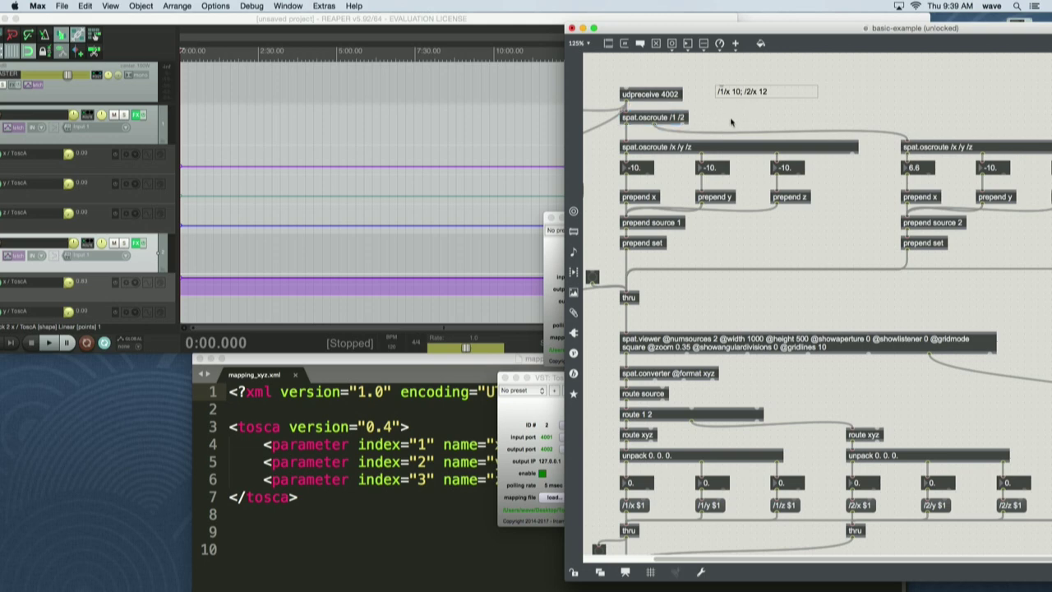
right_click(618, 149)
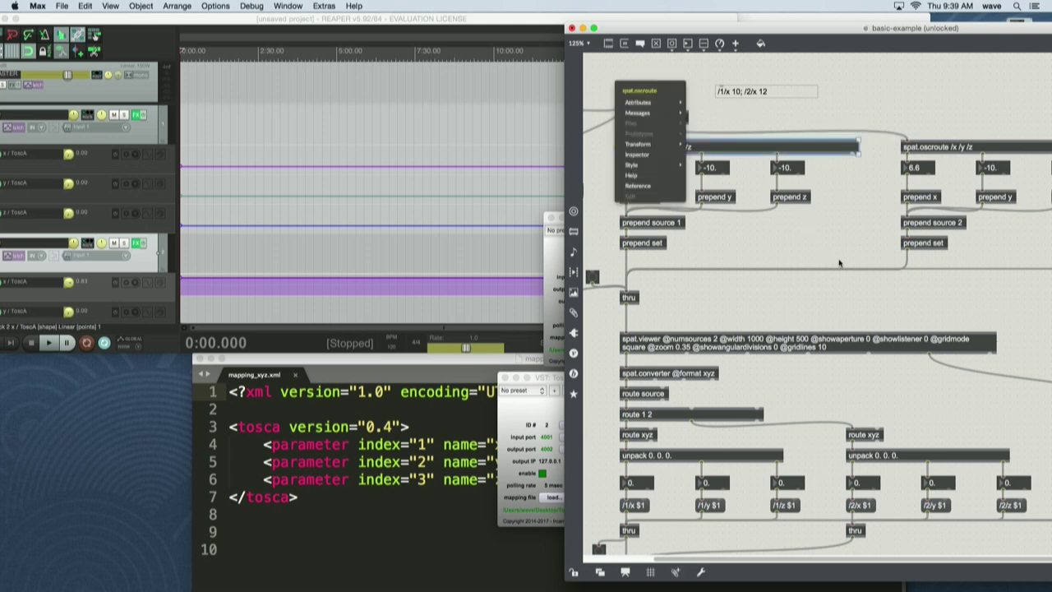
left_click(835, 258)
left_click_drag(835, 259, 659, 169)
Copy the comment above source 1's spat.oscroute /x /y /z and shorten the copy to "/x 10"
left_click_drag(763, 97, 658, 150)
left_click(657, 151)
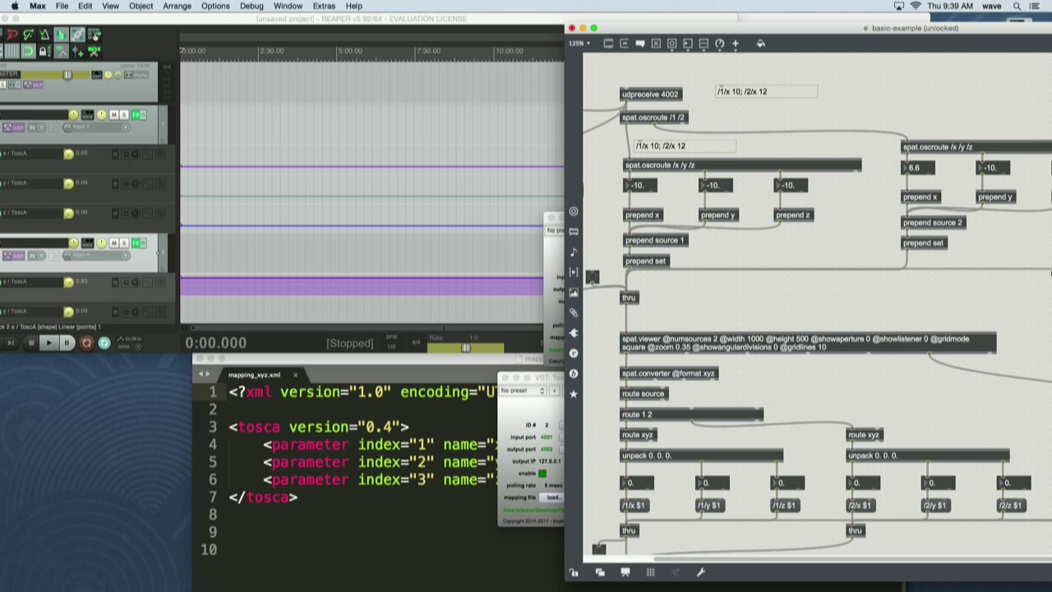
key("Delete")
key("Delete")
key("Delete")
left_click_drag(680, 146, 646, 146)
key("BackSpace")
Place another copy of the original comment beside the "/x 10" comment and shorten it to "x 12"
left_click_drag(767, 97, 734, 151)
left_click(808, 145)
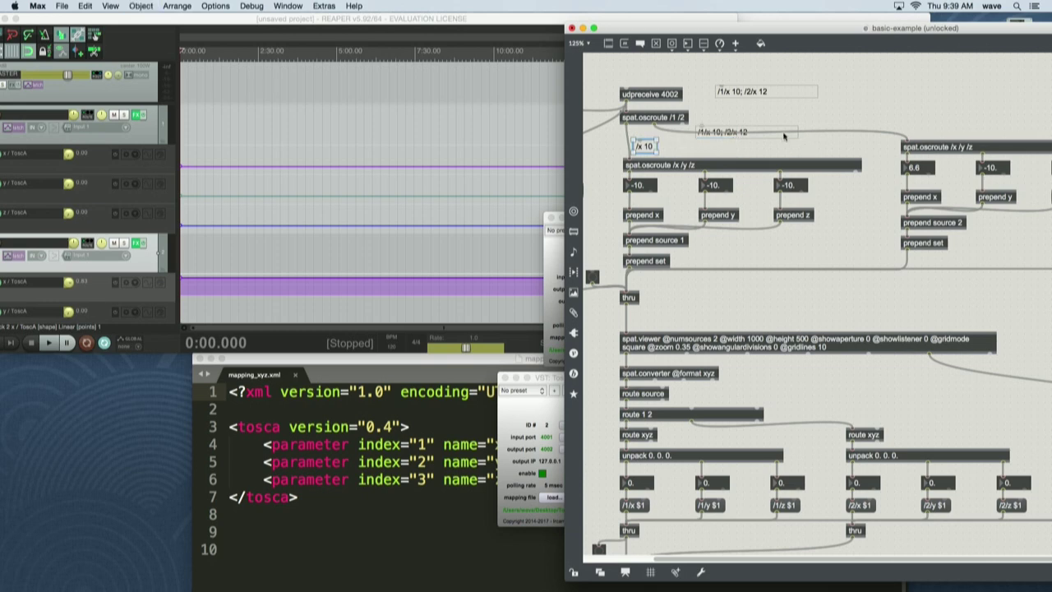
left_click(744, 141)
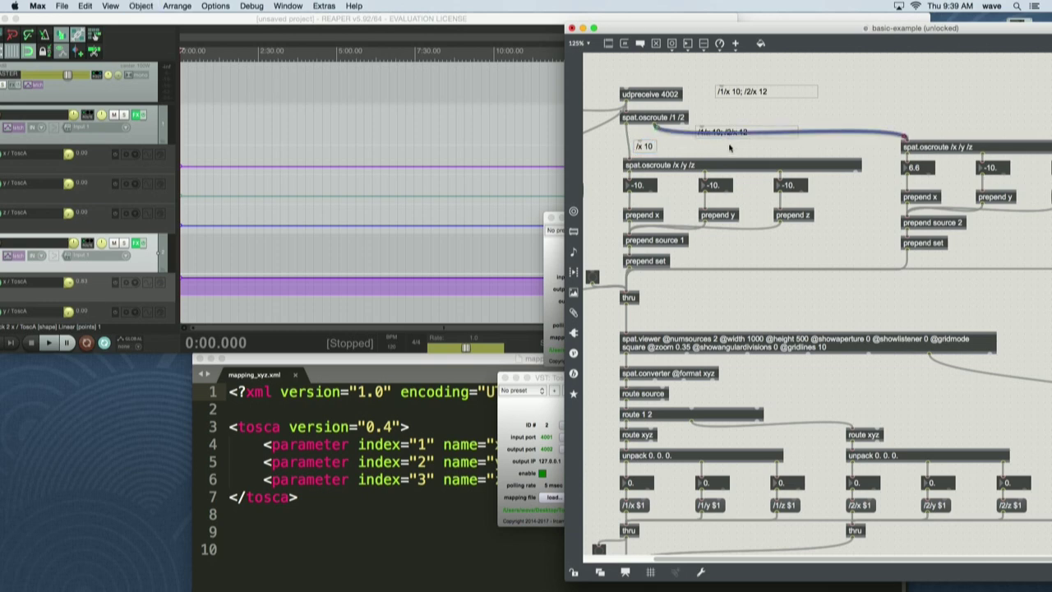
left_click_drag(753, 129, 775, 145)
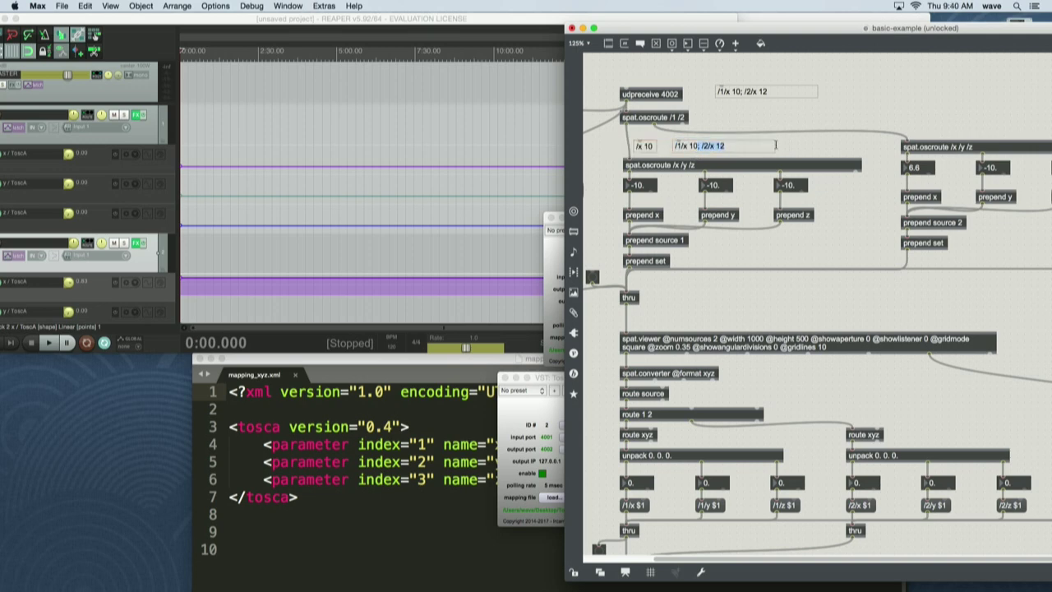
left_click(702, 145)
left_click_drag(701, 145, 681, 147)
key("BackSpace")
key("BackSpace")
key("BackSpace")
left_click(679, 147)
key("BackSpace")
key("BackSpace")
key("BackSpace")
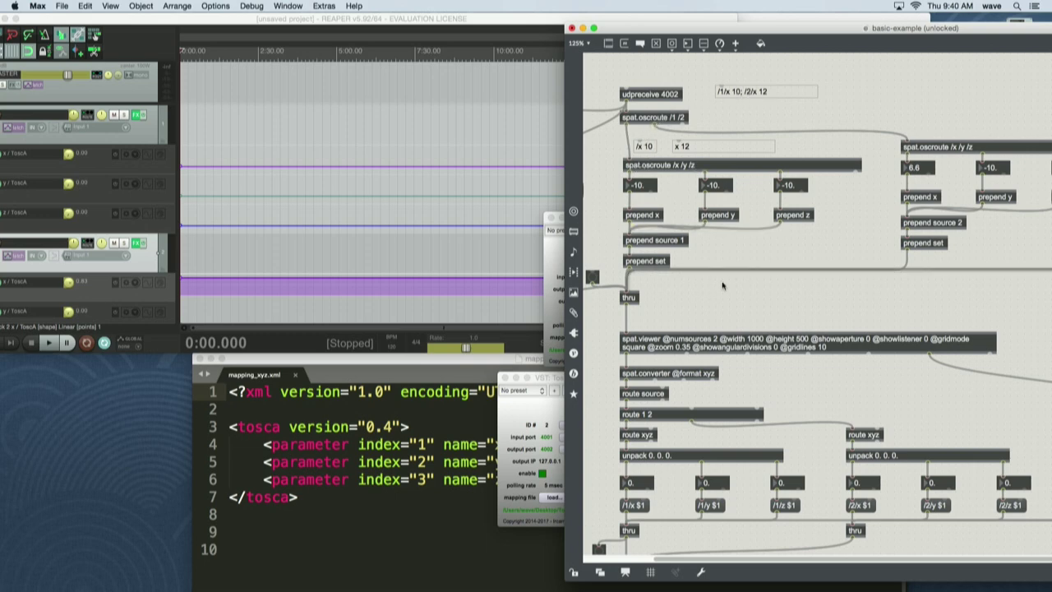
Open the Viewer window of the spat.viewer object and place it over the lower part of the patch
double_click(736, 347)
left_click_drag(295, 161, 707, 192)
scroll(695, 270, "down", 5)
scroll(645, 283, "down", 2)
left_click_drag(640, 190, 608, 243)
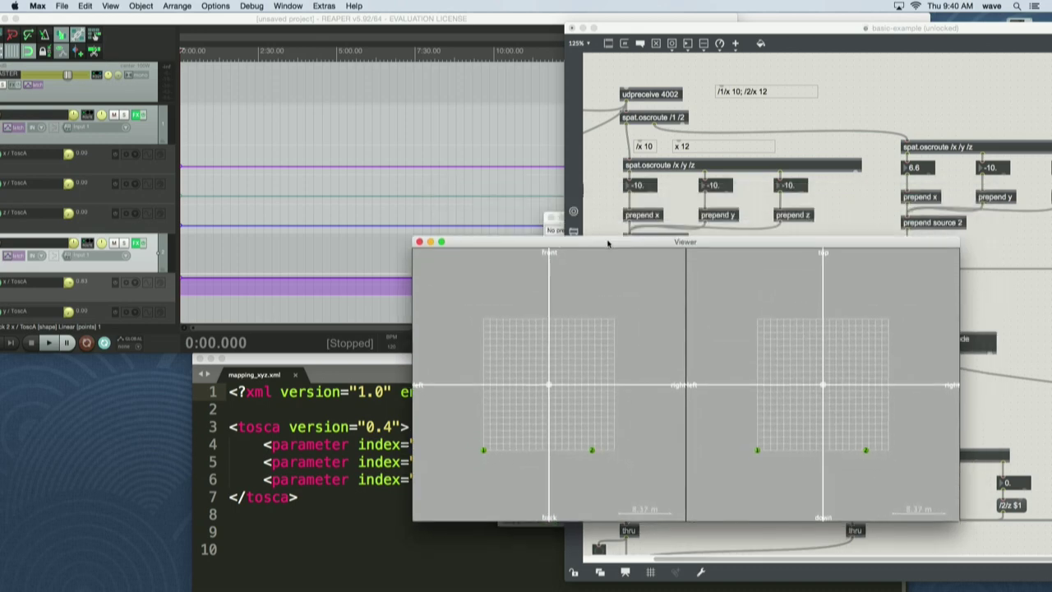
Switch to REAPER, stack both ToscA plug-in windows beside the arrange view, and move Max's Viewer window below the envelope lanes
left_click(383, 197)
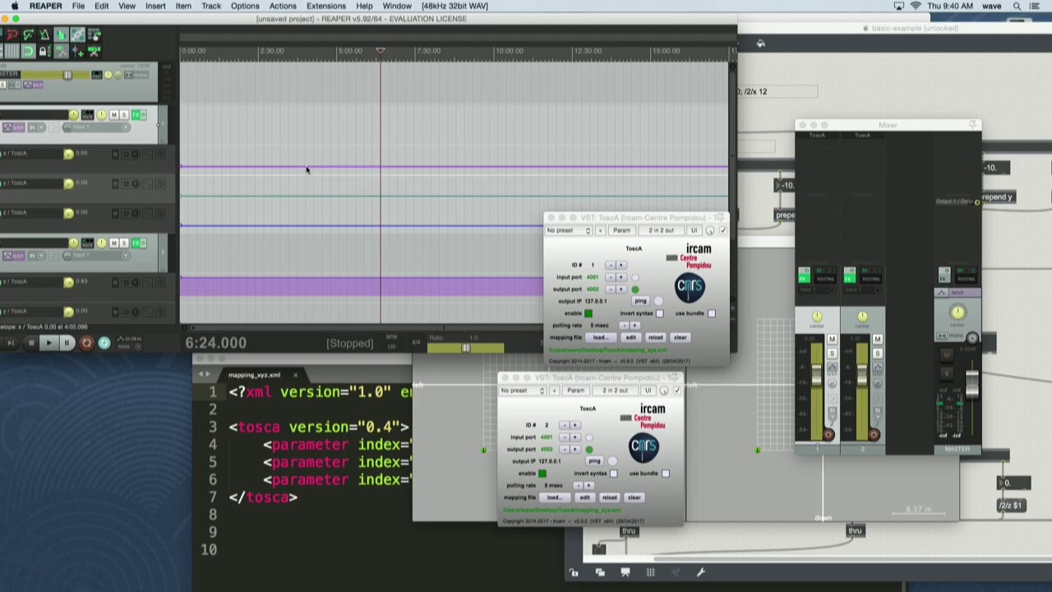
left_click_drag(614, 220, 807, 35)
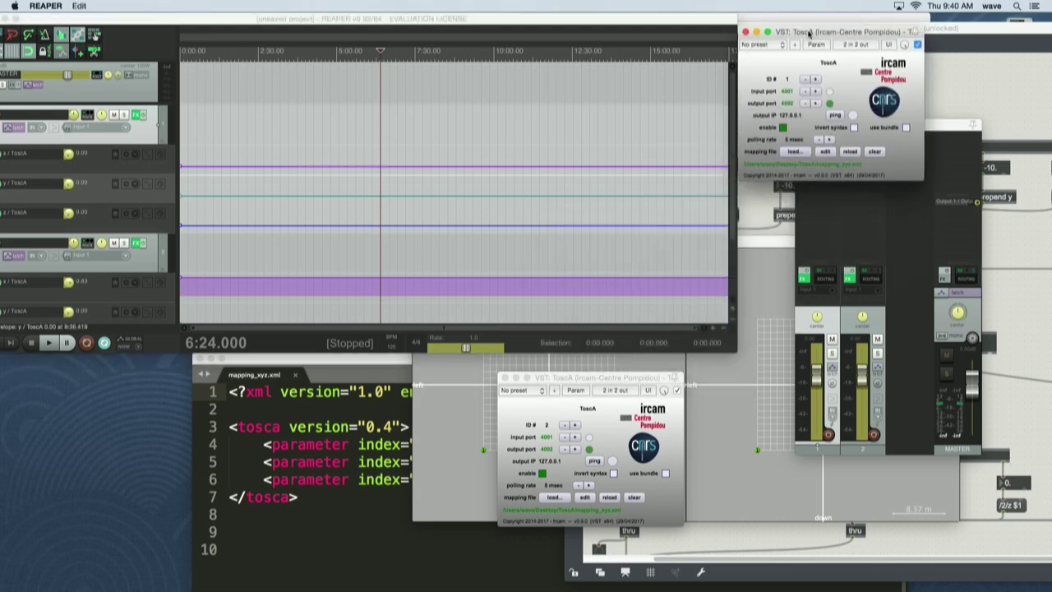
left_click_drag(580, 377, 820, 190)
left_click(630, 408)
left_click_drag(597, 250, 270, 309)
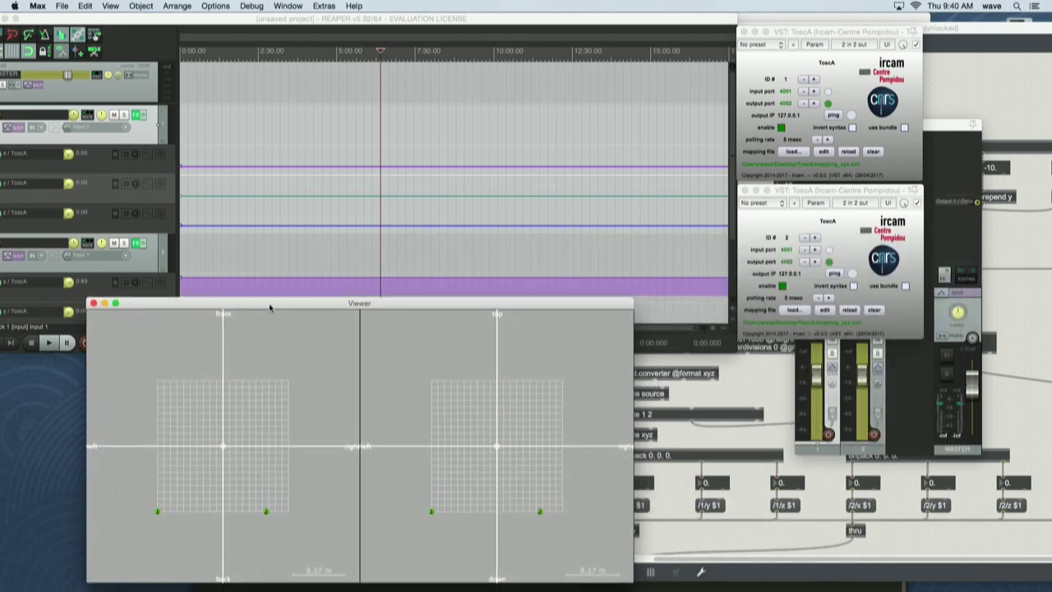
Switch to REAPER and raise track 1's ToscA x envelope to about 0.16 and its y envelope to about 0.35
left_click(235, 29)
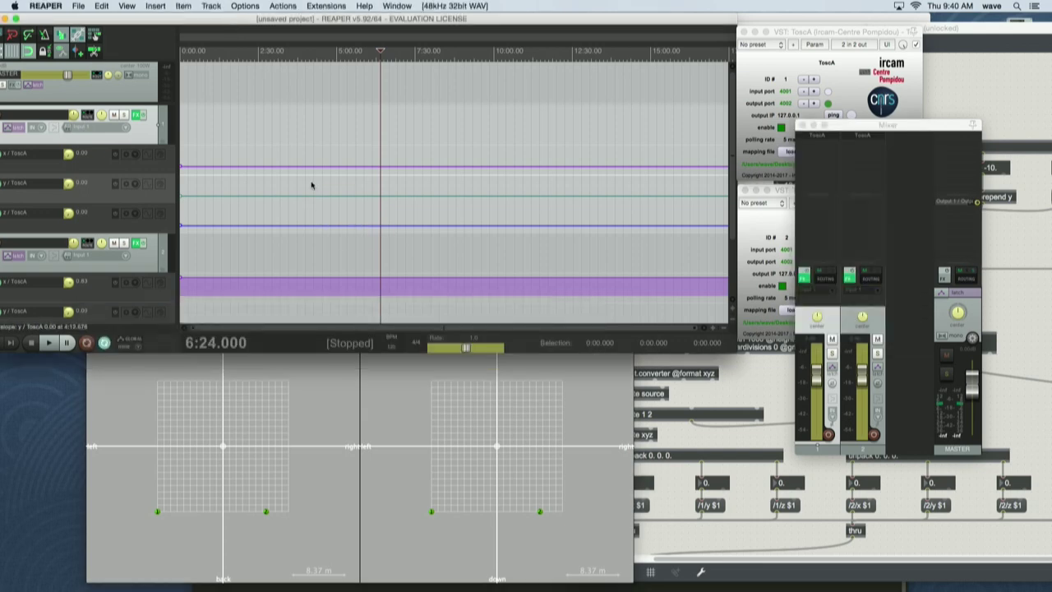
left_click_drag(305, 169, 309, 144)
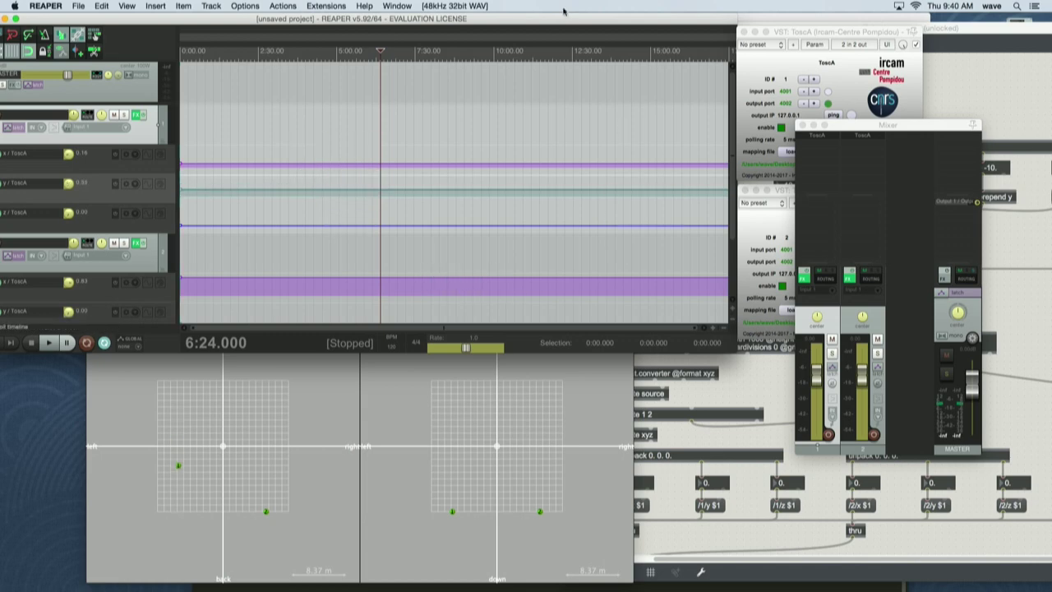
mouse_move(563, 18)
left_mouse_down()
mouse_move(576, 90)
mouse_move(552, 21)
left_mouse_up()
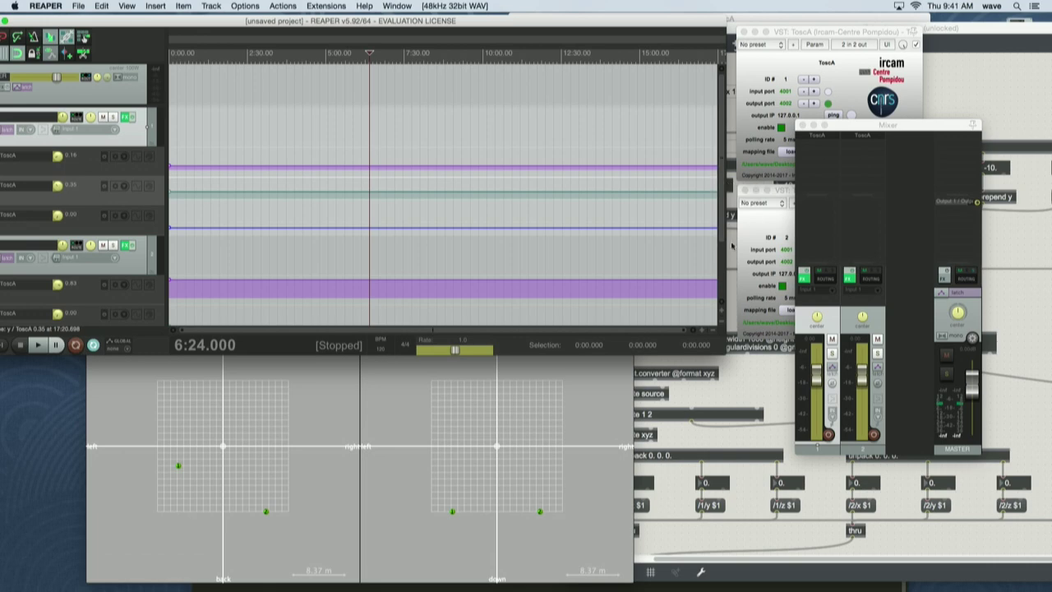
Bring the basic-example patch forward, move it beside the envelope lanes, and show its section ending in udpsend localhost 4001
left_click(732, 247)
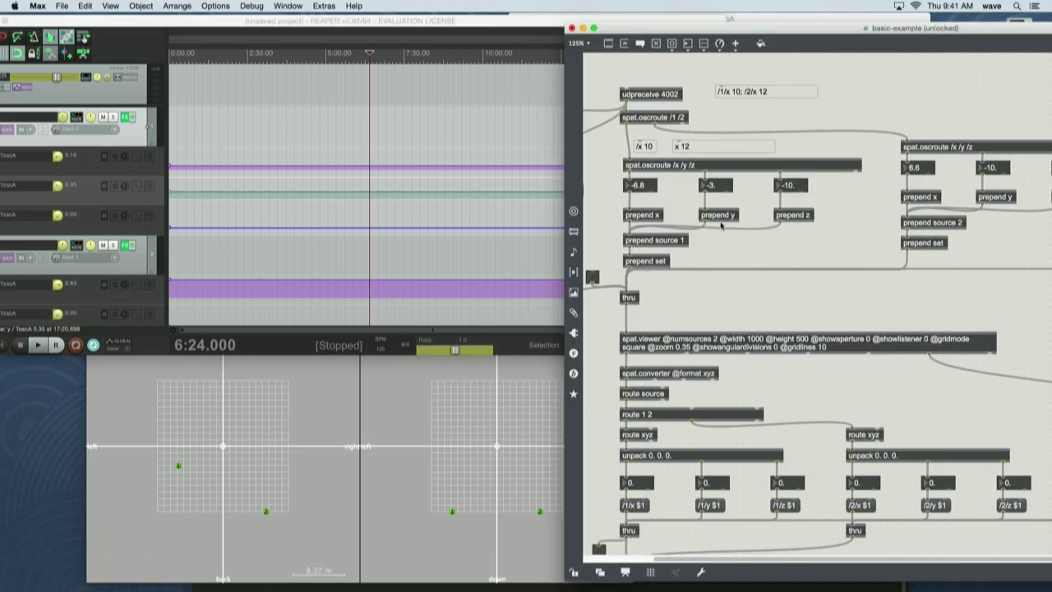
left_click_drag(648, 36, 463, 28)
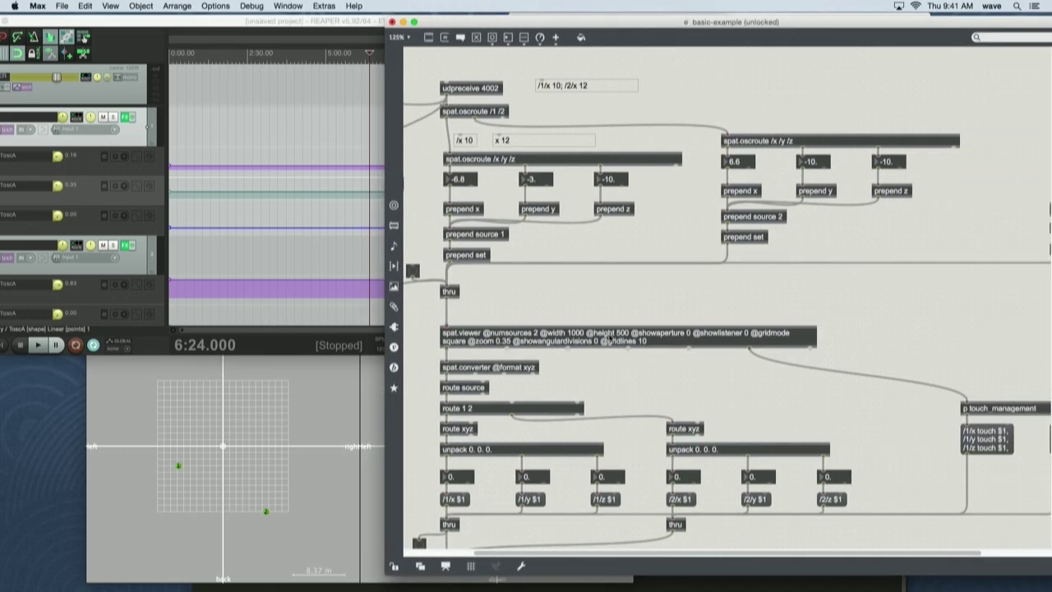
scroll(610, 339, "down", 5)
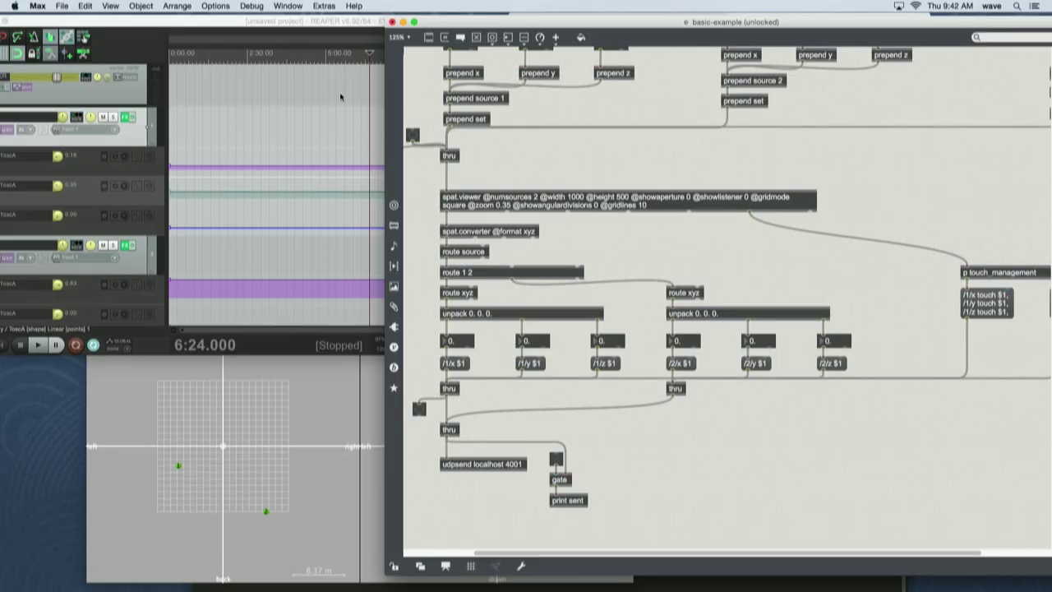
Switch to REAPER, set track 1's automation mode to Touch, and close the envelope settings
left_click(194, 22)
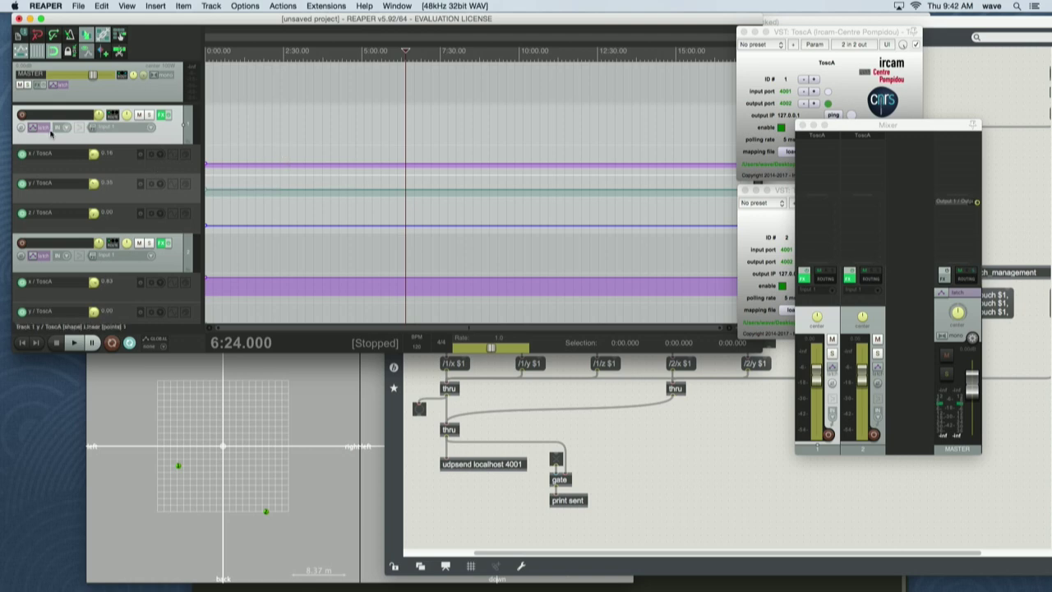
left_click(39, 128)
left_click(284, 138)
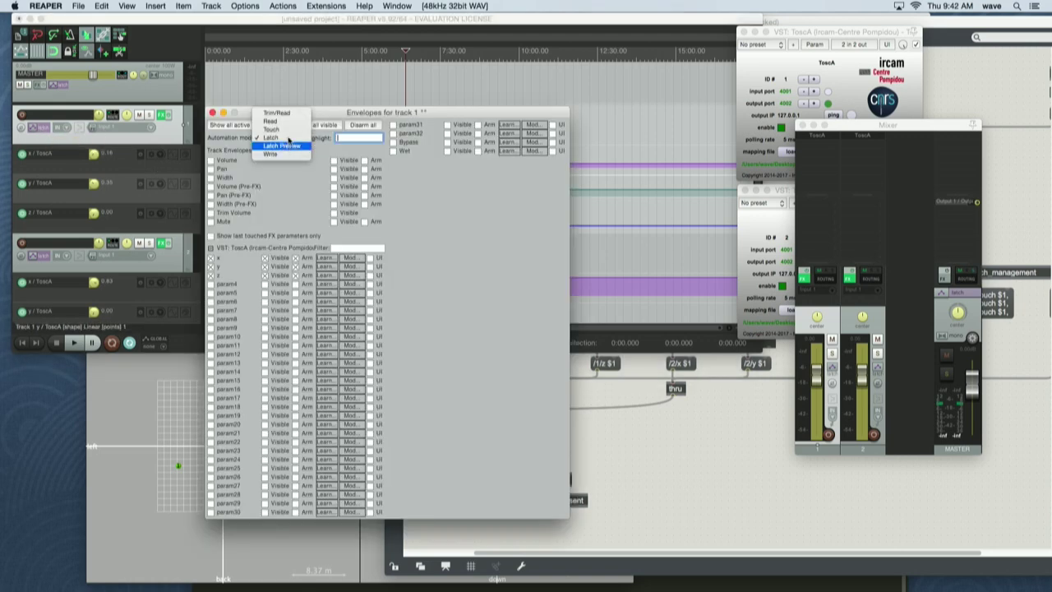
left_click(288, 130)
left_click(212, 113)
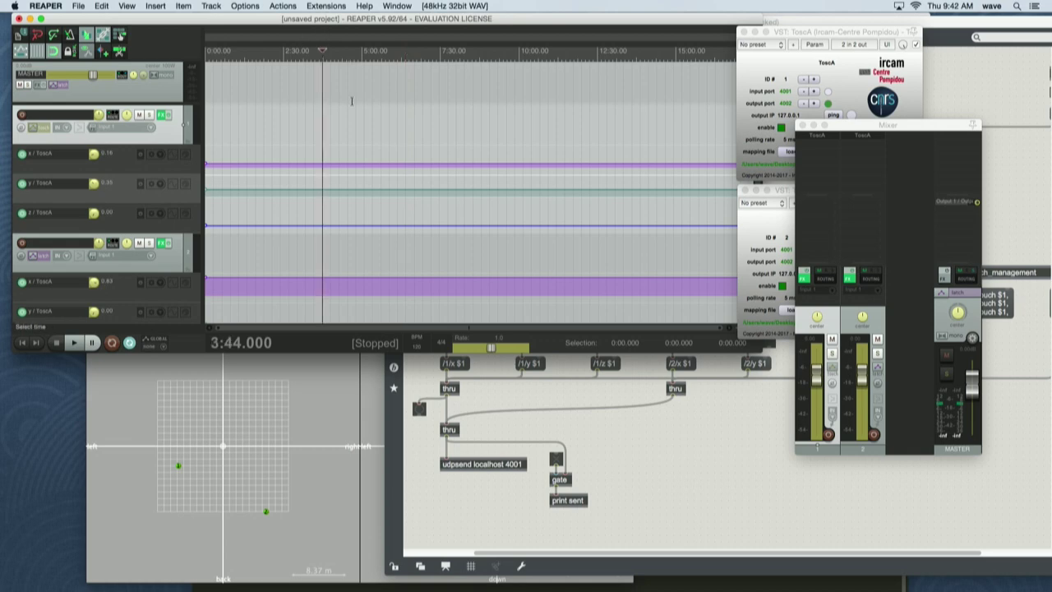
Start playback from 3:44.000 and move source 1 around in Max's Viewer to record its x and y automation
key("space")
left_click(675, 457)
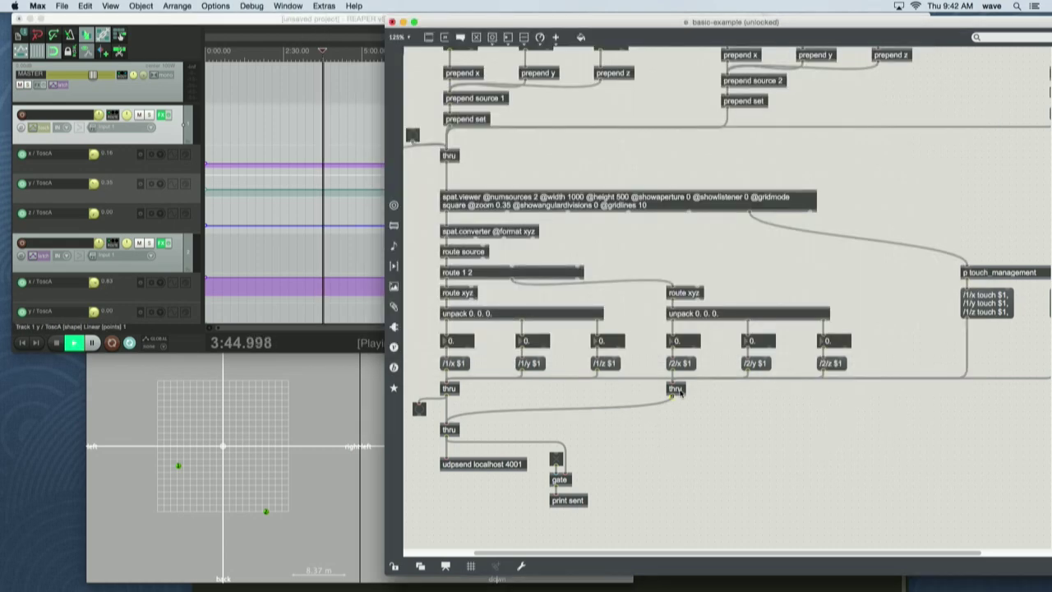
left_click(222, 471)
mouse_move(184, 468)
left_mouse_down()
mouse_move(181, 437)
mouse_move(240, 467)
mouse_move(181, 435)
left_mouse_up()
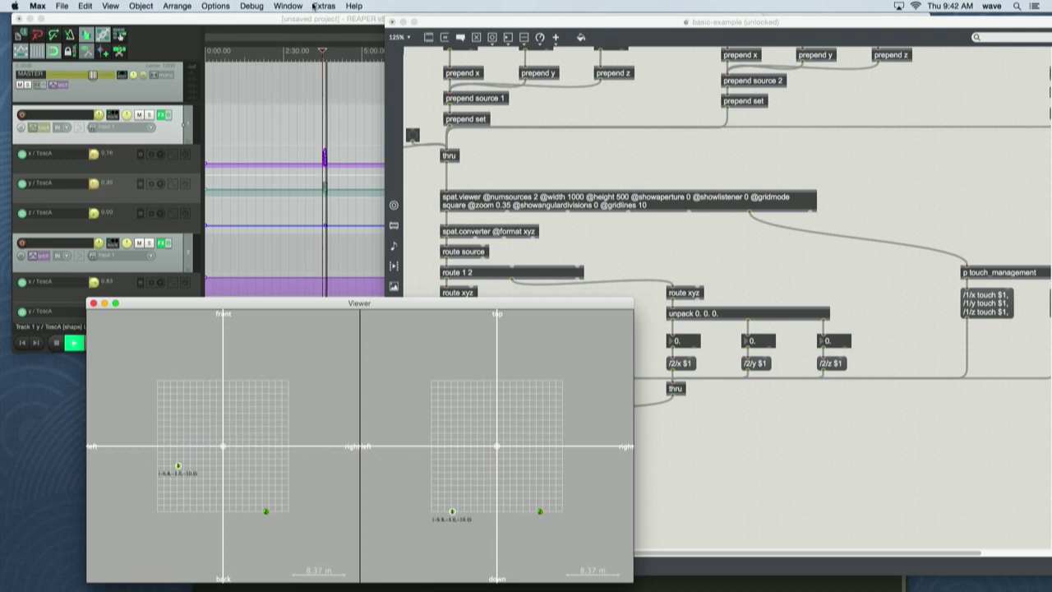
Inspect the recorded envelopes in REAPER, record a second pass by moving source 1 in the Viewer, and pause playback
left_click(318, 17)
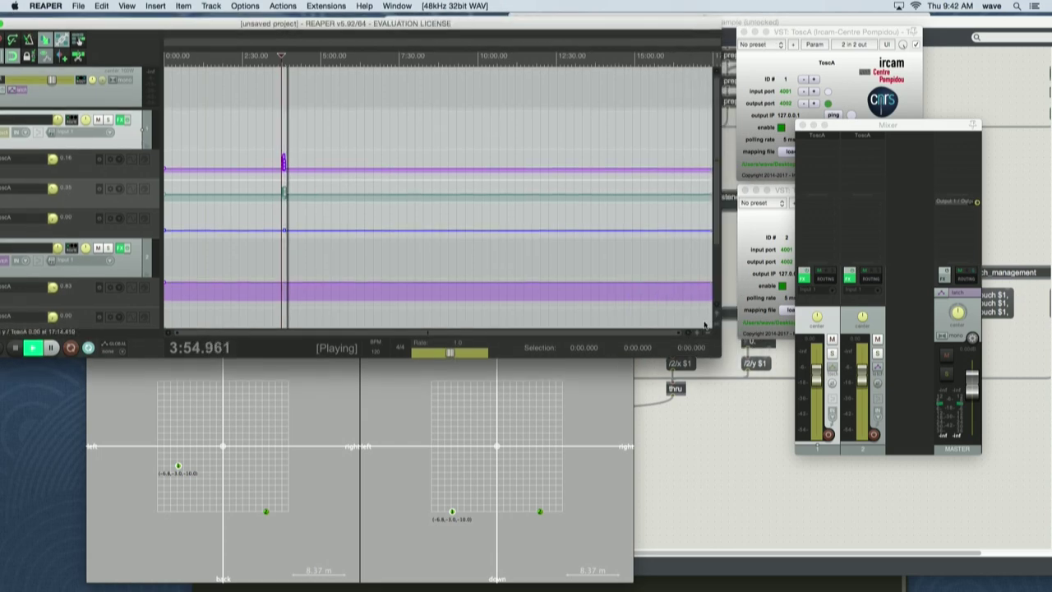
scroll(540, 237, "up", 5)
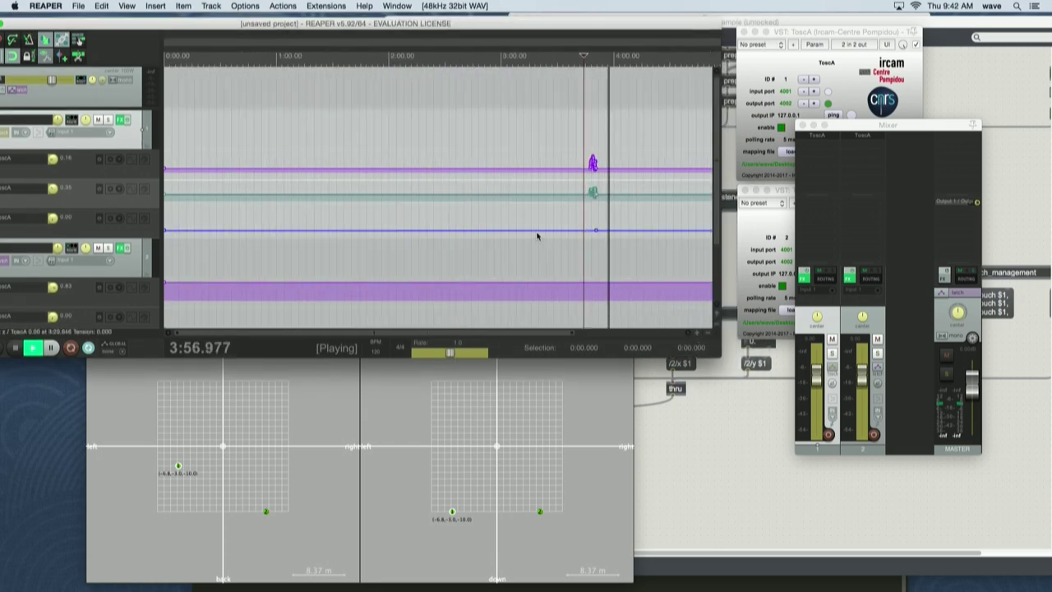
scroll(546, 226, "up", 4)
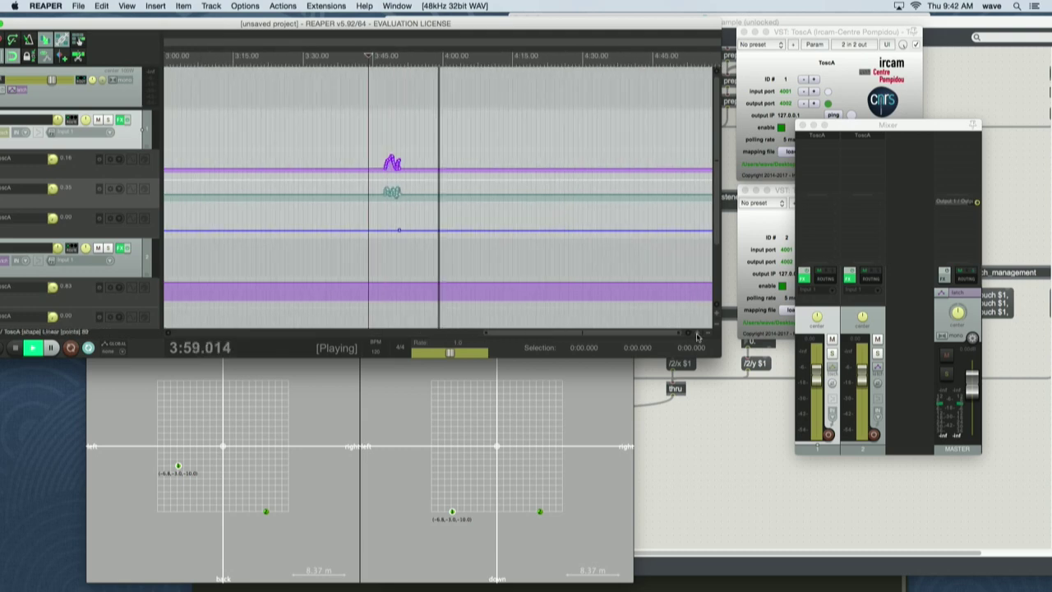
left_click(197, 432)
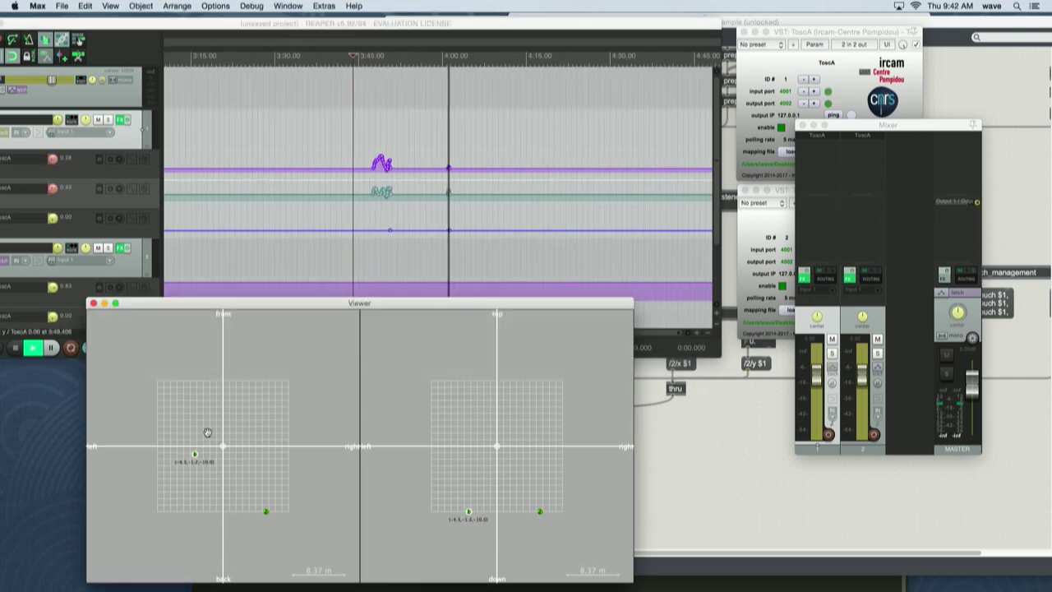
mouse_move(265, 421)
left_mouse_down()
mouse_move(212, 480)
mouse_move(185, 439)
mouse_move(214, 435)
mouse_move(218, 453)
mouse_move(188, 439)
mouse_move(178, 465)
left_mouse_up()
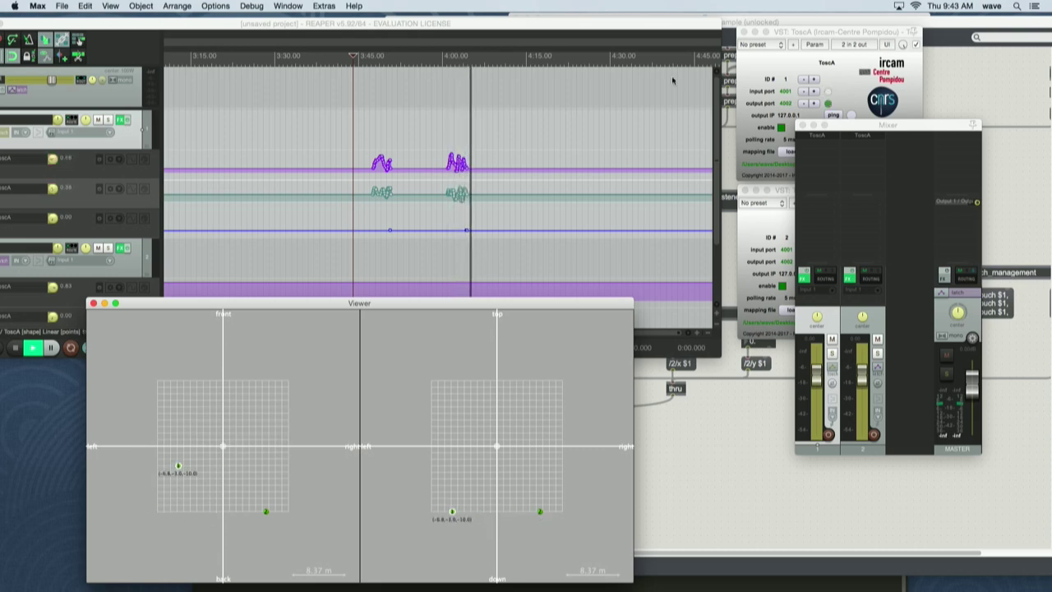
left_click(529, 38)
key("ctrl+space")
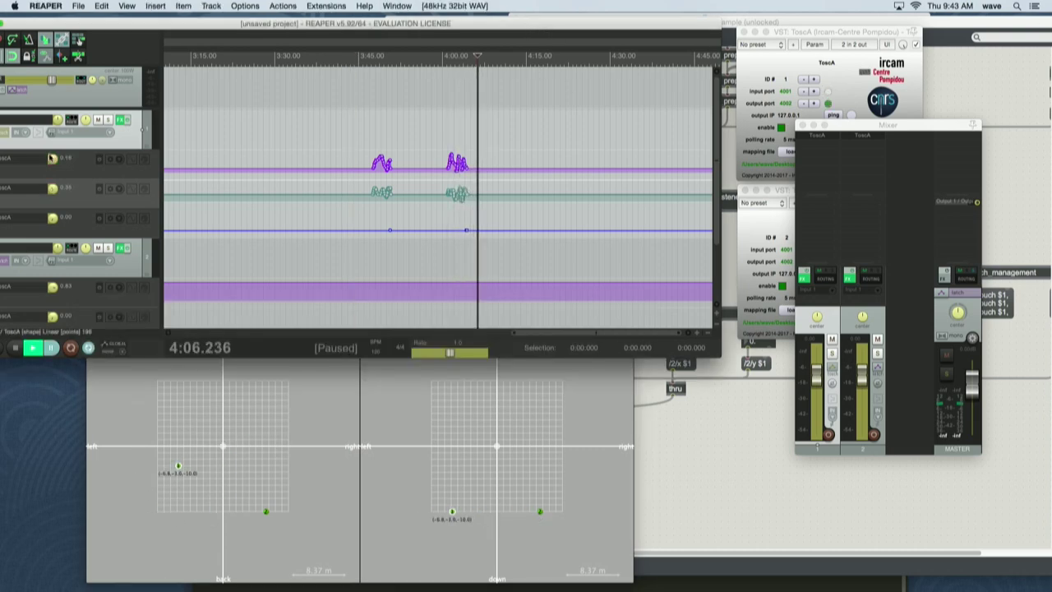
Set track 1's automation mode to Read, then play back its recorded source automation from about 3:45
left_click(3, 135)
left_click(253, 144)
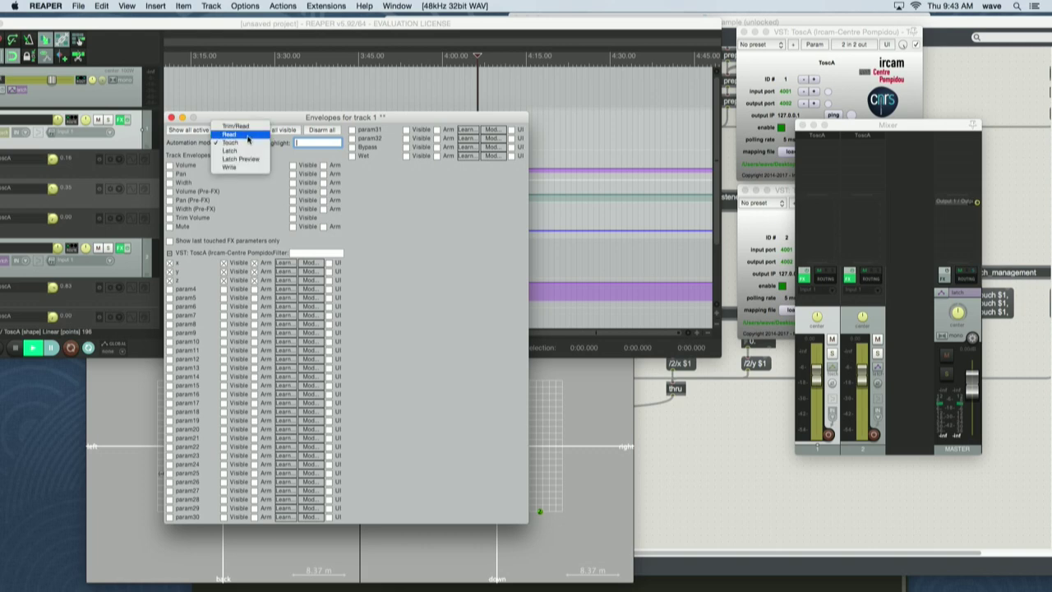
left_click(240, 134)
left_click(386, 28)
left_click(369, 69)
key("space")
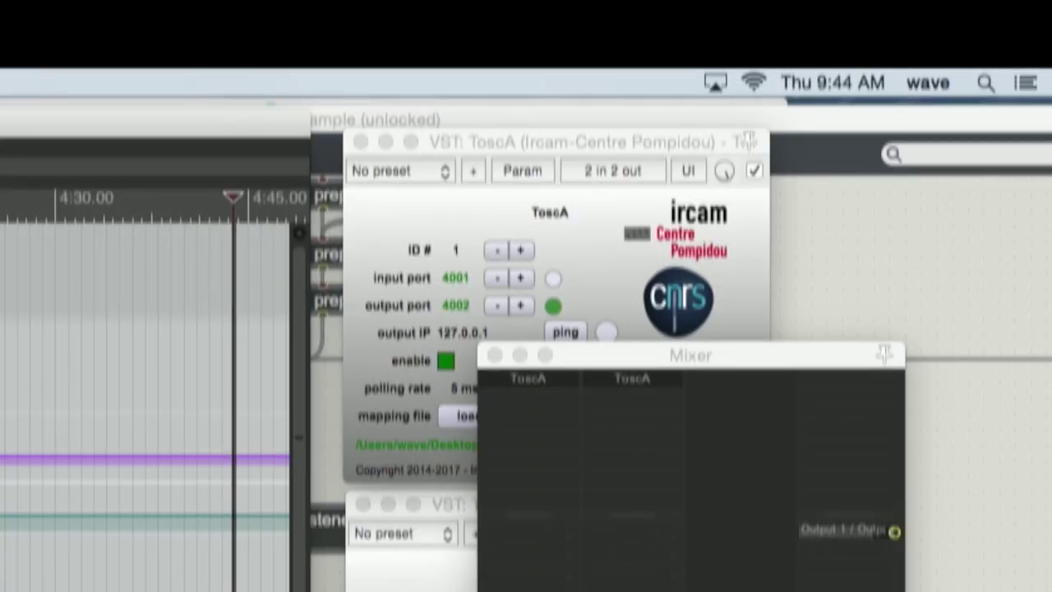
Show track 1's ToscA plug-in and Max's basic-example patch, then move the REAPER window fully into view
left_click(551, 144)
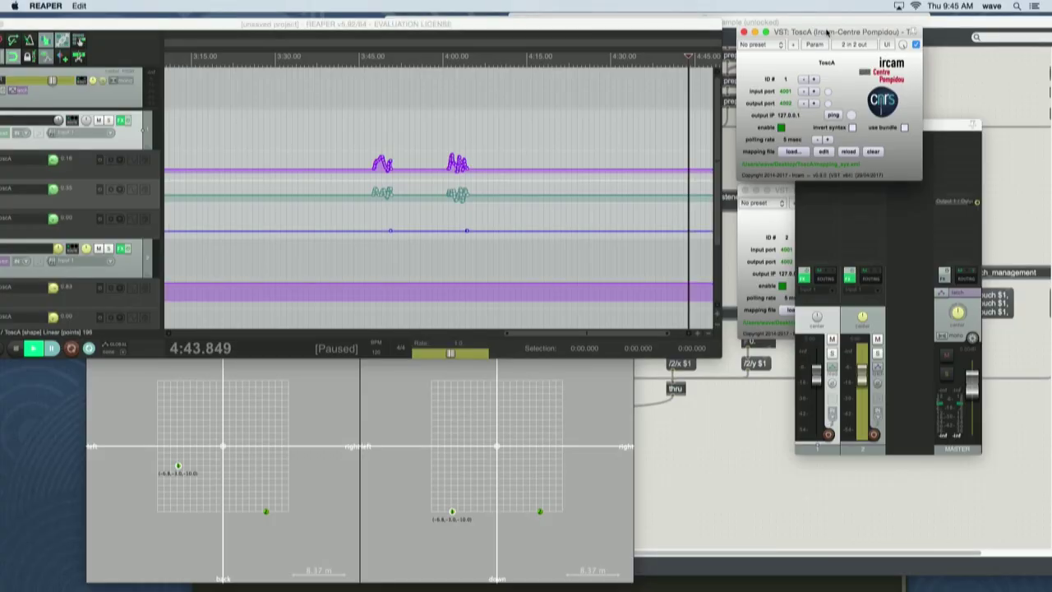
key("super+Tab")
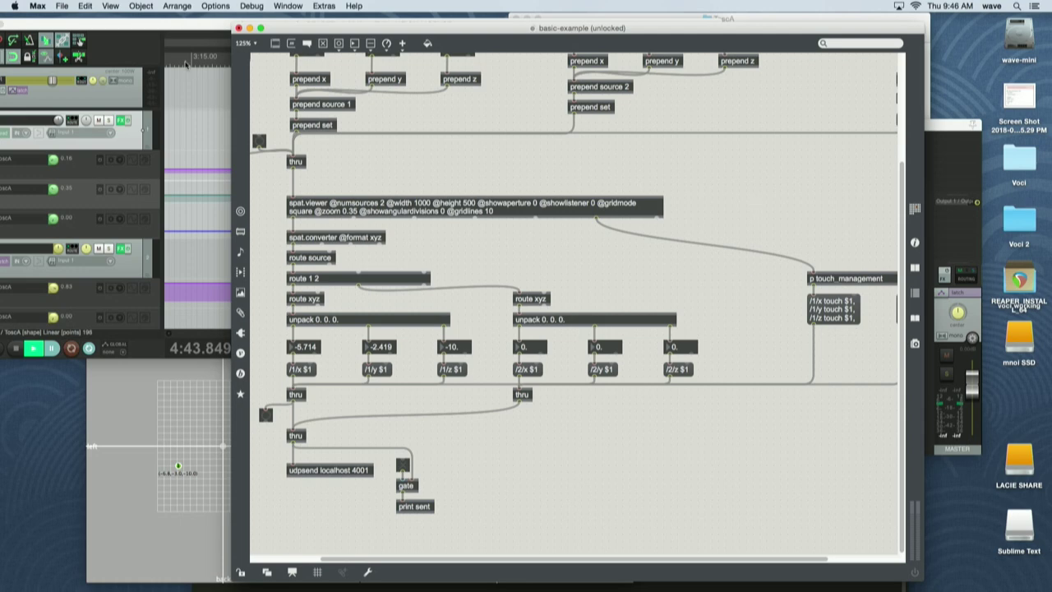
left_click_drag(150, 25, 199, 26)
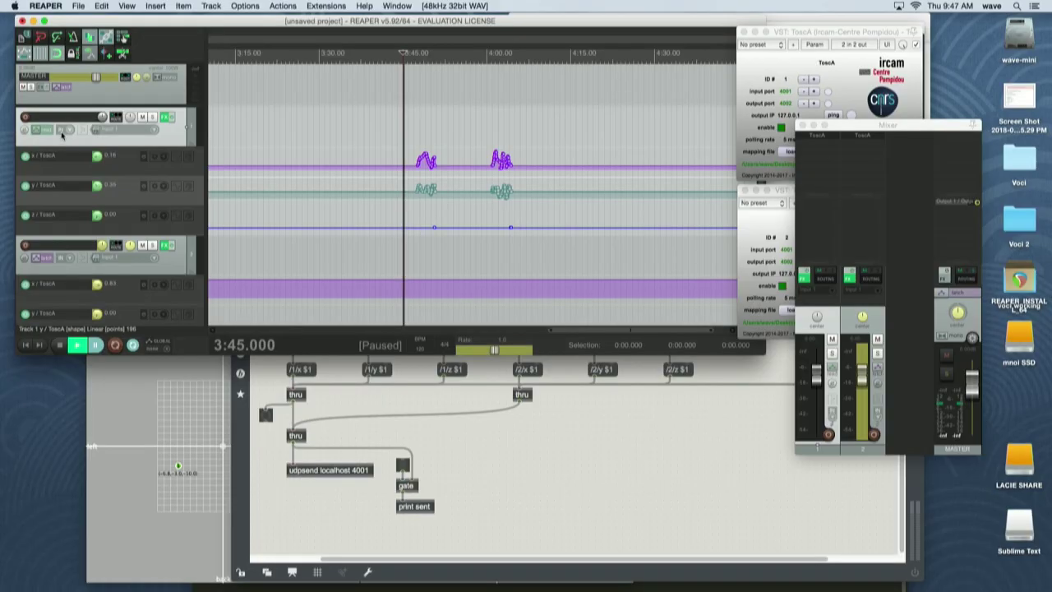
Set track 1's automation mode to Write and play from 3:45.000 to about 3:51 to overwrite the first recorded movement
left_click(37, 129)
left_click(272, 139)
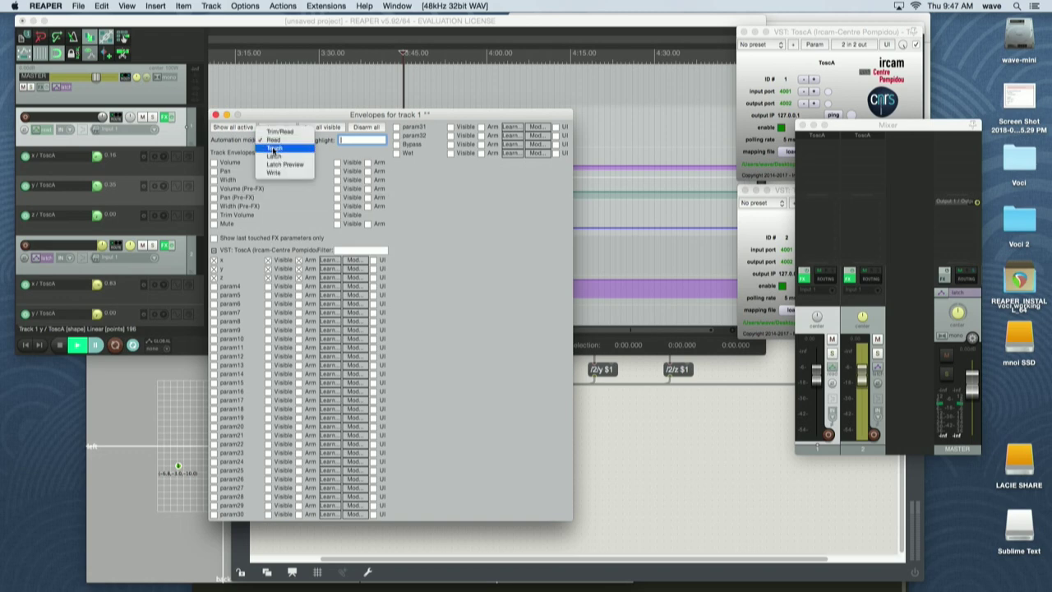
left_click(275, 172)
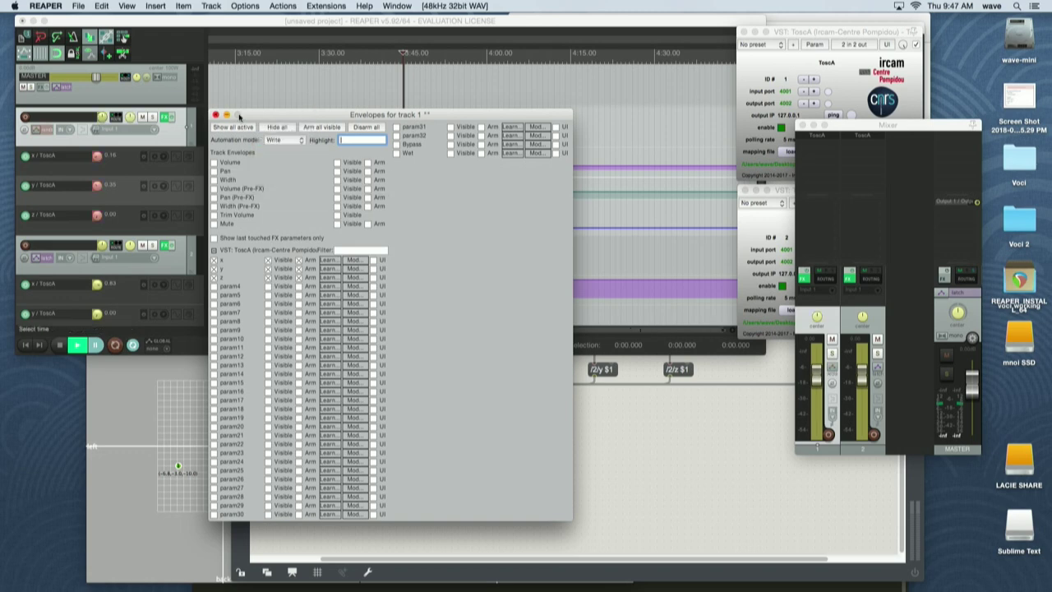
left_click(215, 115)
key("space")
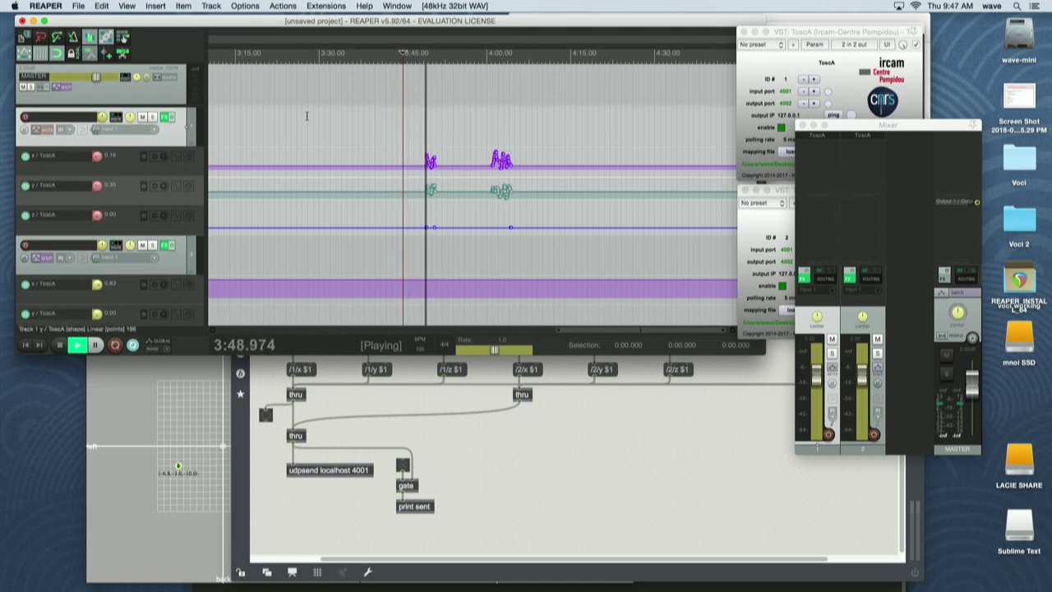
key("space")
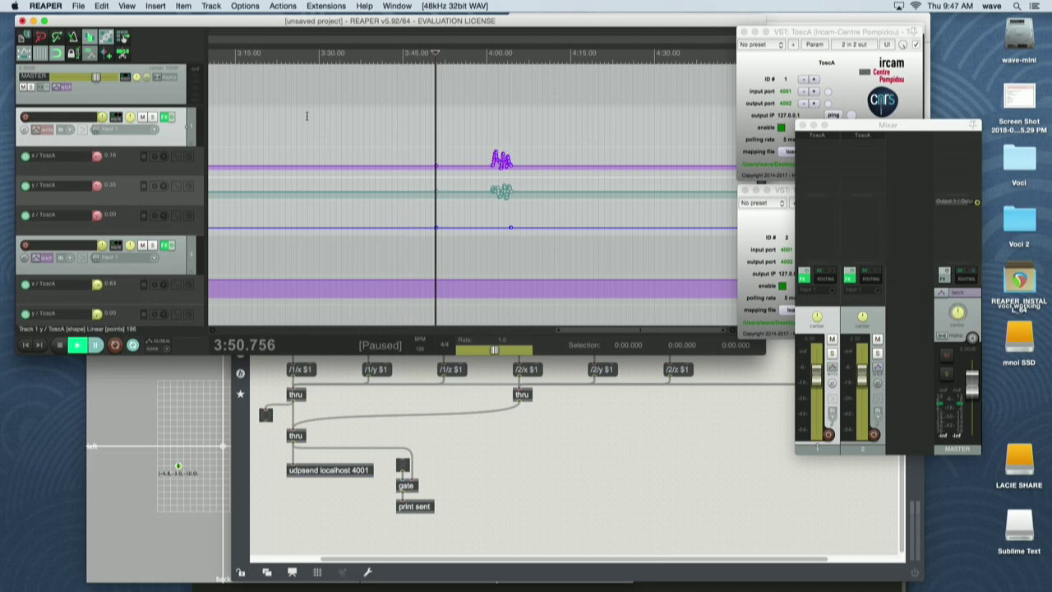
Set track 1's automation mode back to Touch and close its envelope settings
left_click(47, 131)
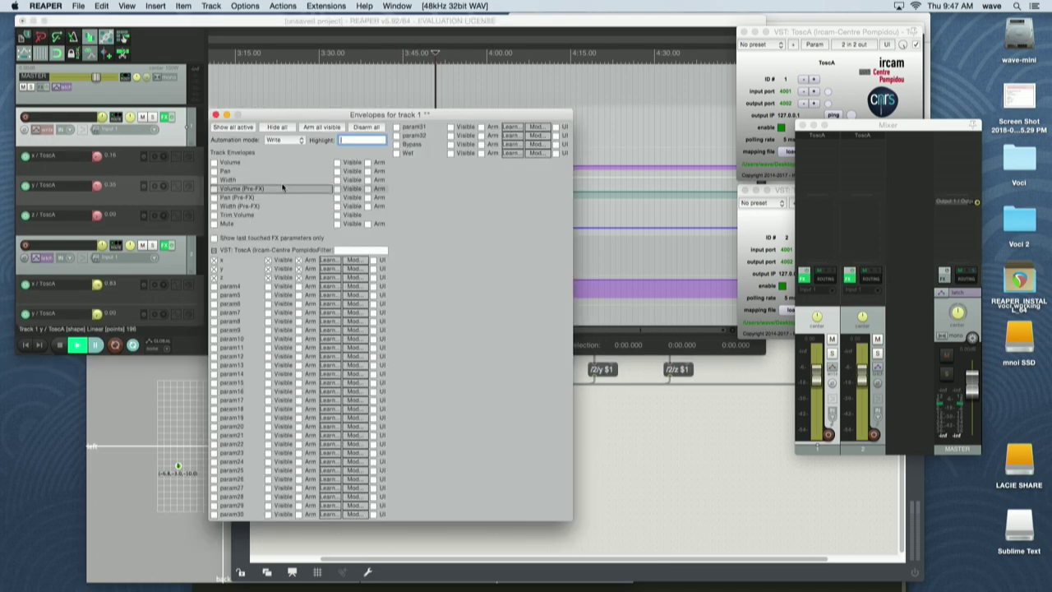
left_click(284, 140)
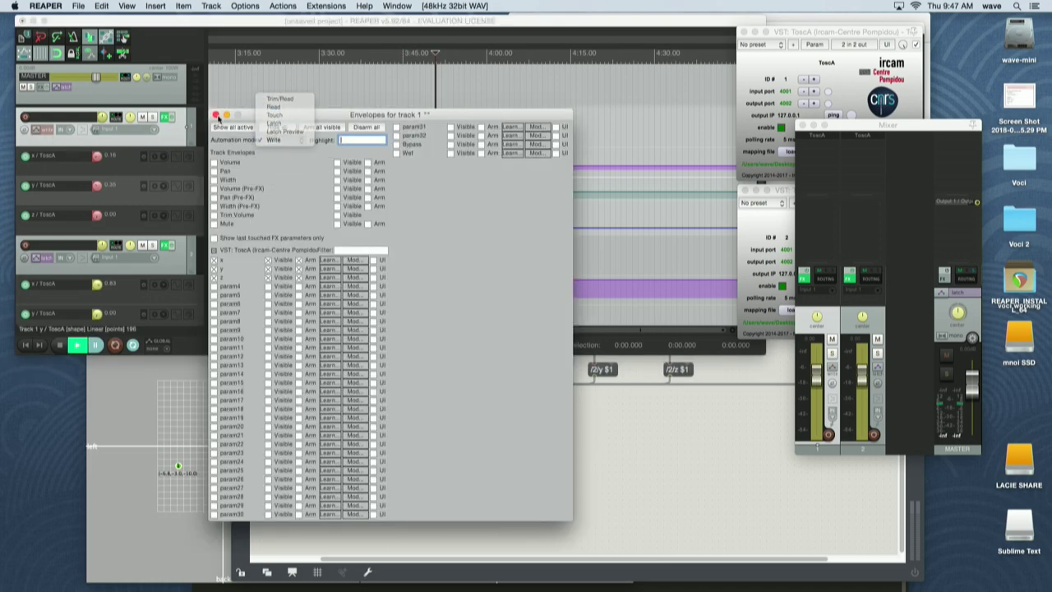
left_click(289, 116)
left_click(216, 115)
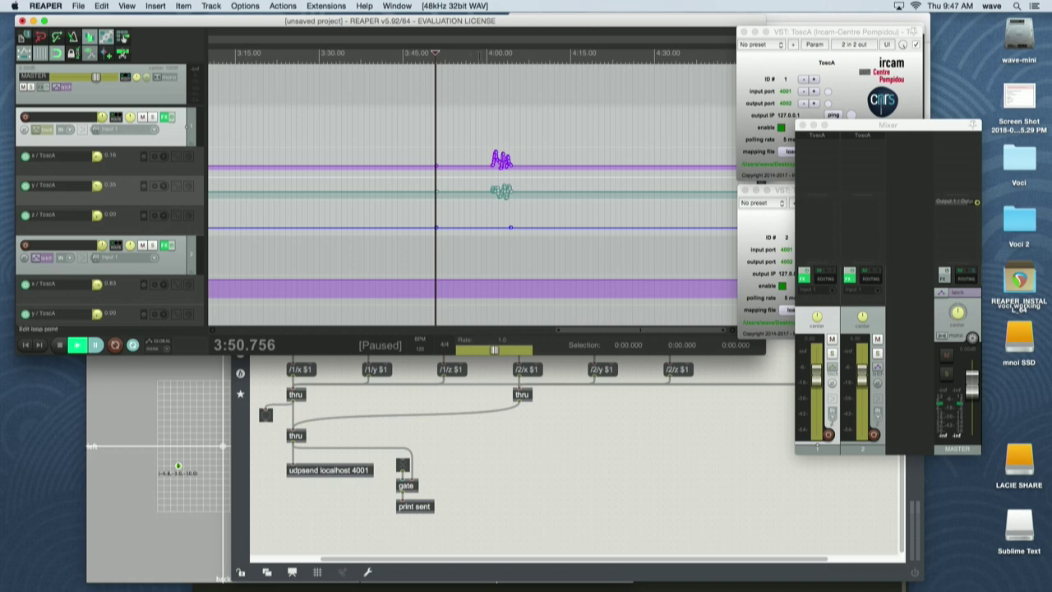
Play from about 3:59 and move source 1 in Max's Viewer to record a movement after the remaining automation
left_click(481, 53)
key("space")
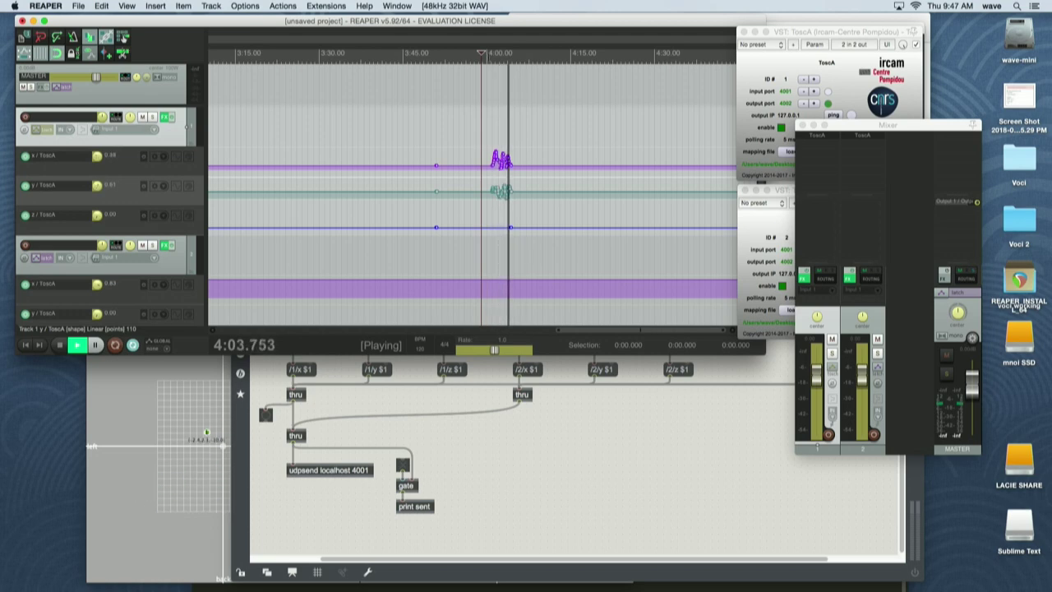
left_click(179, 468)
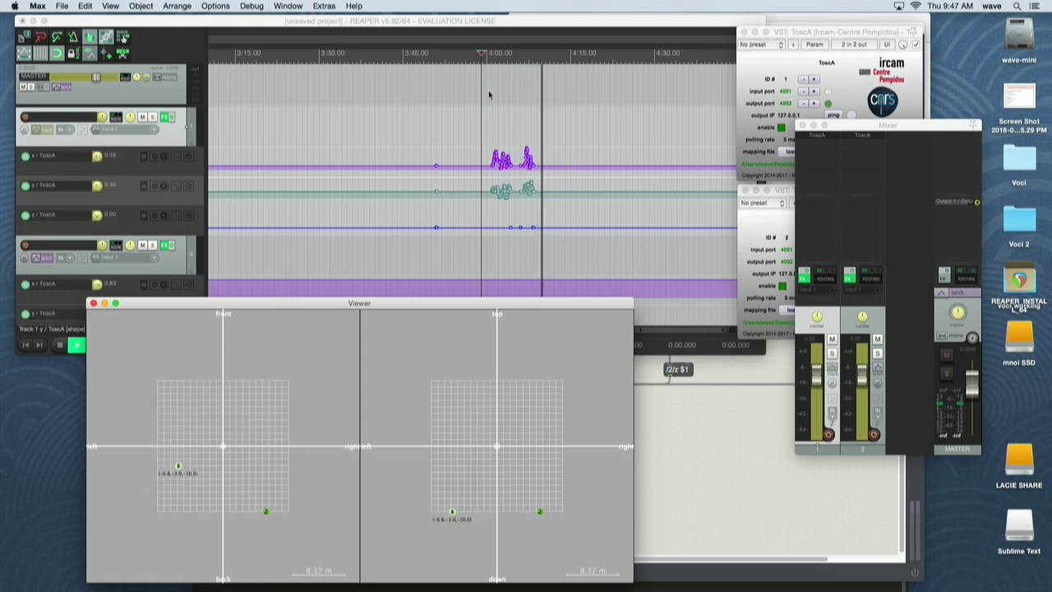
Restart playback from about 3:58 and move source 1 in the Viewer to overwrite the beginning of the remaining automation
left_click(486, 56)
key("ctrl+space")
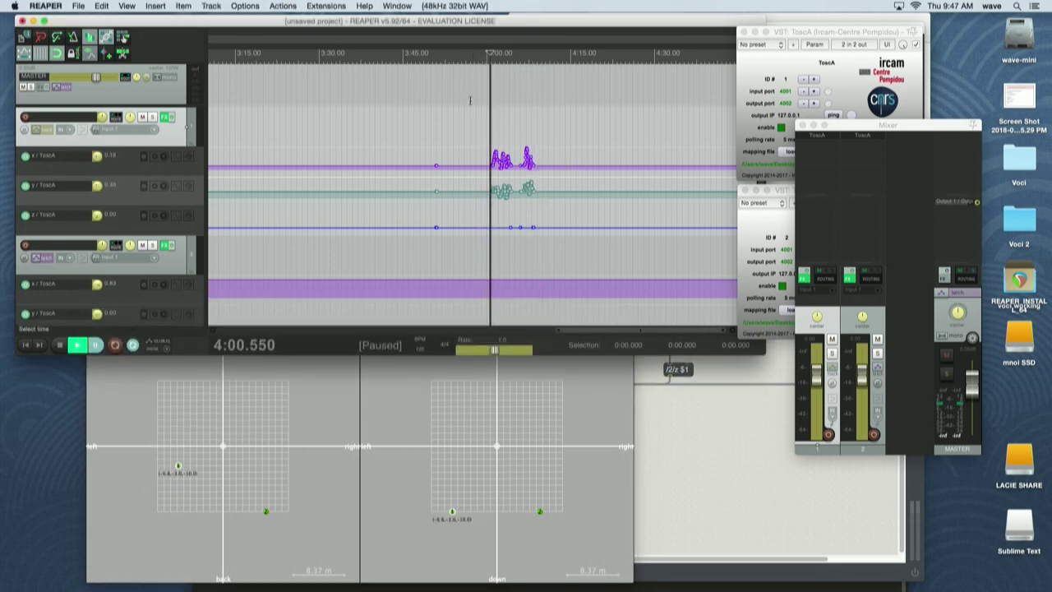
key("space")
left_click(193, 455)
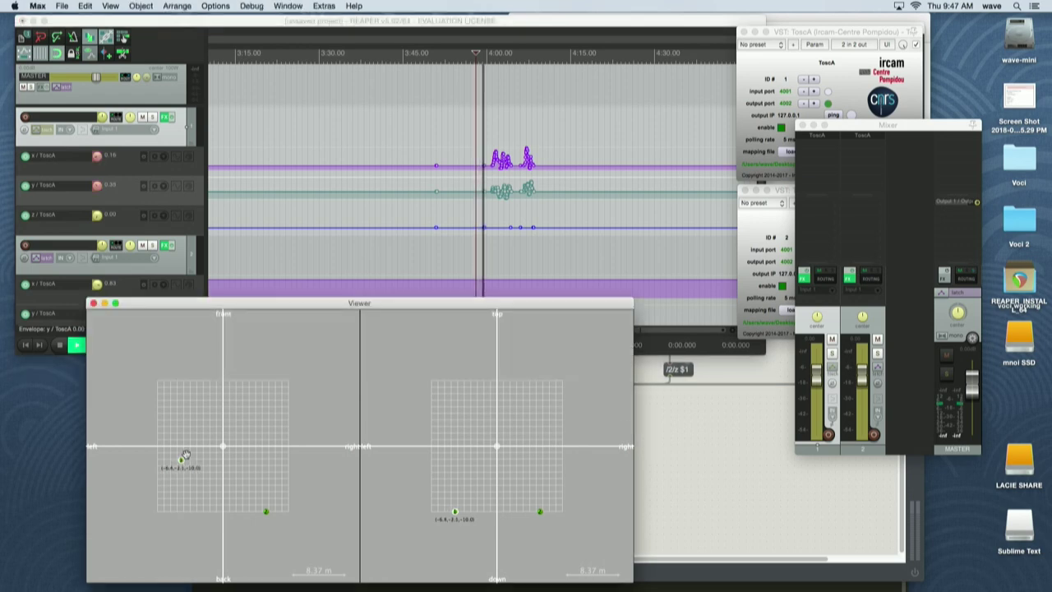
mouse_move(224, 463)
left_mouse_down()
mouse_move(263, 452)
mouse_move(259, 441)
mouse_move(209, 434)
left_mouse_up()
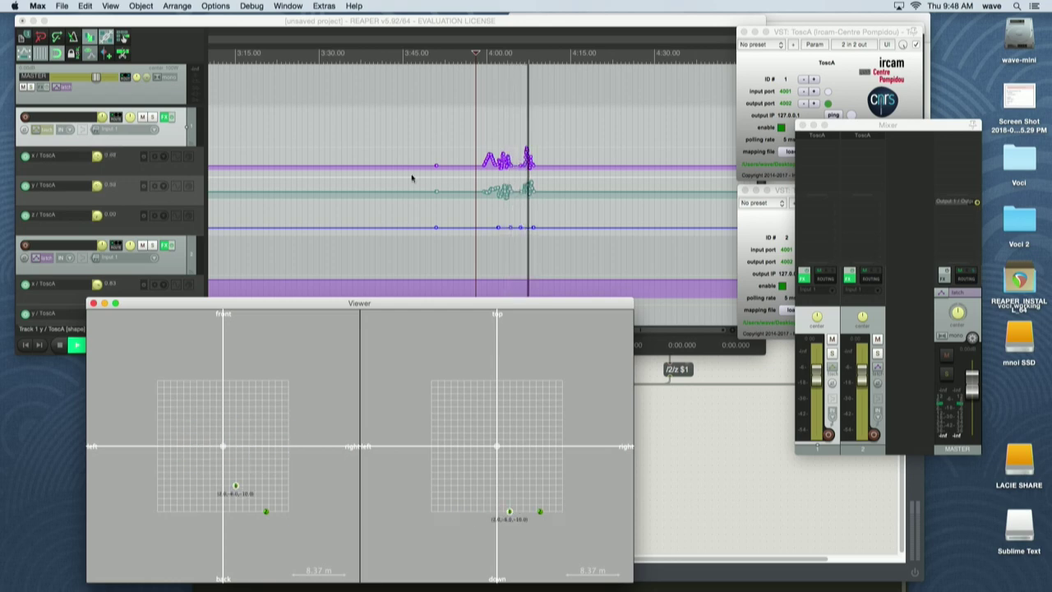
Play the combined source 1 automation from about 3:58 while watching the Viewer, and pause at about 4:05
left_click(479, 98)
key("ctrl+space")
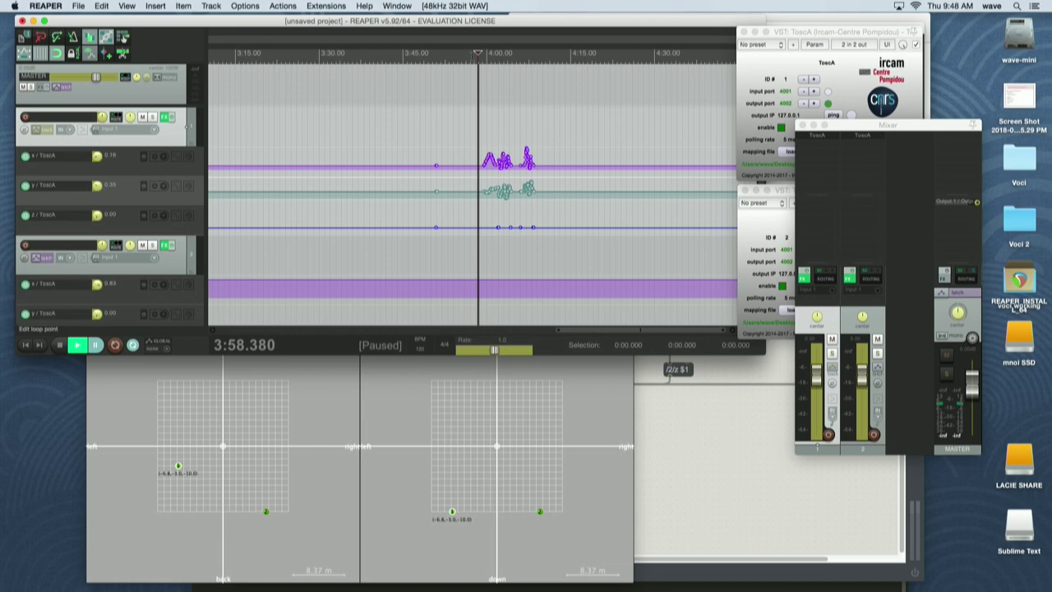
key("ctrl+space")
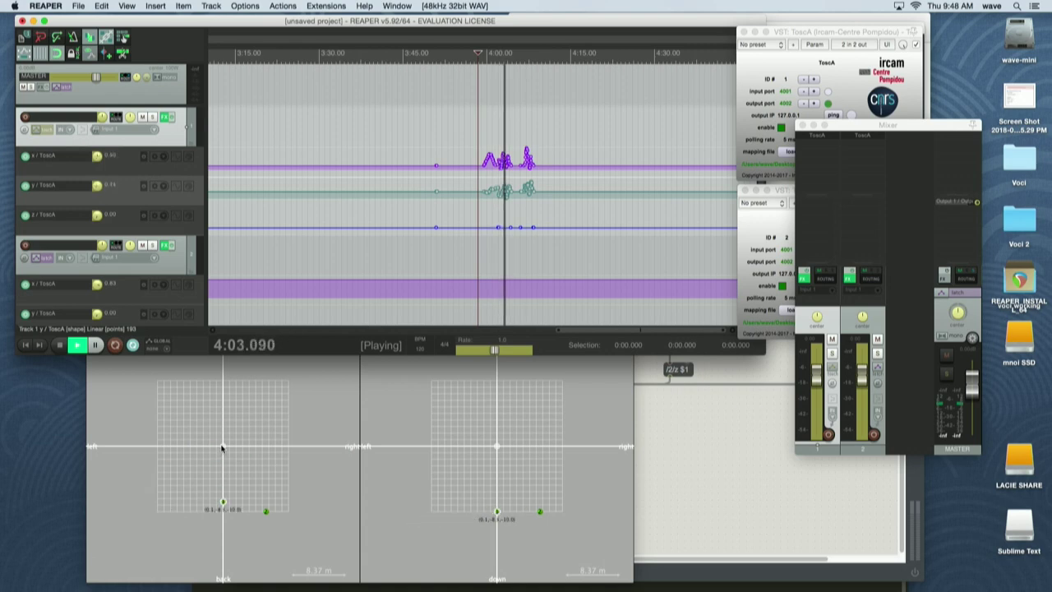
key("ctrl+space")
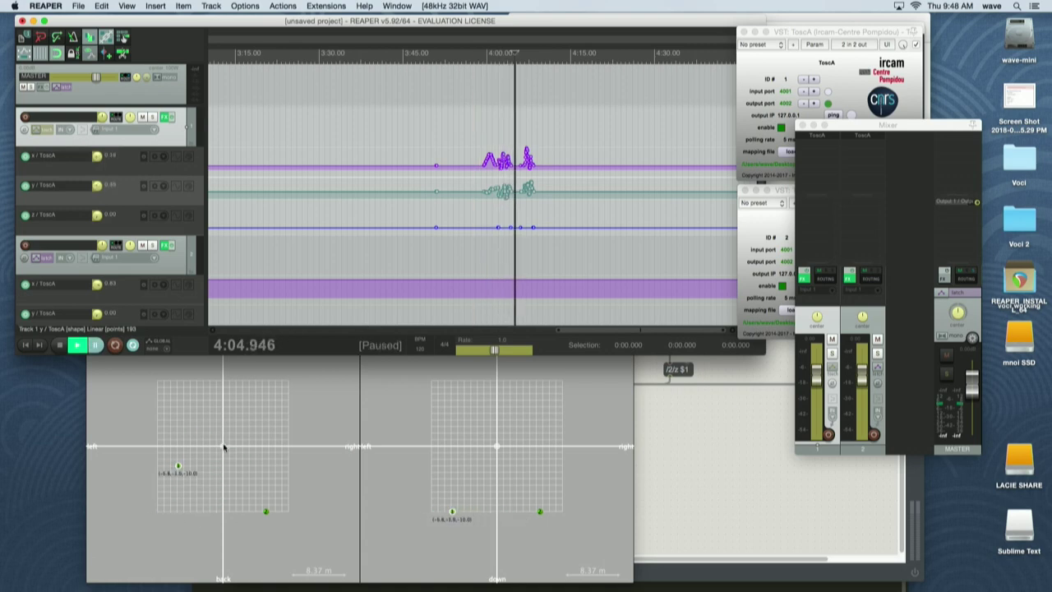
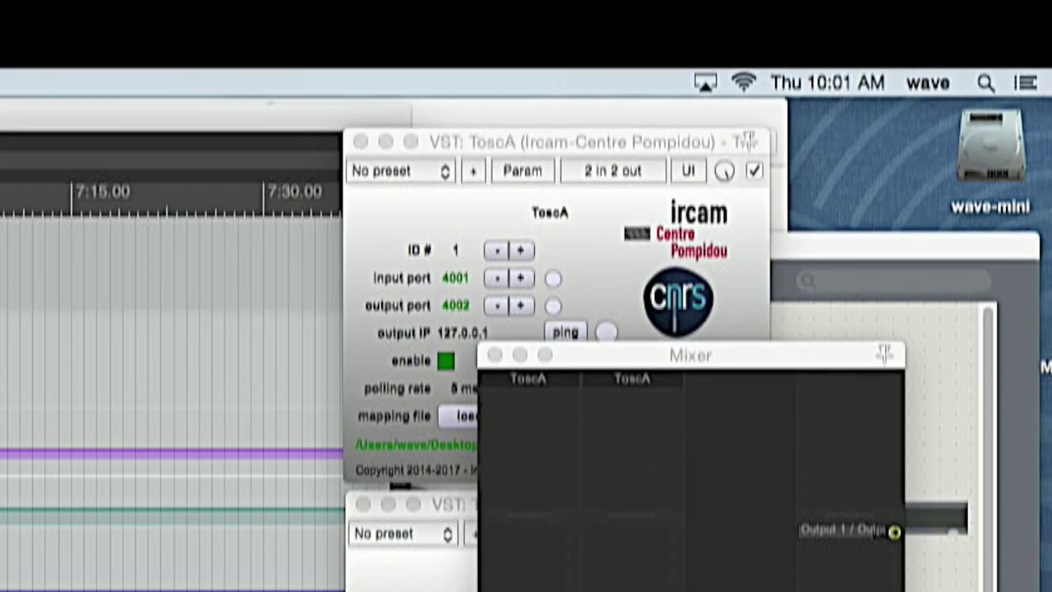
Close track 2's ToscA window and set the output IP of track 1's ToscA plug-in to 10.200.6.202
left_click(362, 504)
left_click(477, 142)
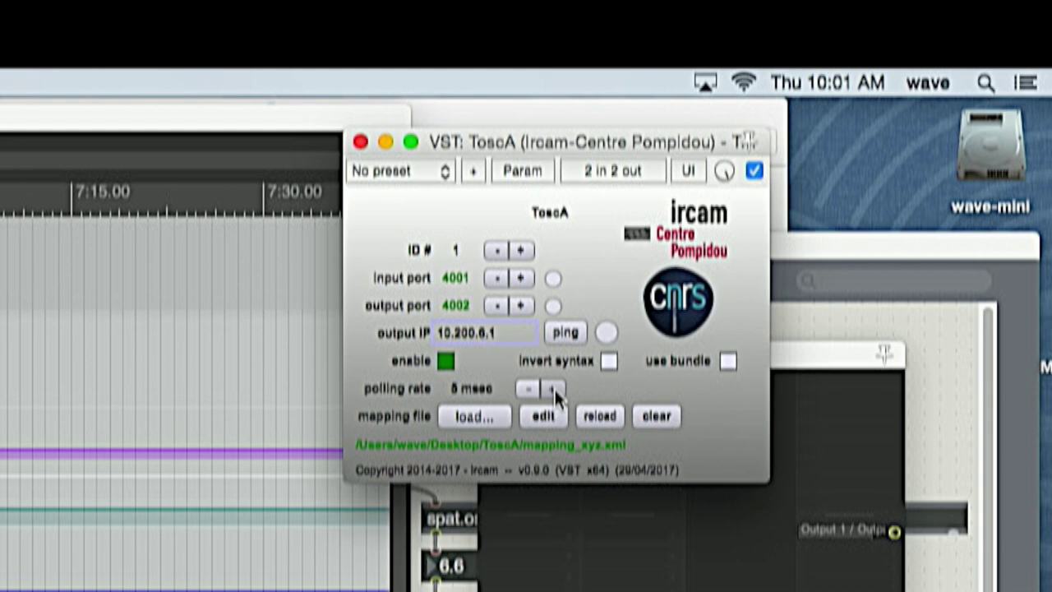
key("BackSpace")
type("203")
key("BackSpace")
type("2")
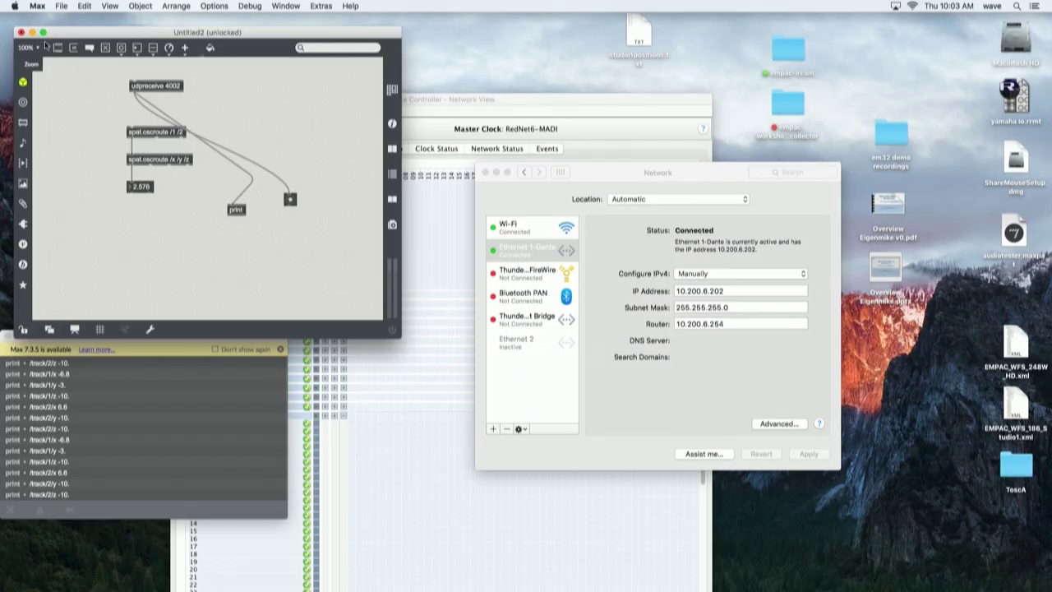
On the receiving computer, close the untitled patch and open basic-example.maxpat from the desktop's ToscA folder, placing it in clear view
left_click(21, 33)
left_click(171, 96)
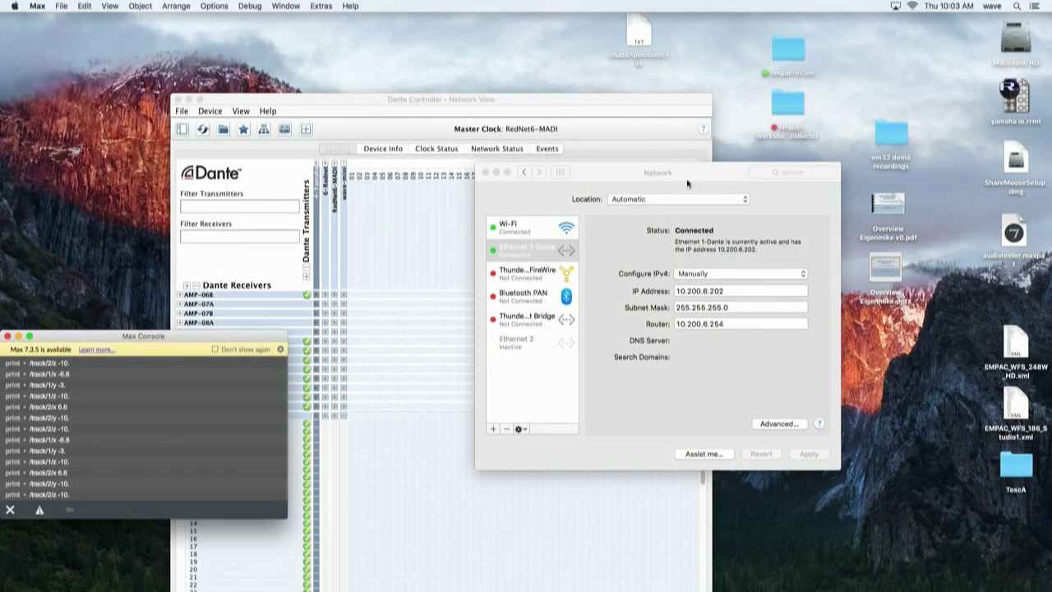
double_click(1017, 477)
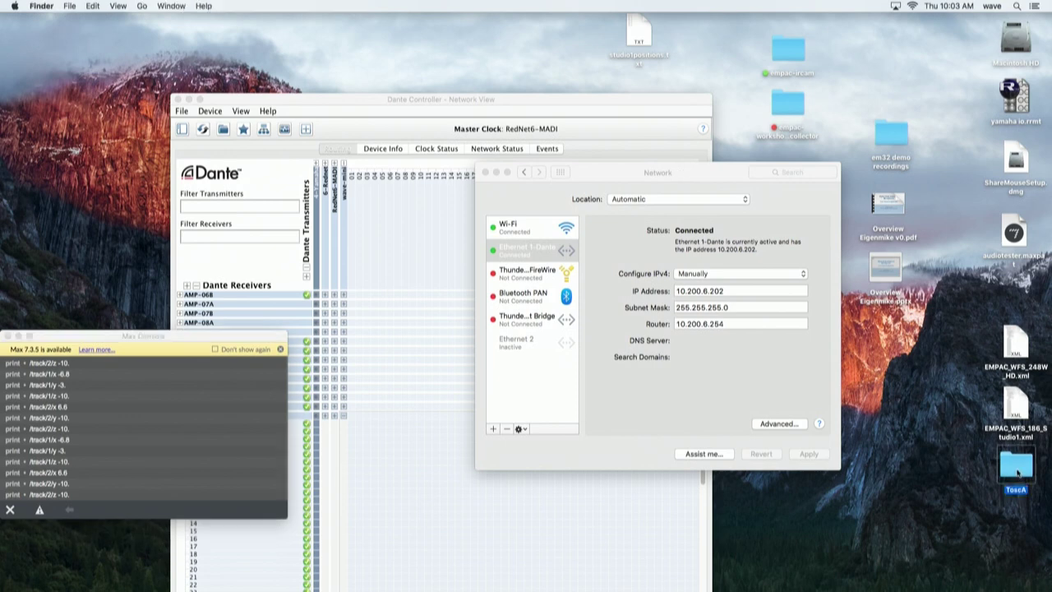
left_click_drag(605, 146, 188, 365)
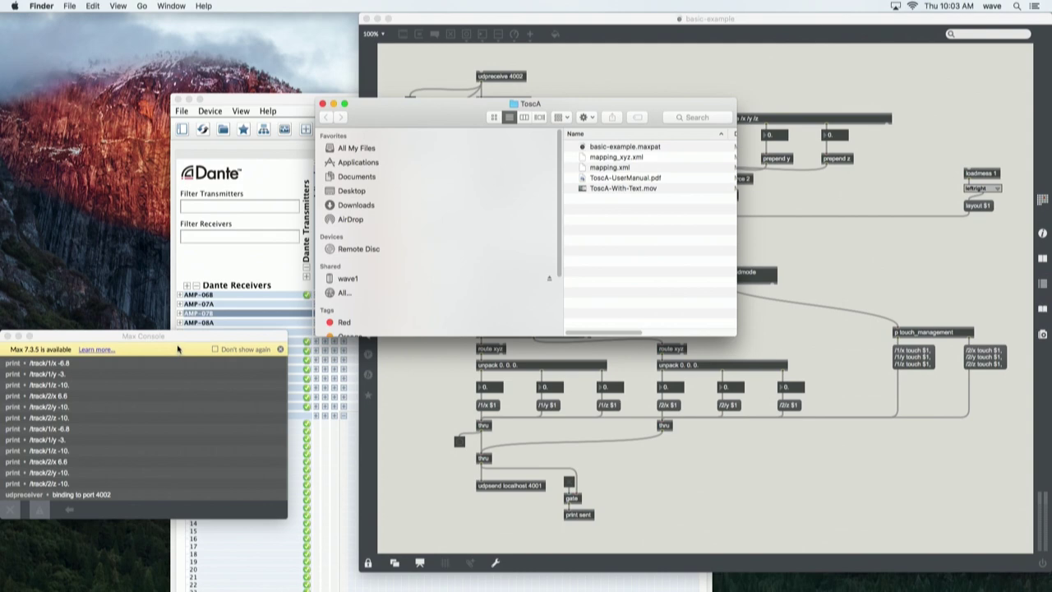
left_click(480, 58)
left_click_drag(462, 23, 332, 105)
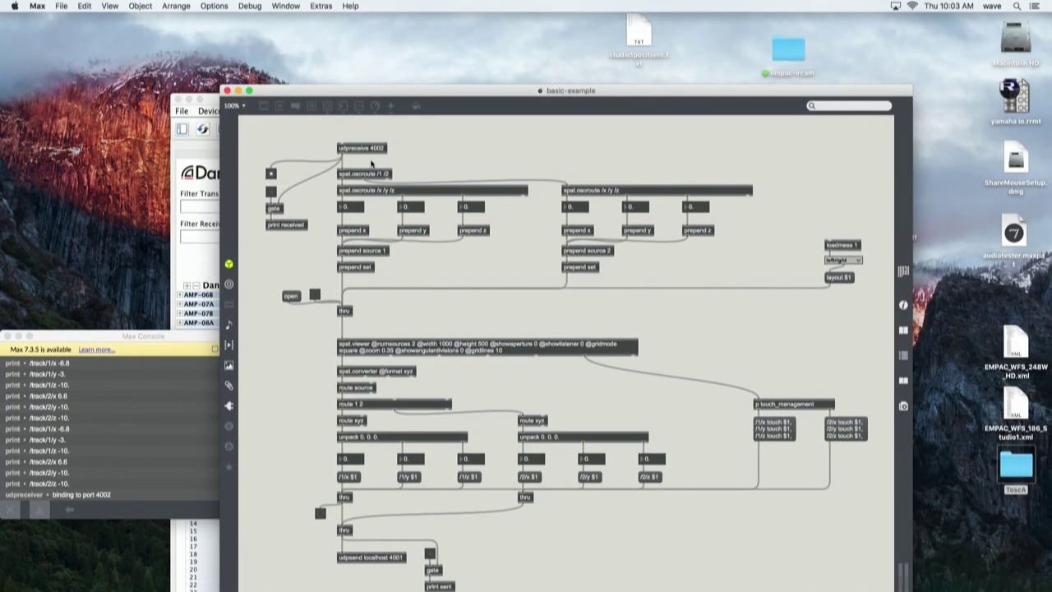
Unlock the patch and insert a spat.oscroute /track object, wired between udpreceive 4002 and spat.oscroute /1 /2
key("super+e")
left_click_drag(368, 148, 368, 129)
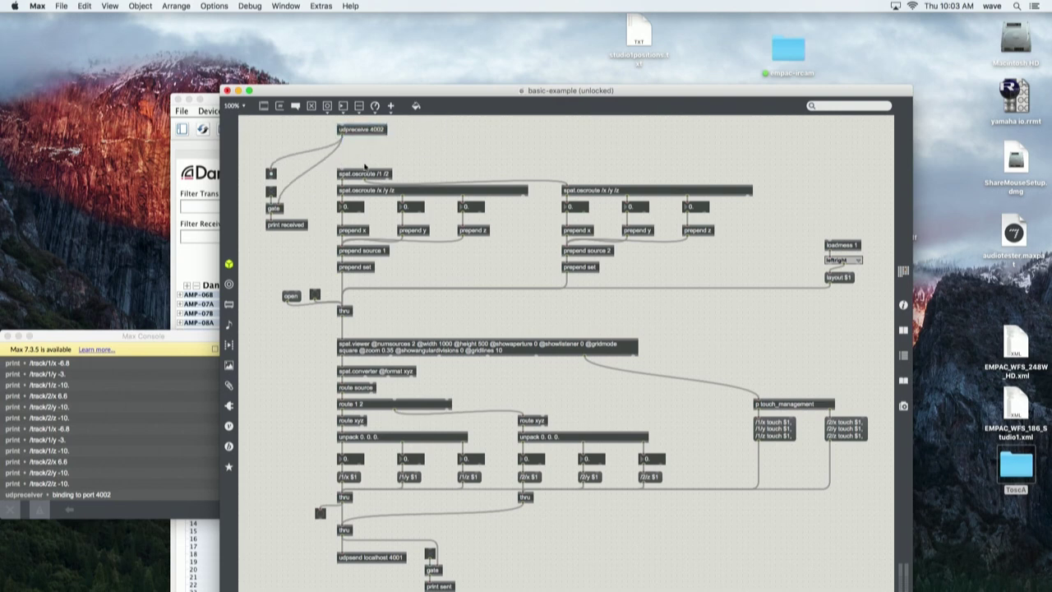
left_click_drag(369, 175, 374, 154)
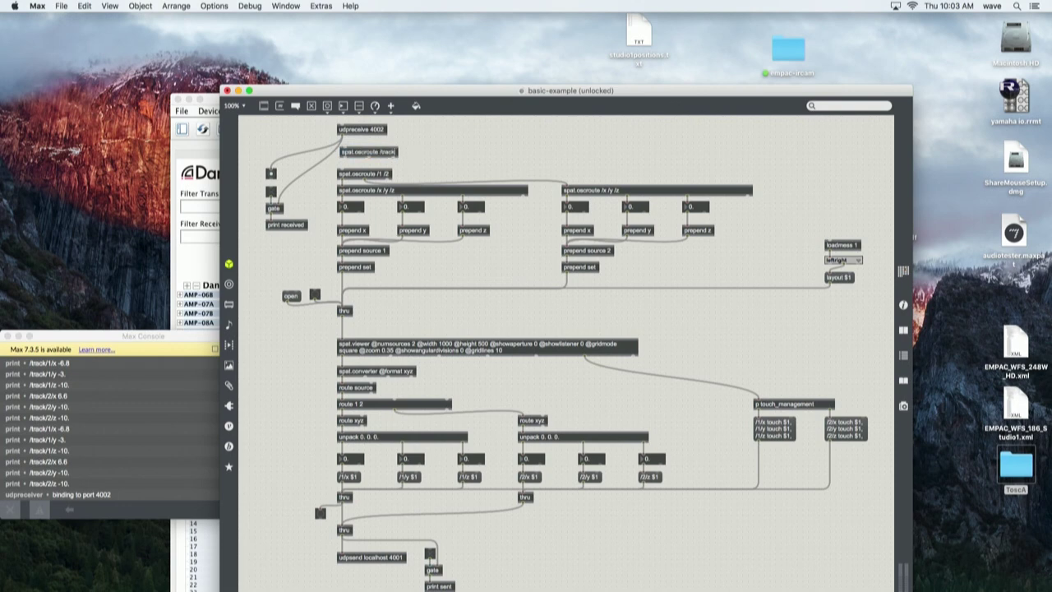
mouse_move(346, 146)
left_mouse_down()
mouse_move(344, 158)
mouse_move(359, 161)
left_mouse_up()
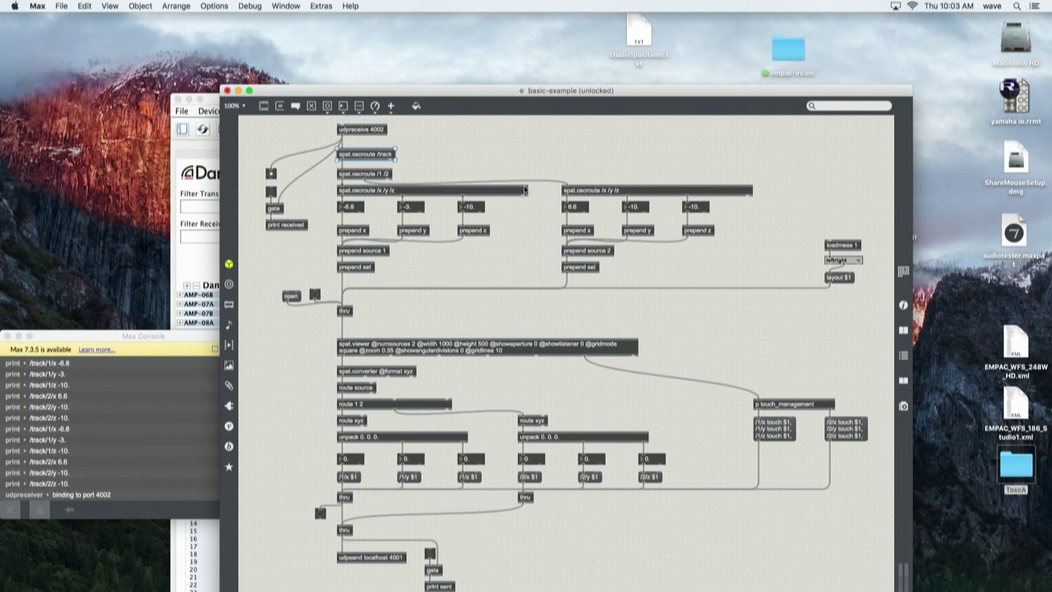
Lock the basic-example patch and open its Viewer to show the two sources
left_click(235, 105)
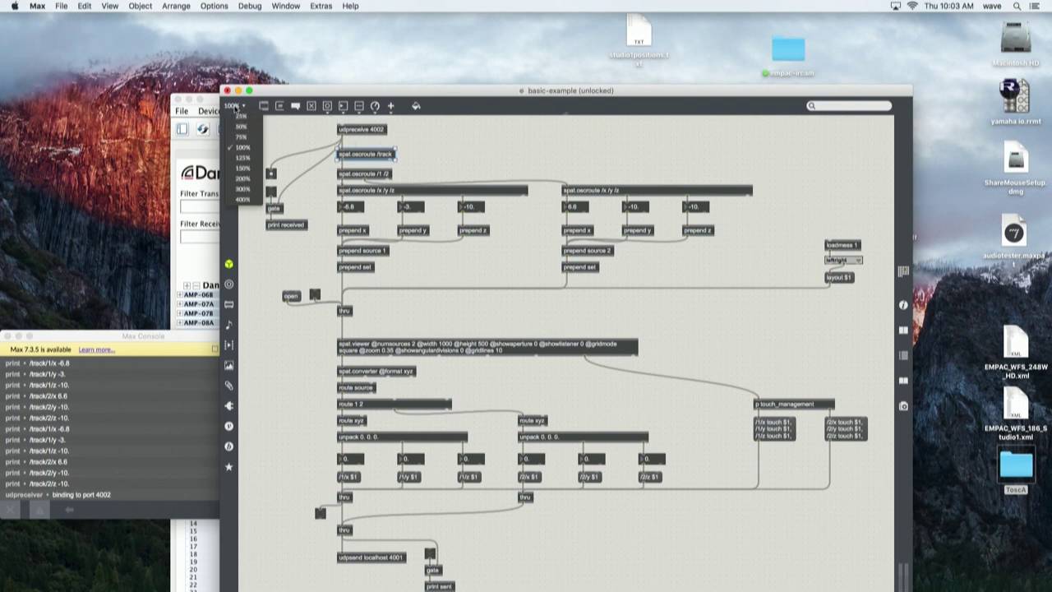
left_click(243, 158)
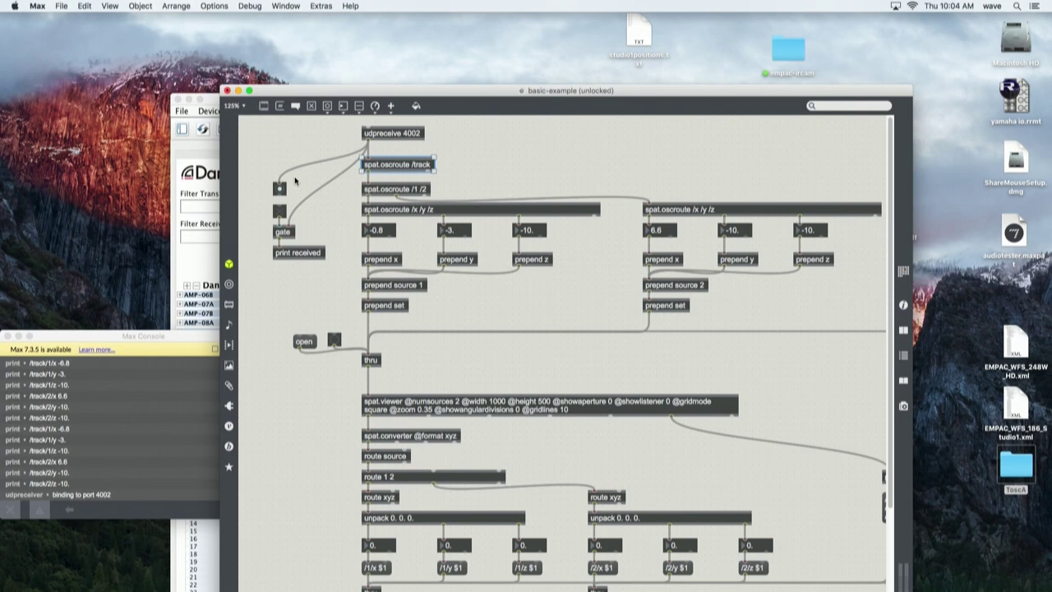
left_click(302, 342)
key("super+e")
left_click(302, 342)
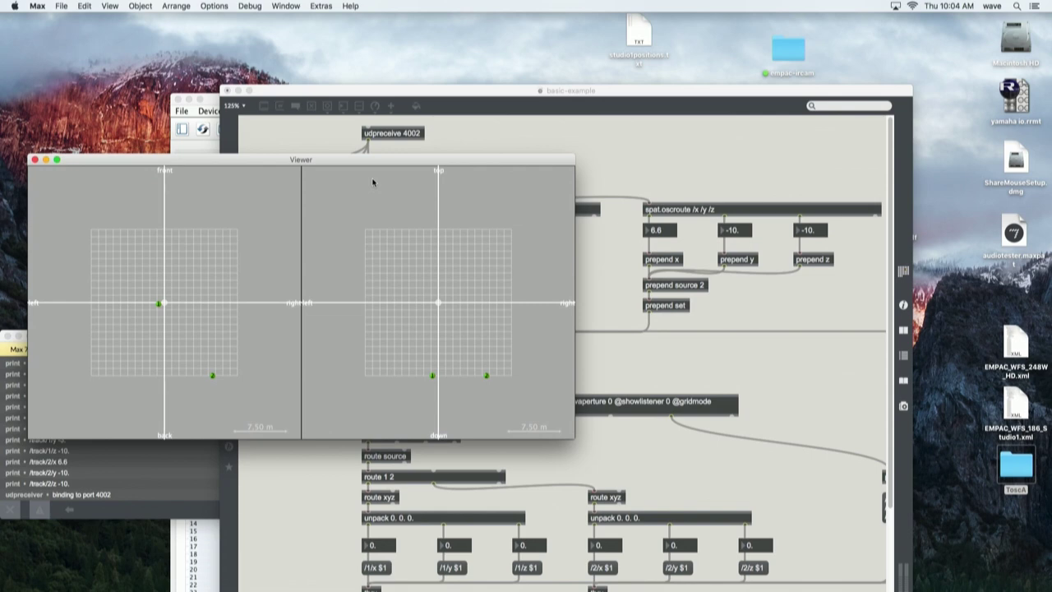
Turn on the gate that prints received OSC messages and bring the Max Console forward
left_click(628, 164)
left_click(279, 212)
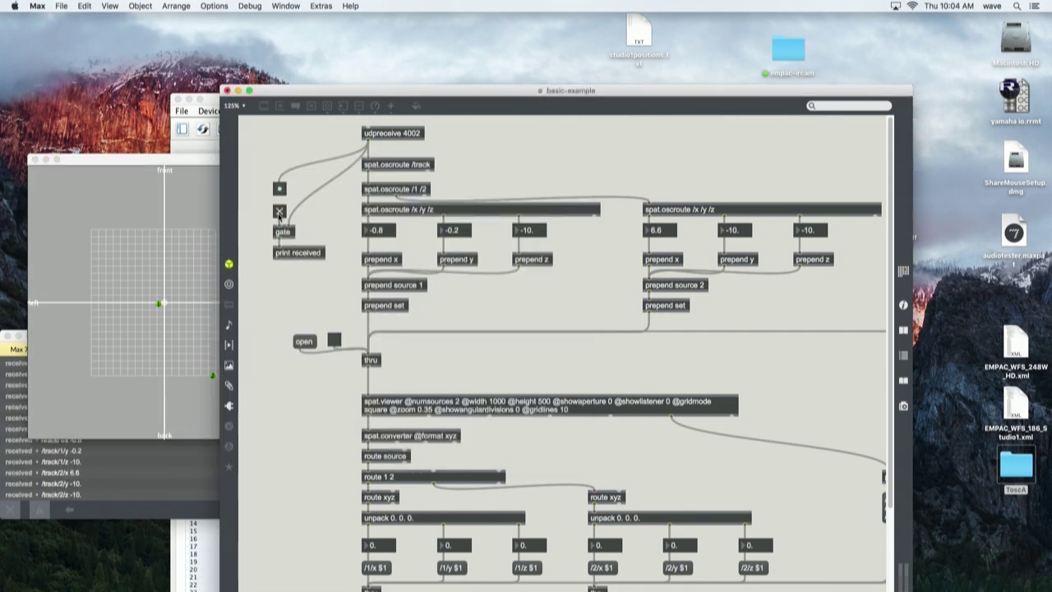
left_click(128, 477)
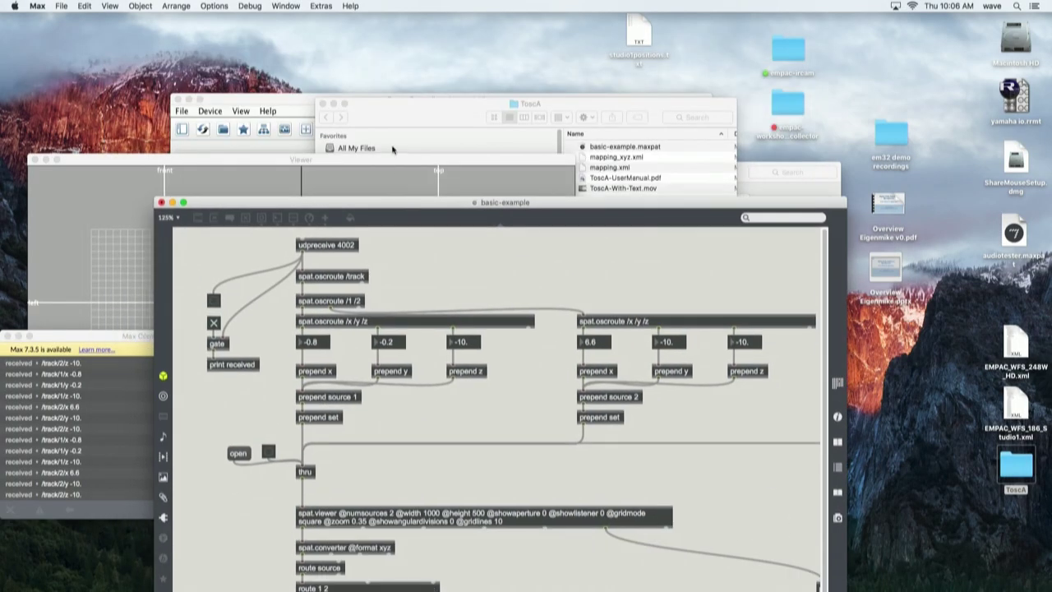
Move the ToscA folder window aside, launch Panoramix and position its control window
left_click(418, 119)
left_click_drag(421, 112, 385, 46)
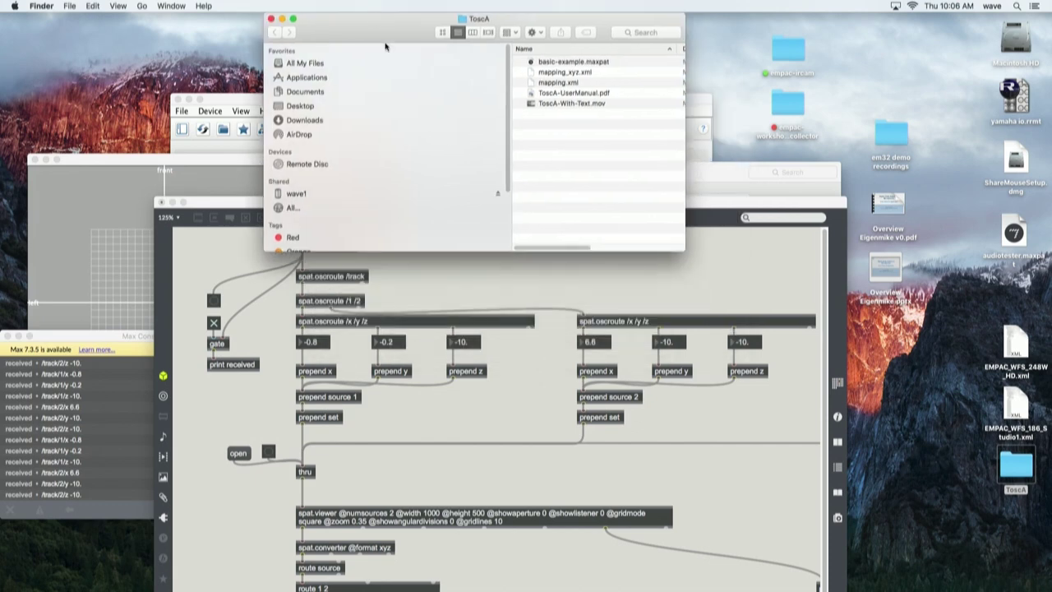
mouse_move(689, 576)
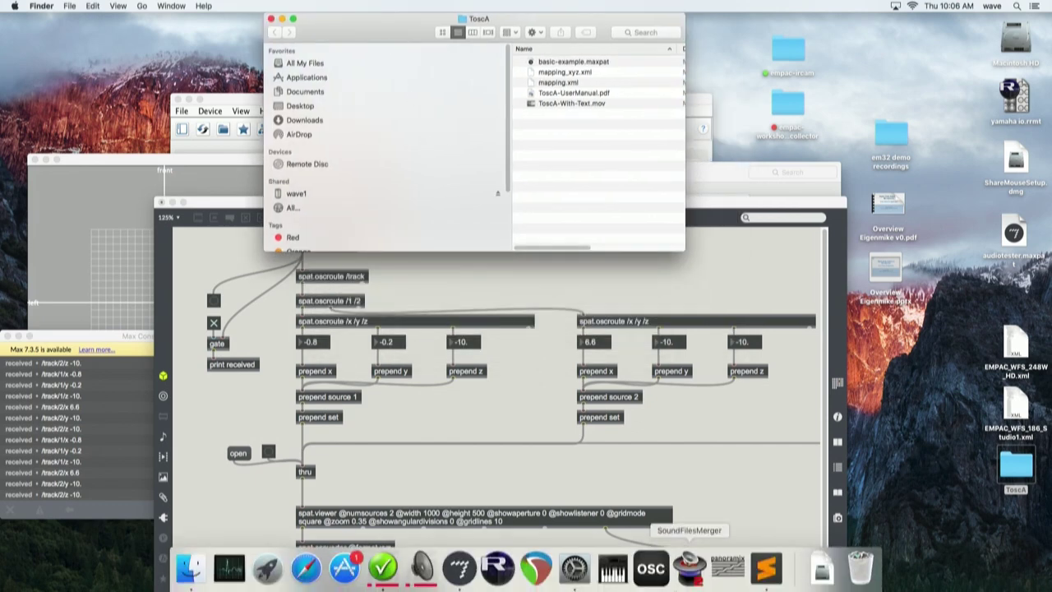
left_click(728, 567)
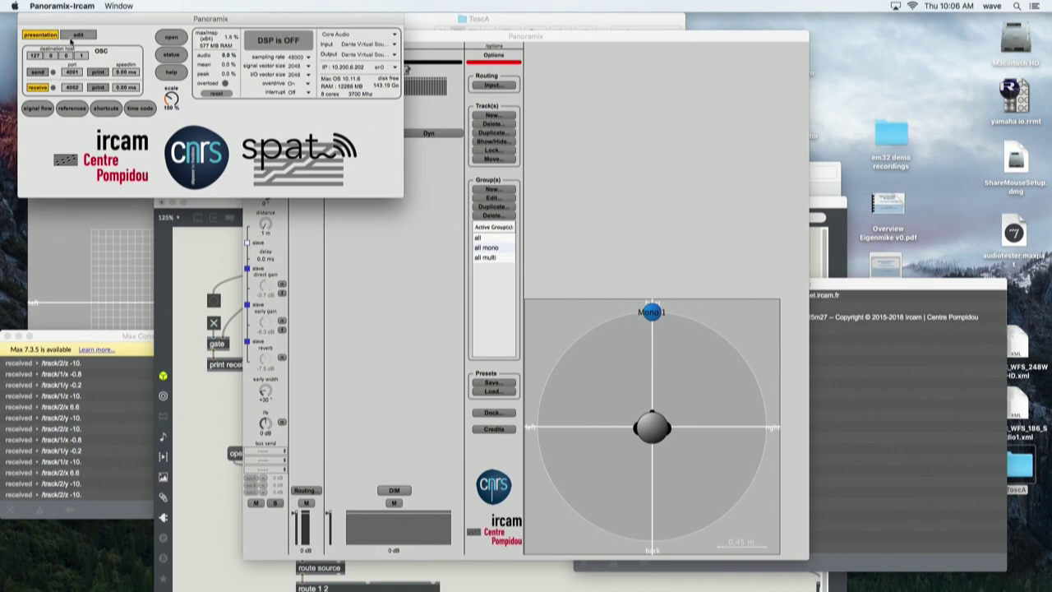
left_click_drag(82, 19, 143, 80)
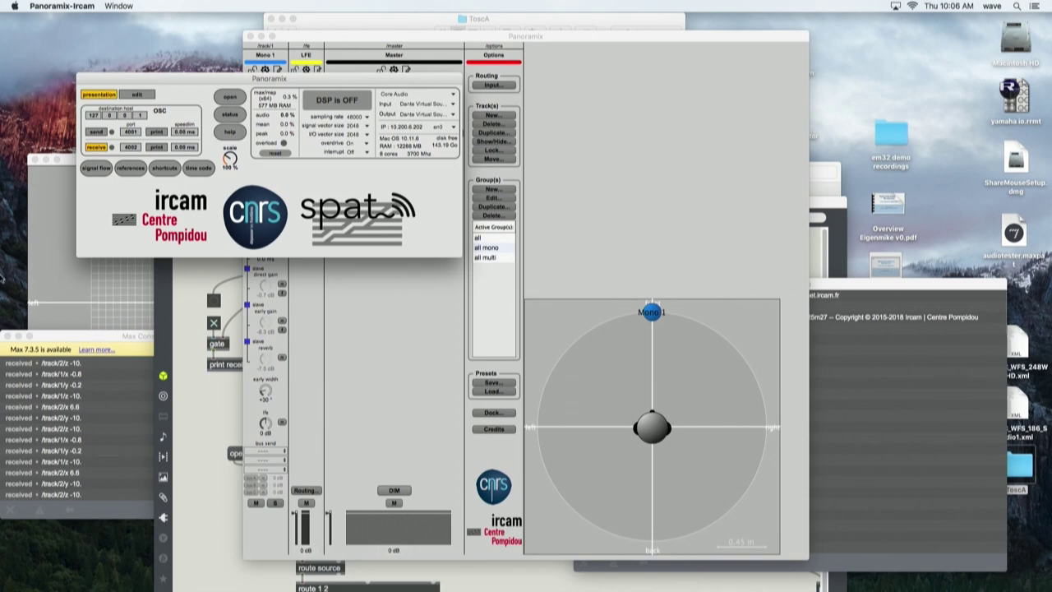
Quit Max with the basic-example patch and restart Panoramix
left_click(207, 302)
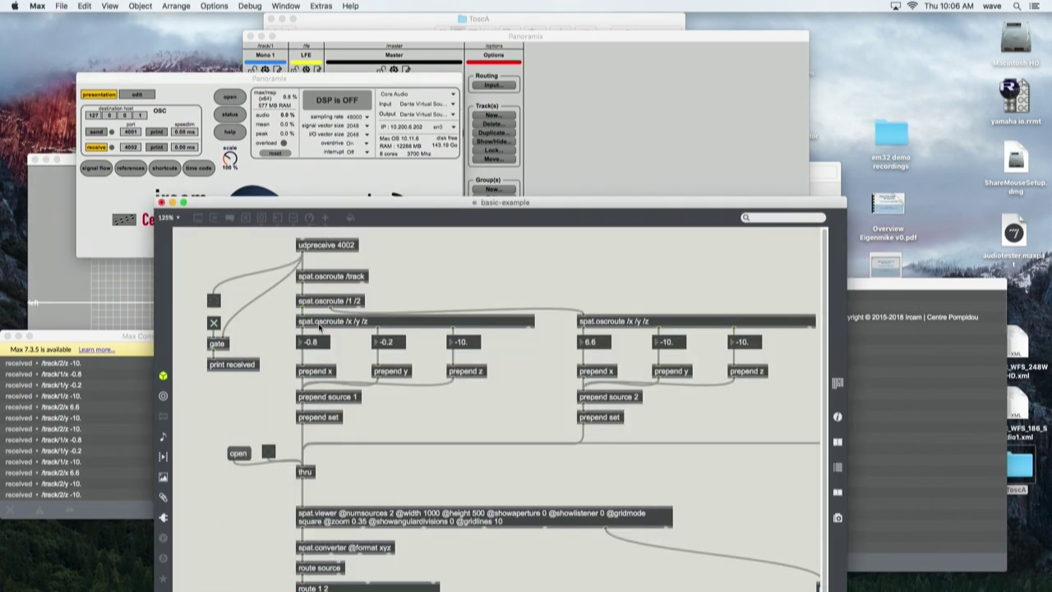
key("super+w")
left_click(465, 265)
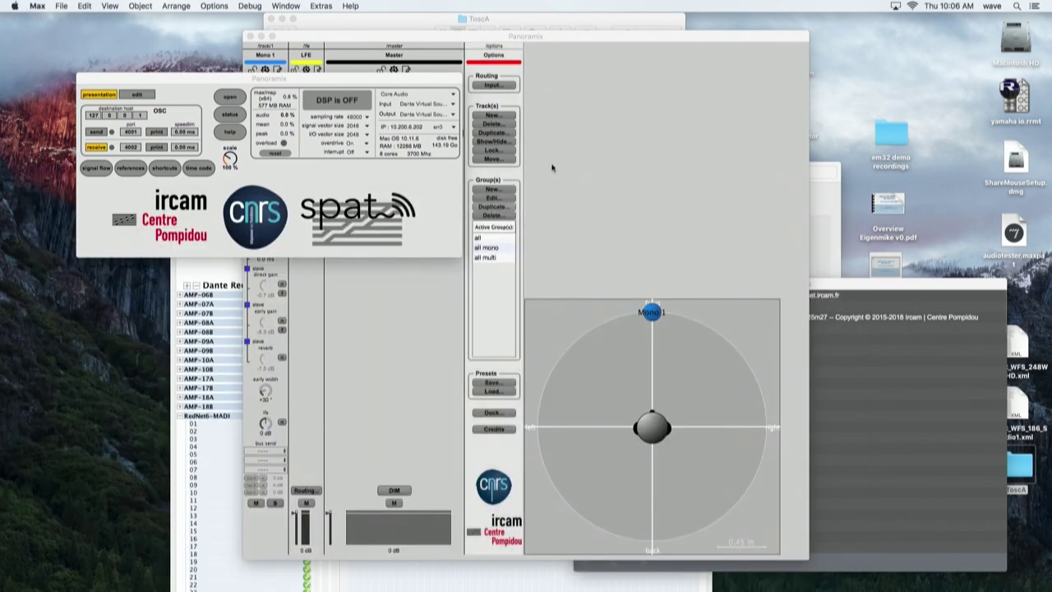
left_click(576, 154)
key("super+q")
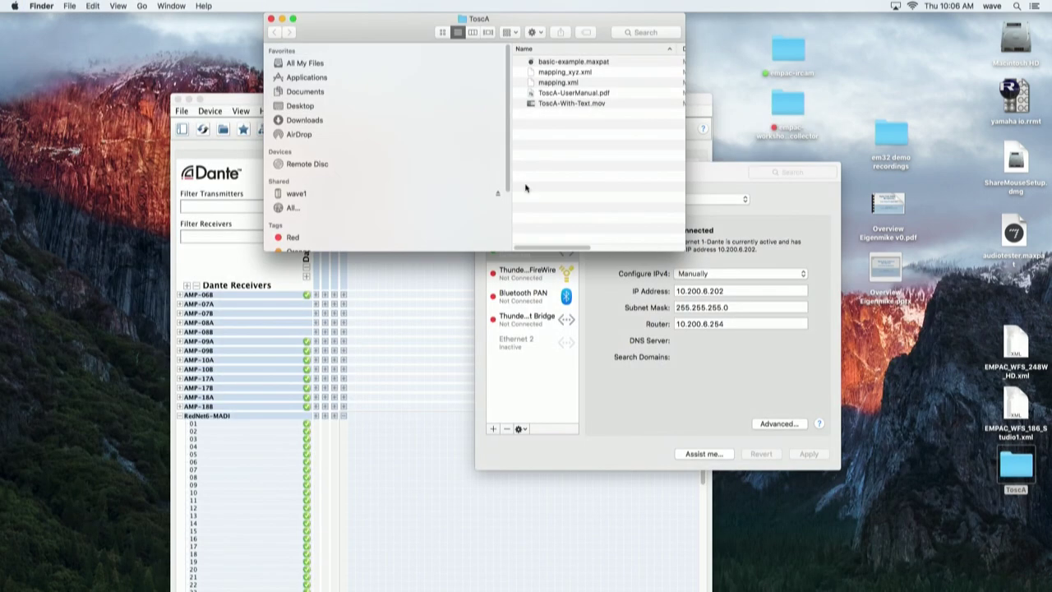
left_click(638, 388)
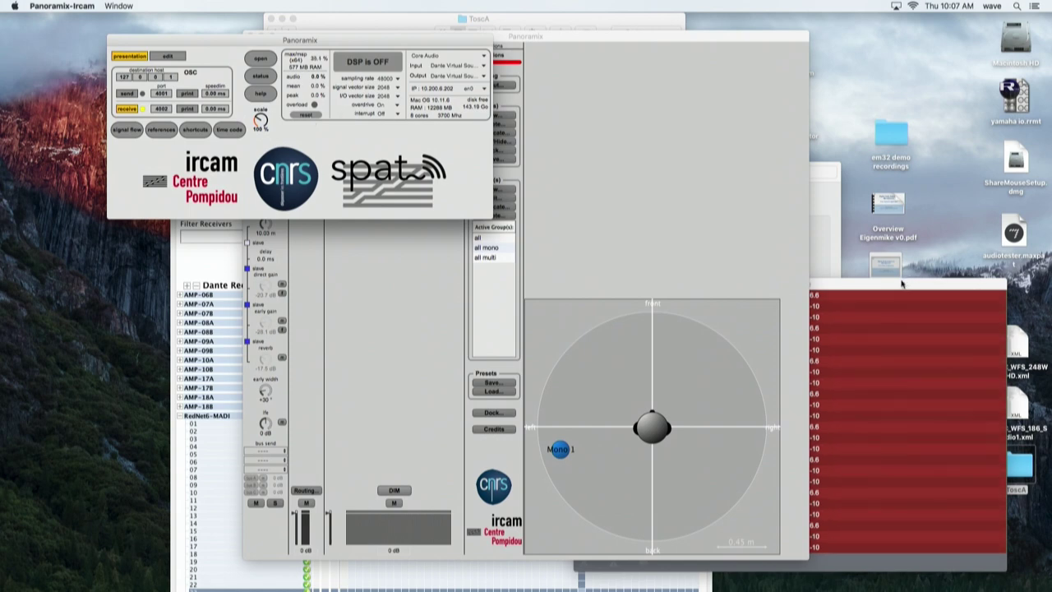
Bring the Panoramix mixer forward and move it beside the control window, leaving the new-track dialog dismissed
key("super+m")
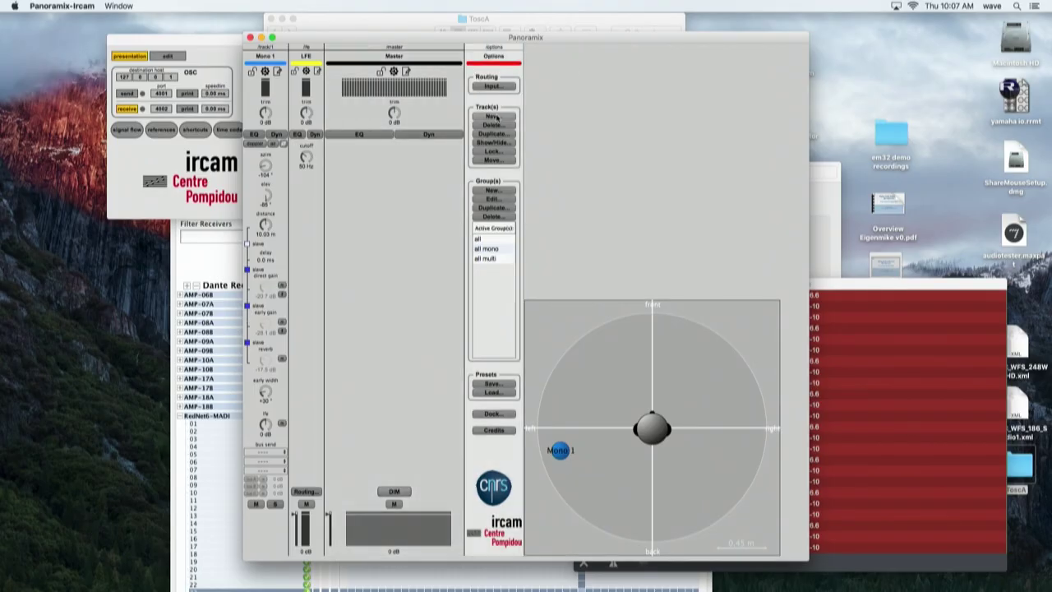
left_click(496, 118)
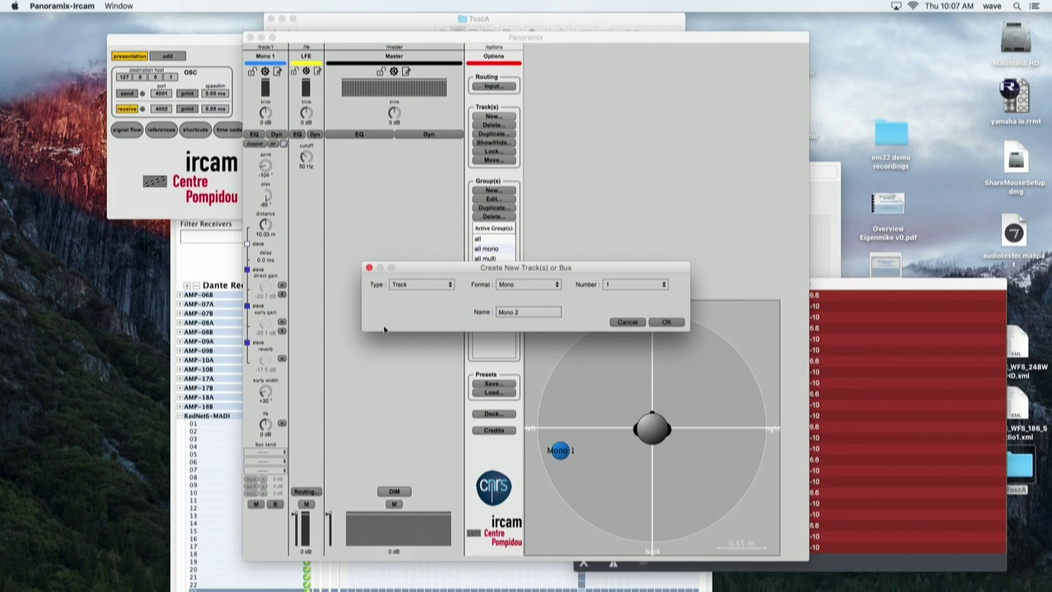
left_click(368, 268)
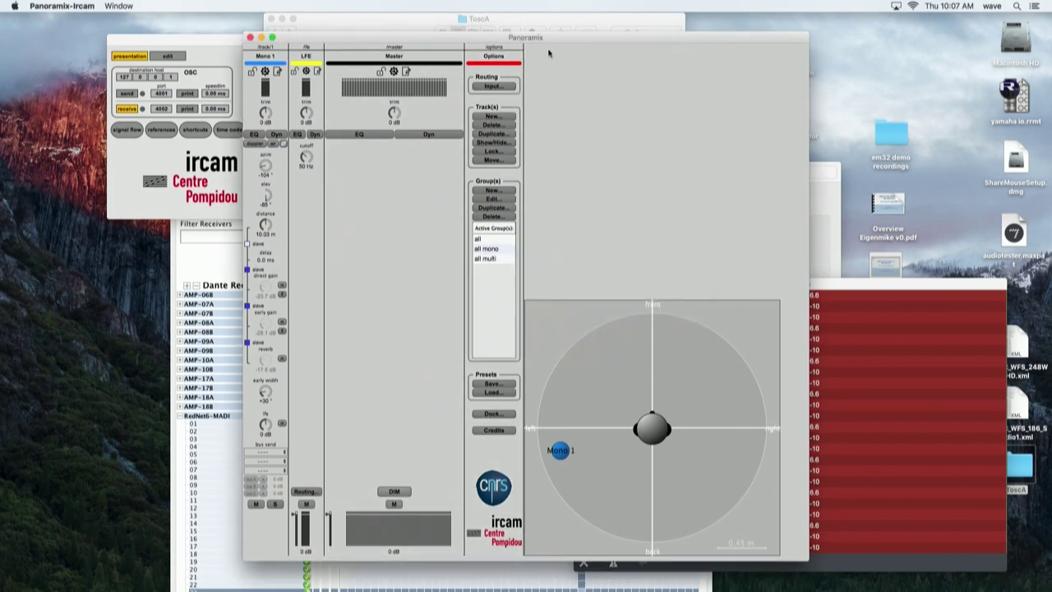
left_click_drag(563, 34, 762, 52)
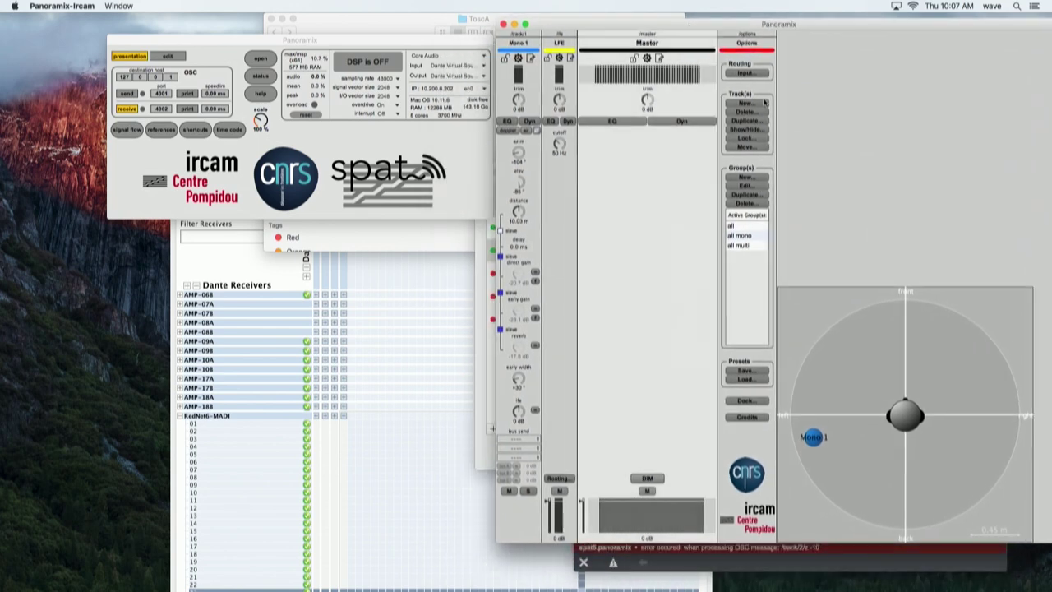
Examine the Multichannel, EigenMike and Tree formats and their channel options for a new track
left_click(749, 106)
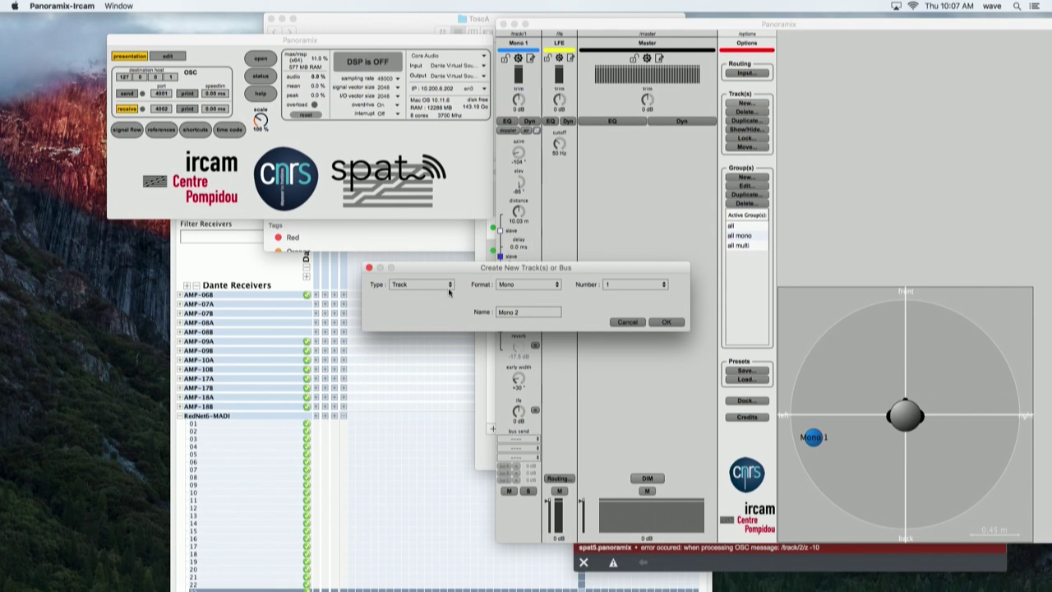
left_click(516, 290)
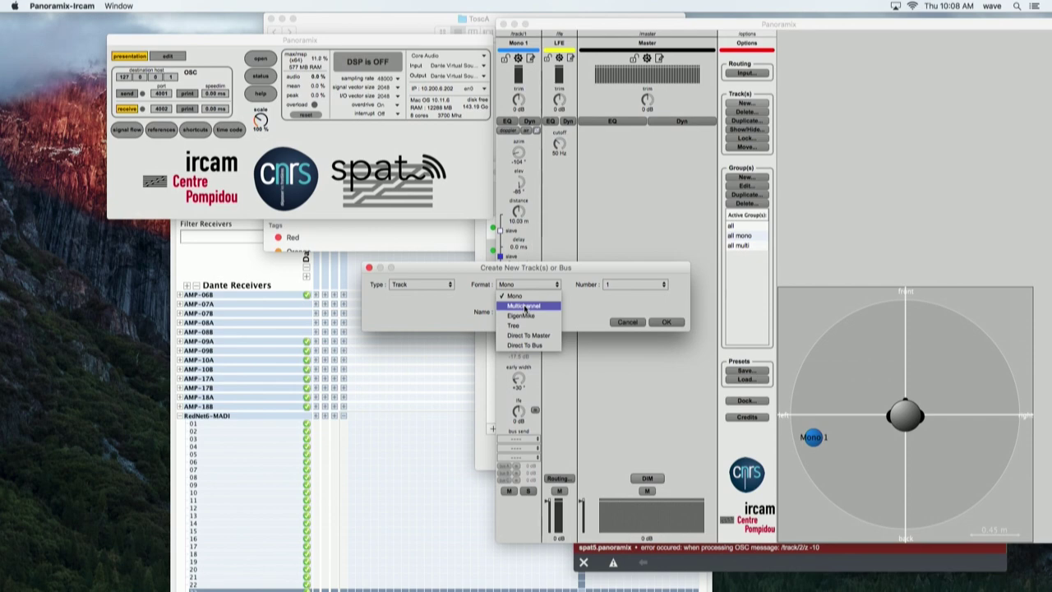
left_click(537, 308)
left_click(528, 300)
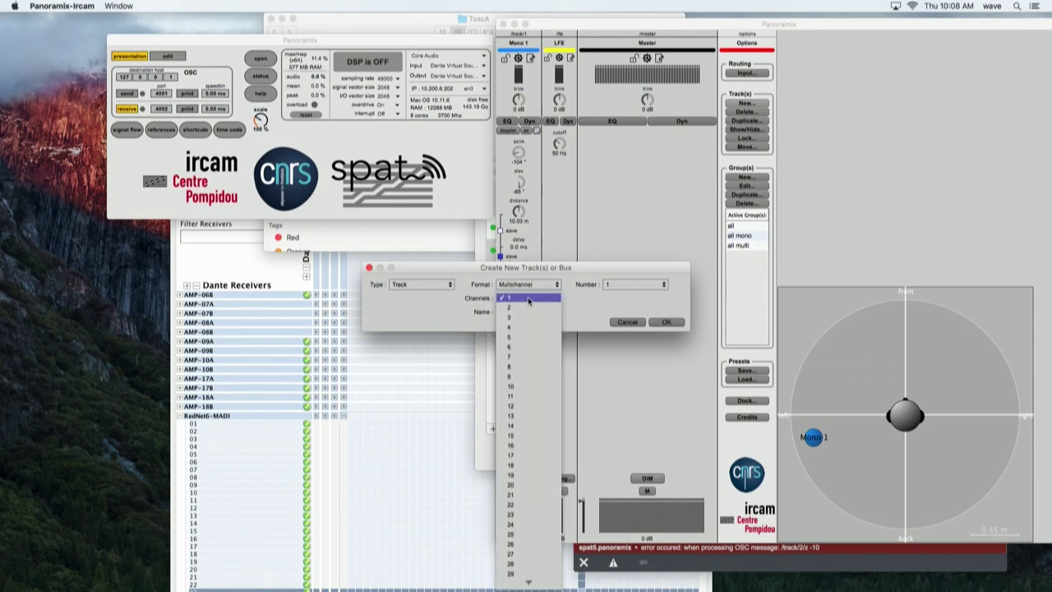
left_click(531, 284)
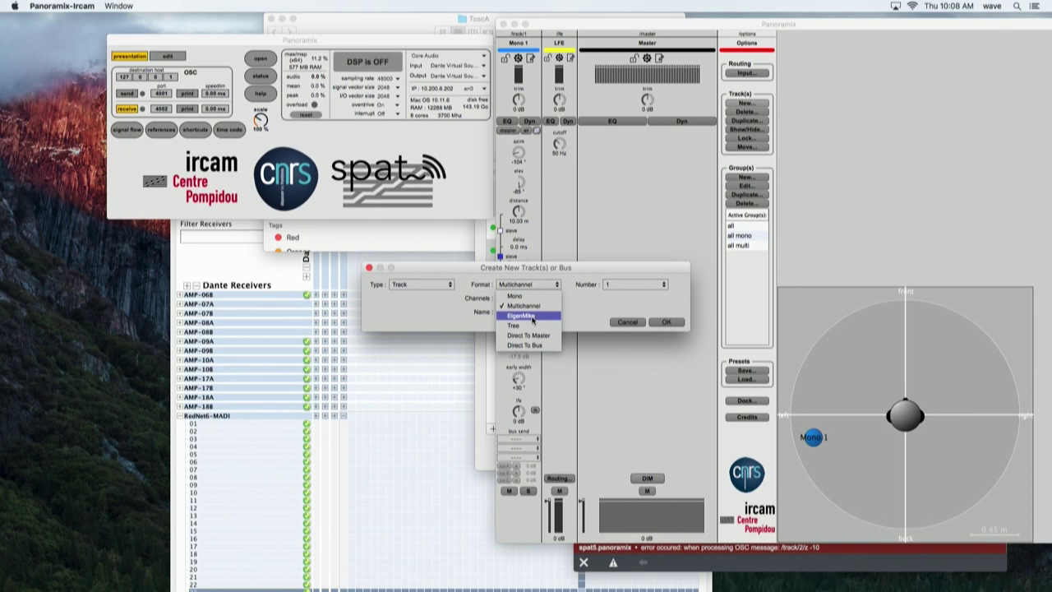
left_click(531, 317)
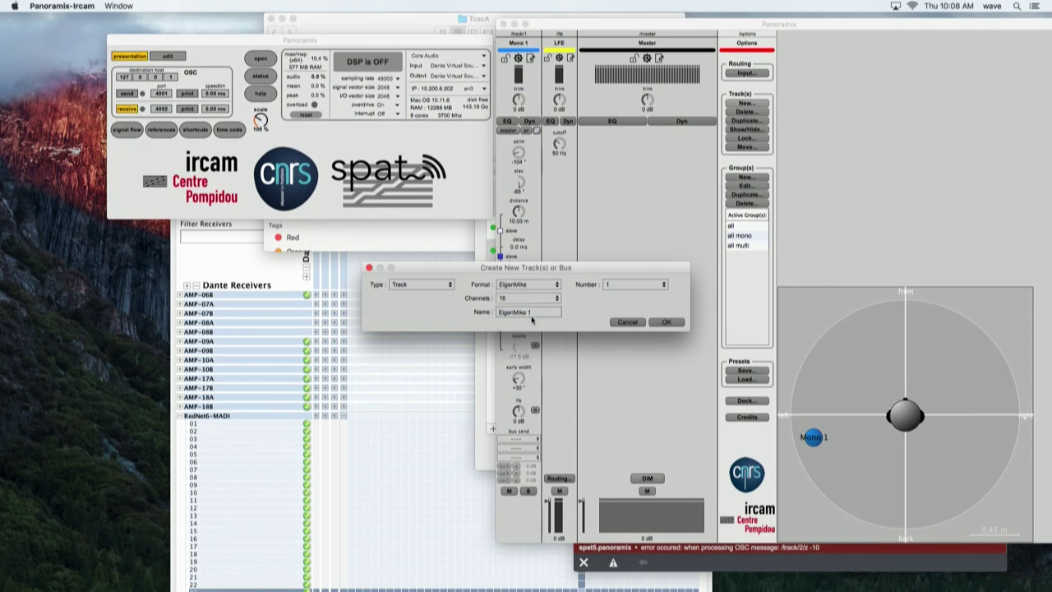
left_click(545, 301)
left_click(534, 320)
left_click(549, 285)
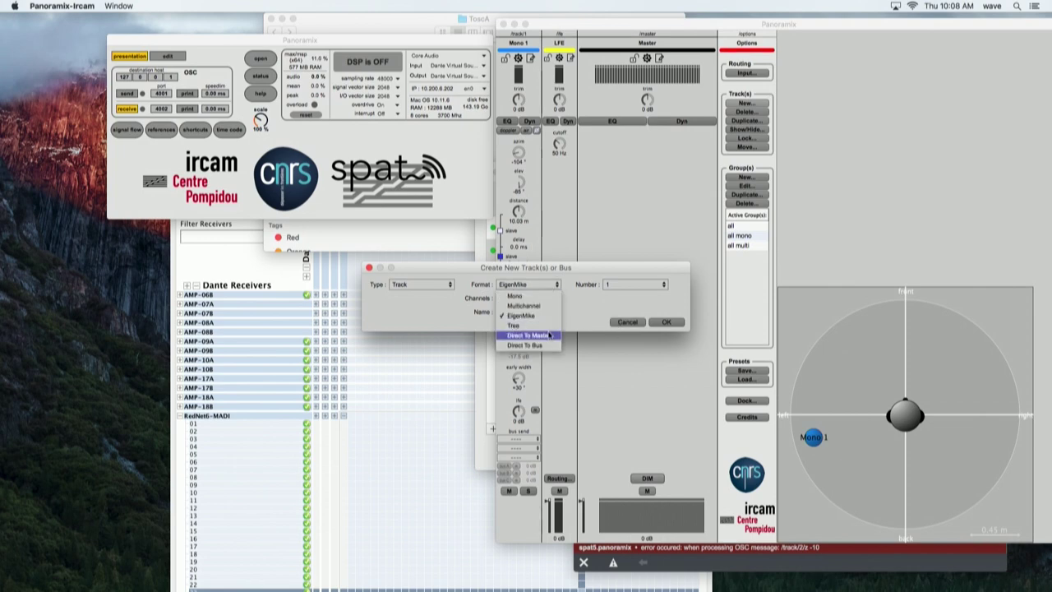
left_click(548, 322)
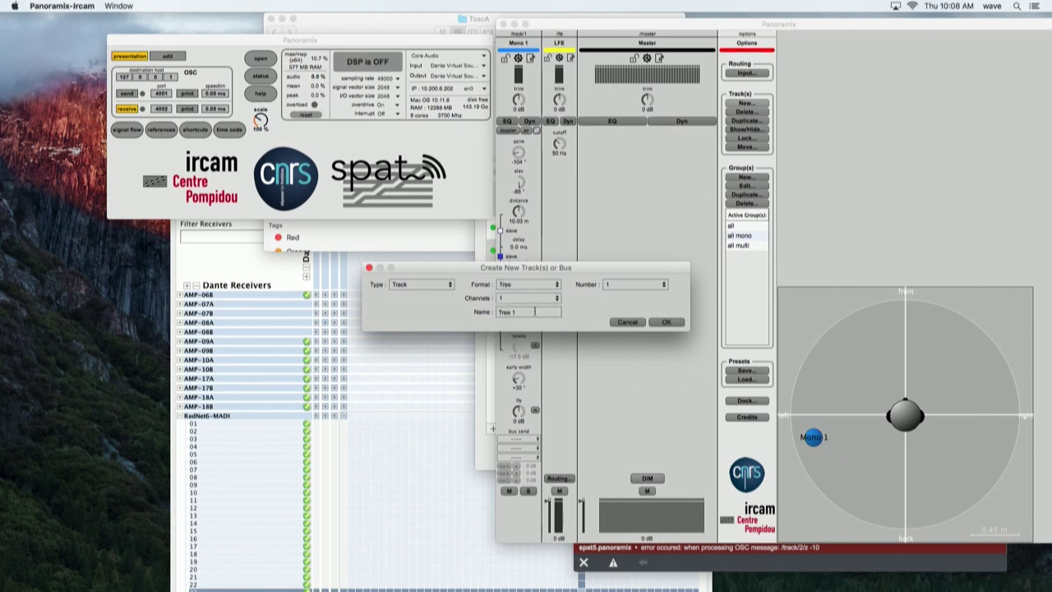
Set the new track's format back to Mono and create one track named Mono 2
left_click(546, 285)
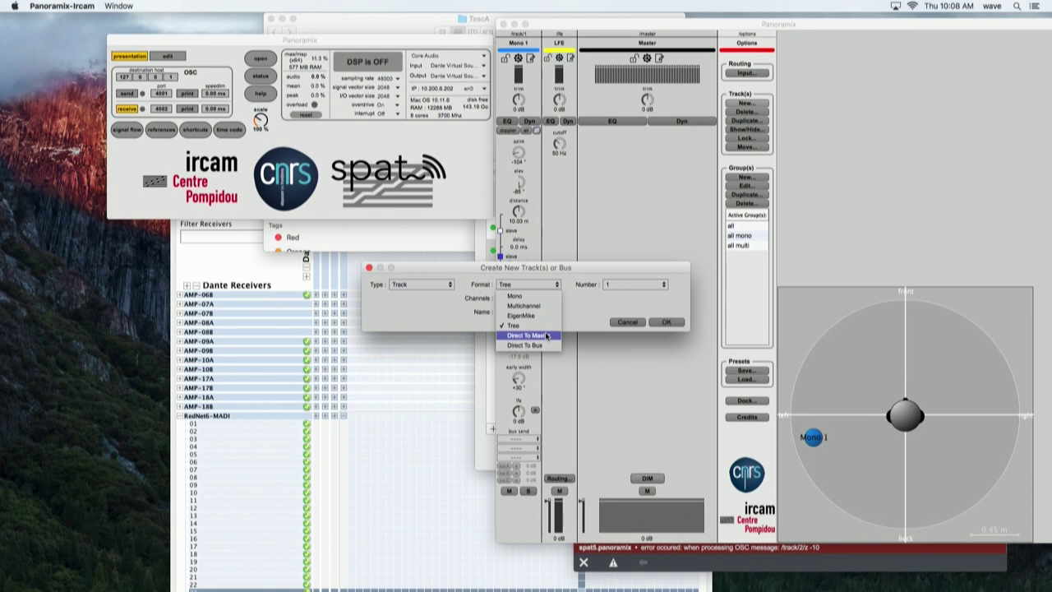
left_click(516, 285)
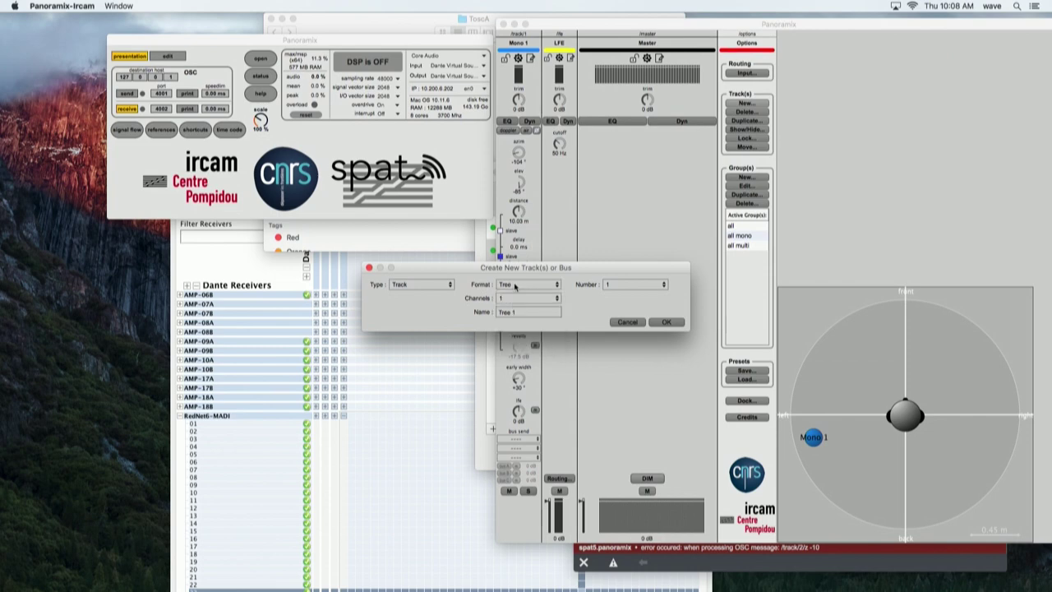
left_click(524, 284)
left_click(514, 287)
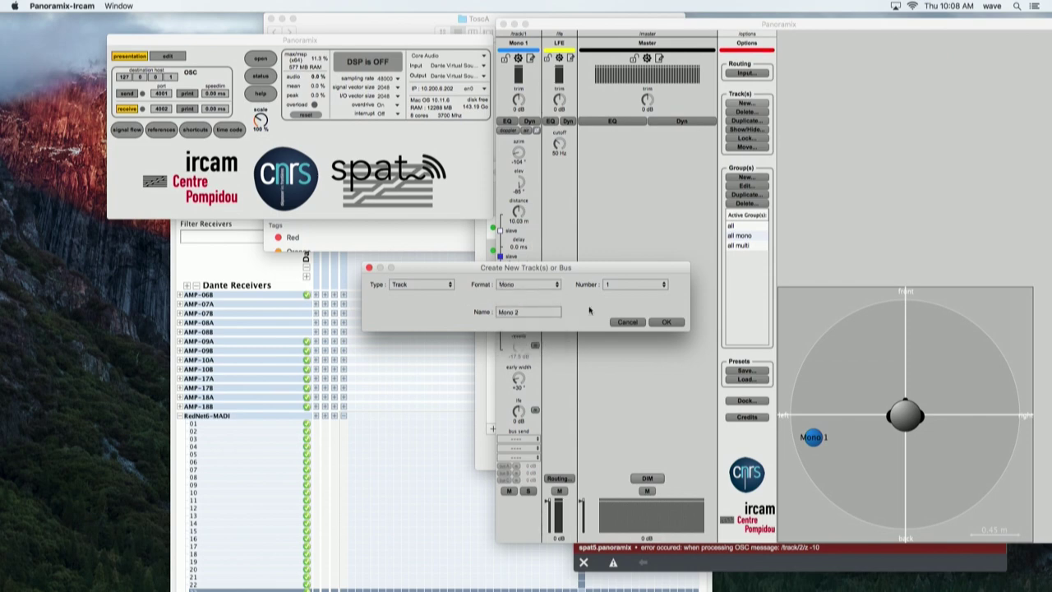
left_click(667, 323)
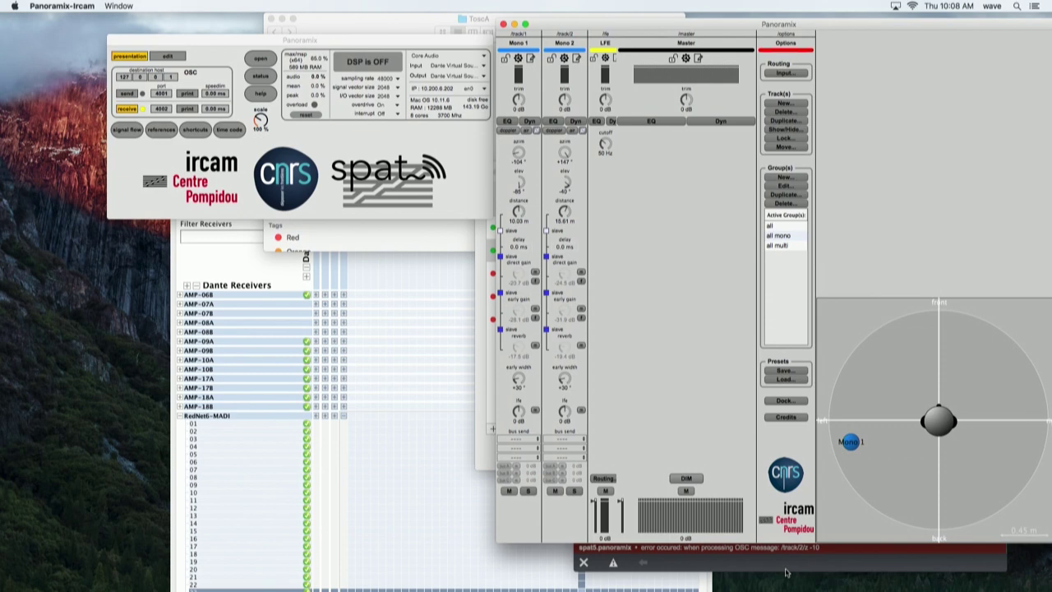
Clear the Max Console's messages and arrange the mixer so both mono sources show in the spatial view
key("super+shift+m")
left_click(583, 563)
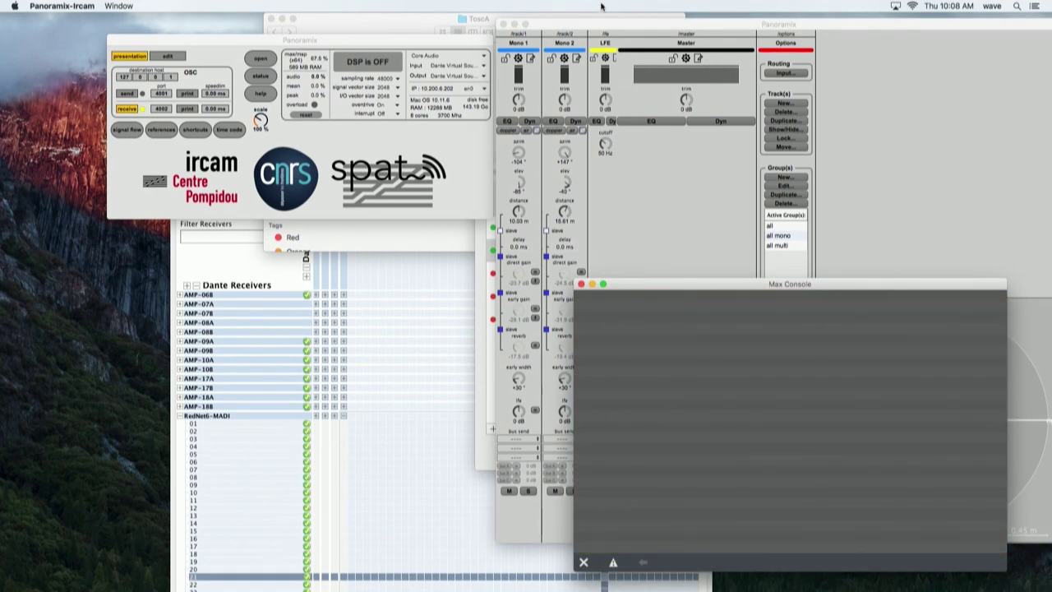
left_click_drag(603, 27, 536, 20)
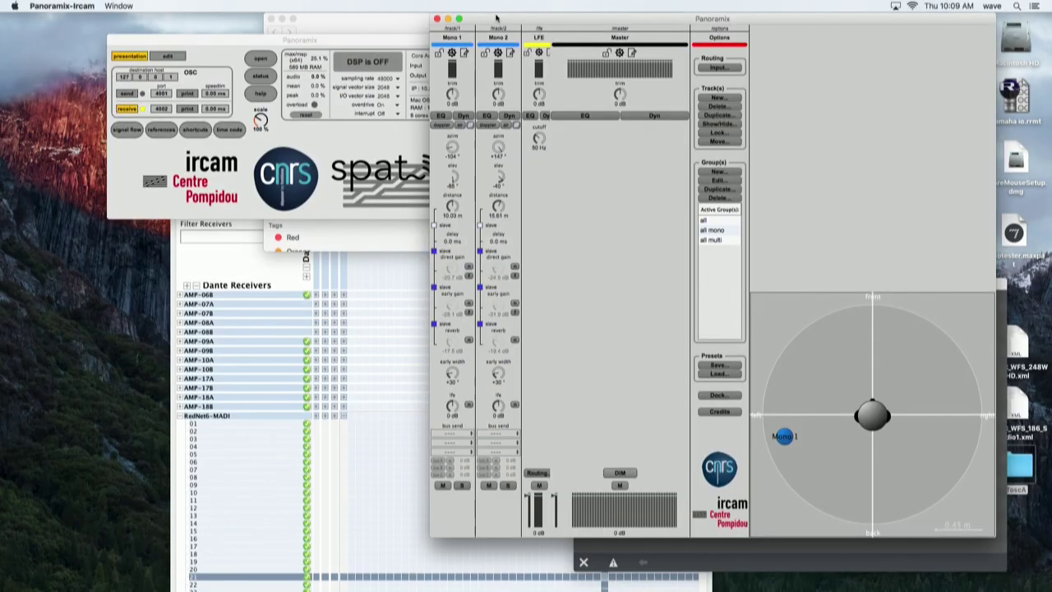
left_click_drag(496, 17, 162, 32)
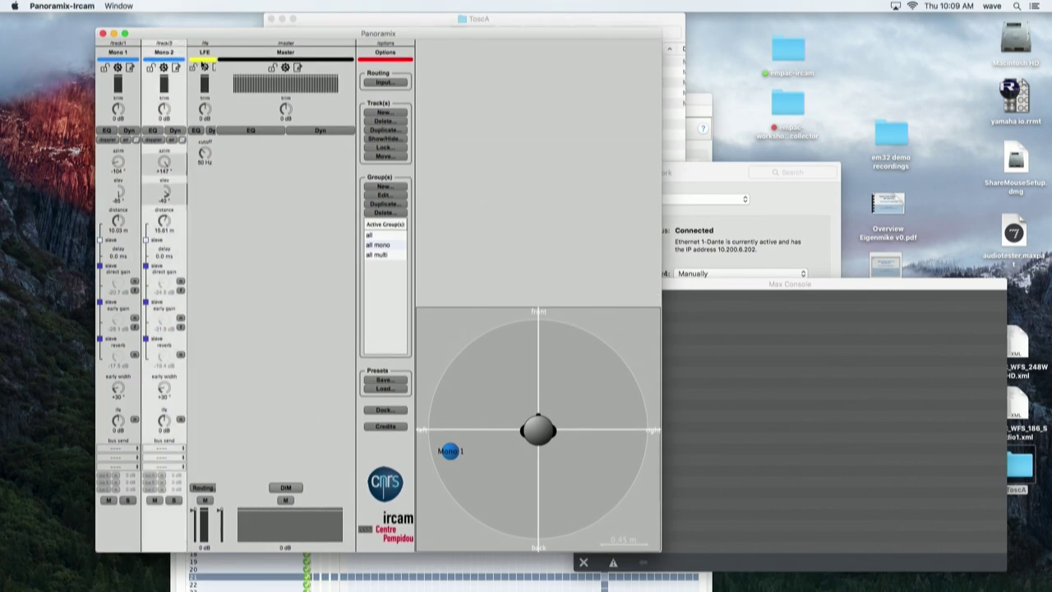
scroll(482, 444, "down", 3)
scroll(482, 446, "down", 2)
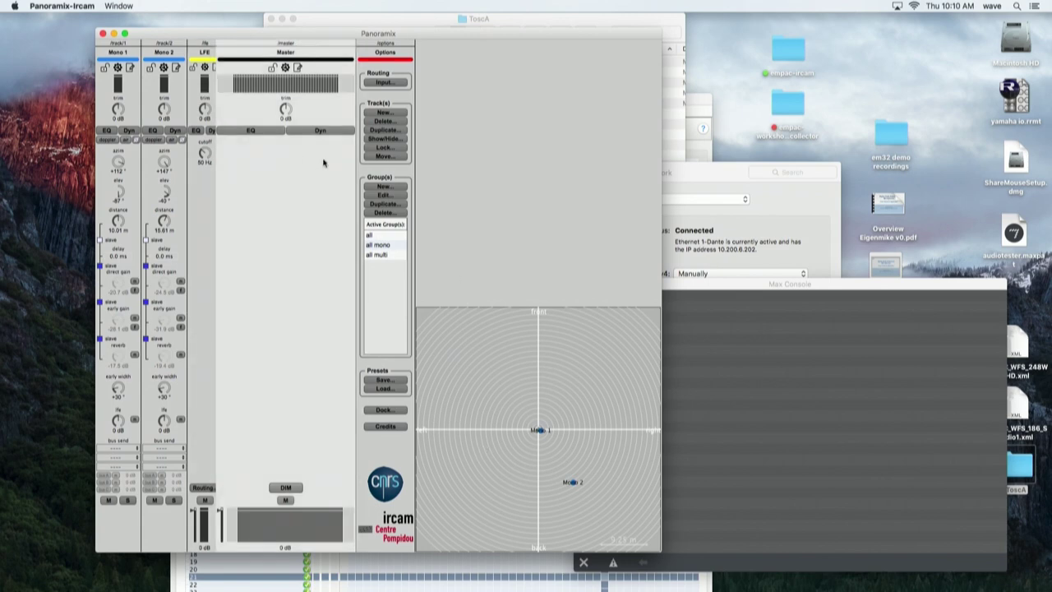
Start creating a new bus and review the available bus formats, keeping HOA
left_click(385, 112)
left_click(422, 284)
left_click(419, 307)
left_click(527, 284)
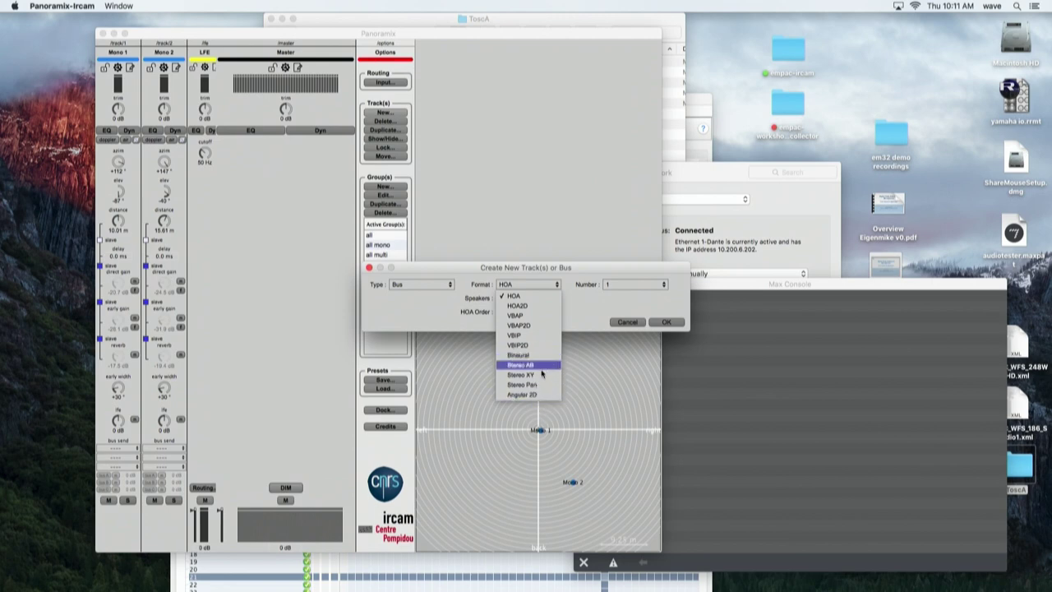
left_click(577, 317)
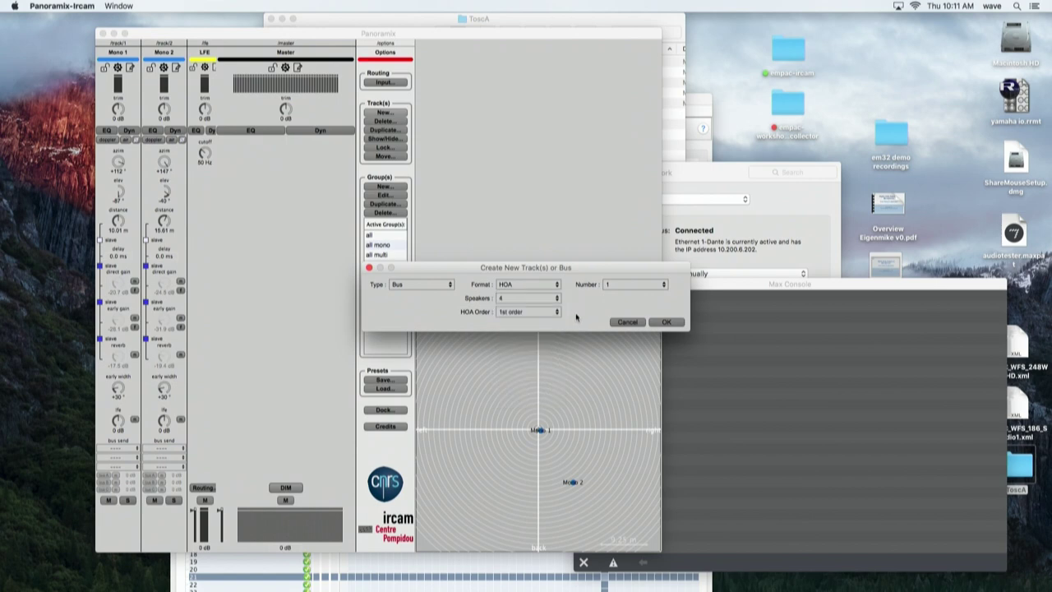
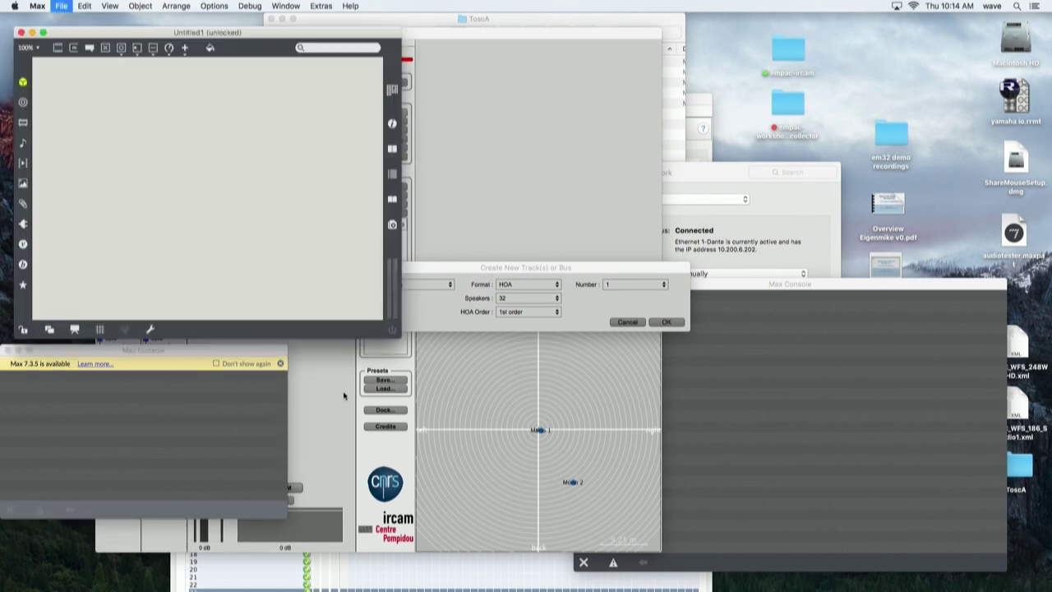
In Max, open the help patch of a new spat5.panoramix~ object and discard the untitled patch without saving
type("n")
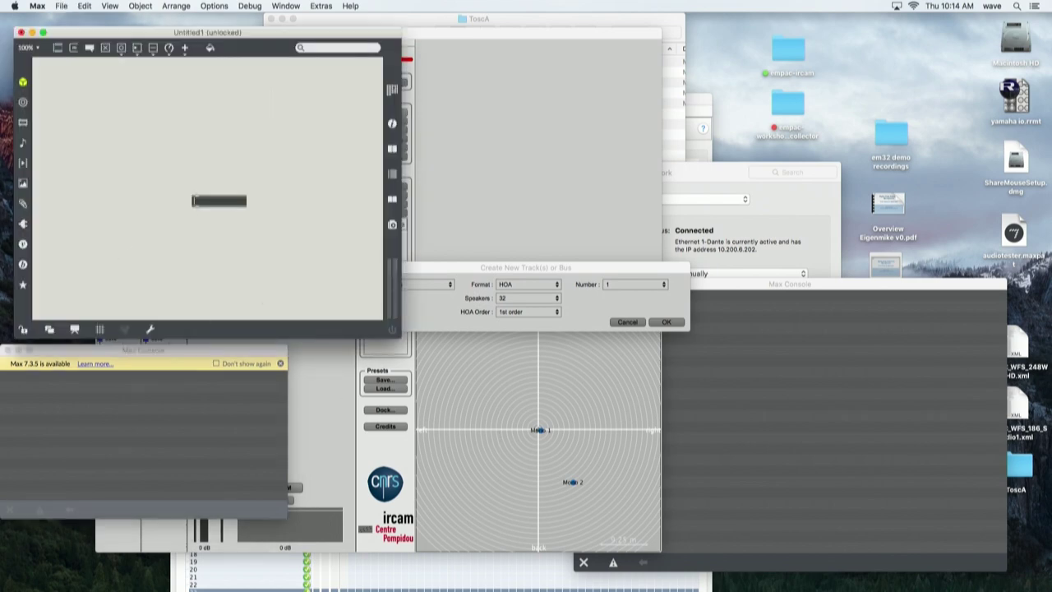
type("spat5.panoramix~")
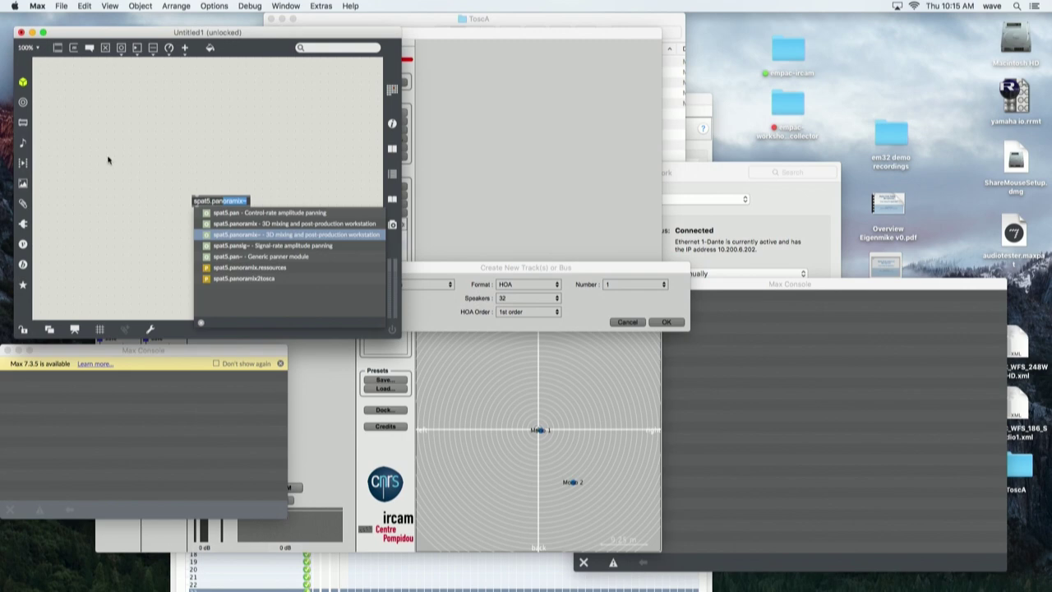
key("Return")
left_click(208, 203, "alt")
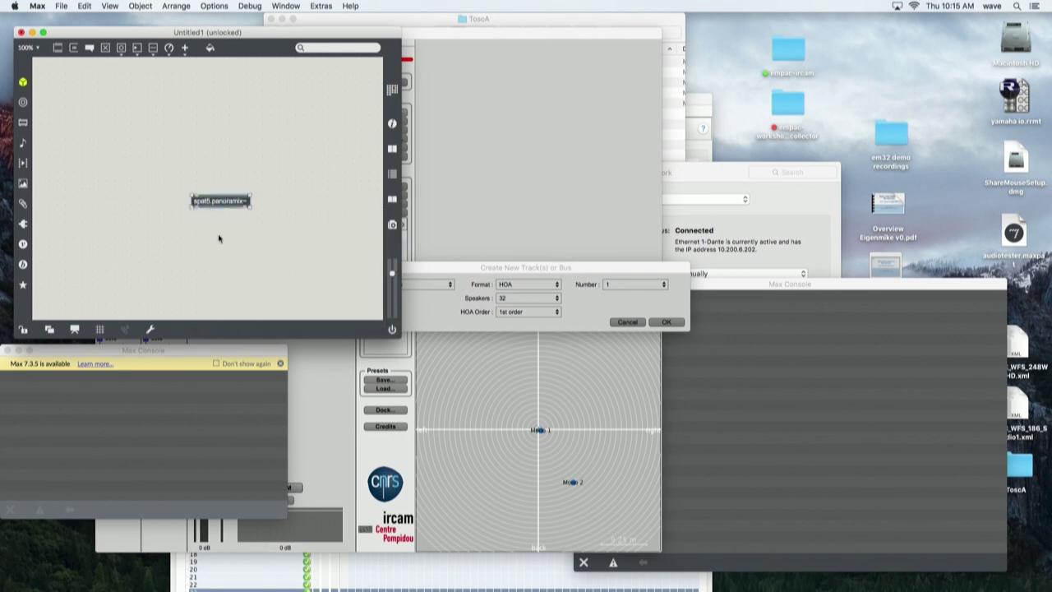
left_click(22, 32)
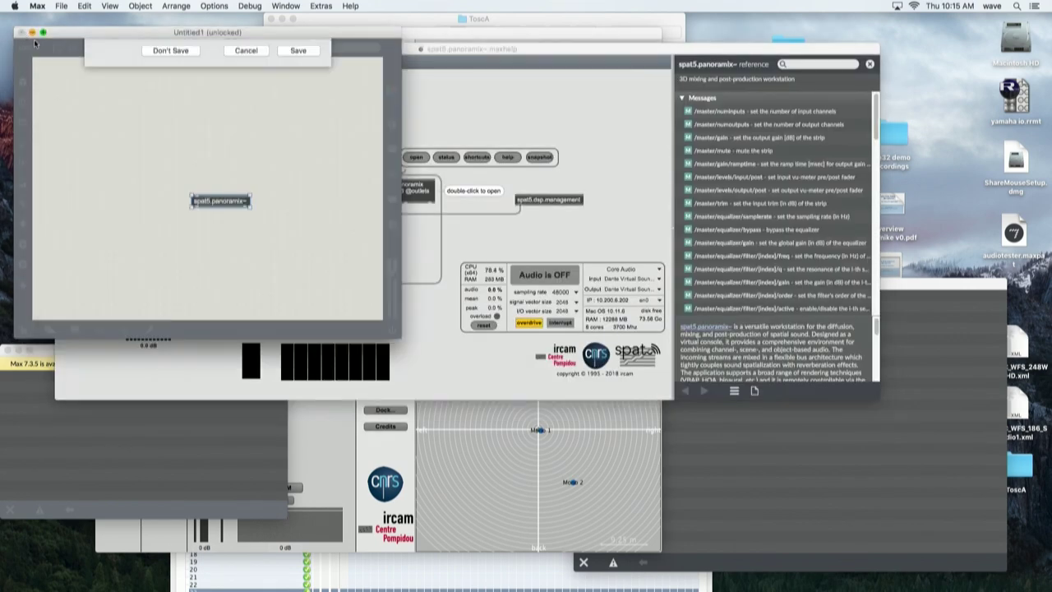
left_click(167, 94)
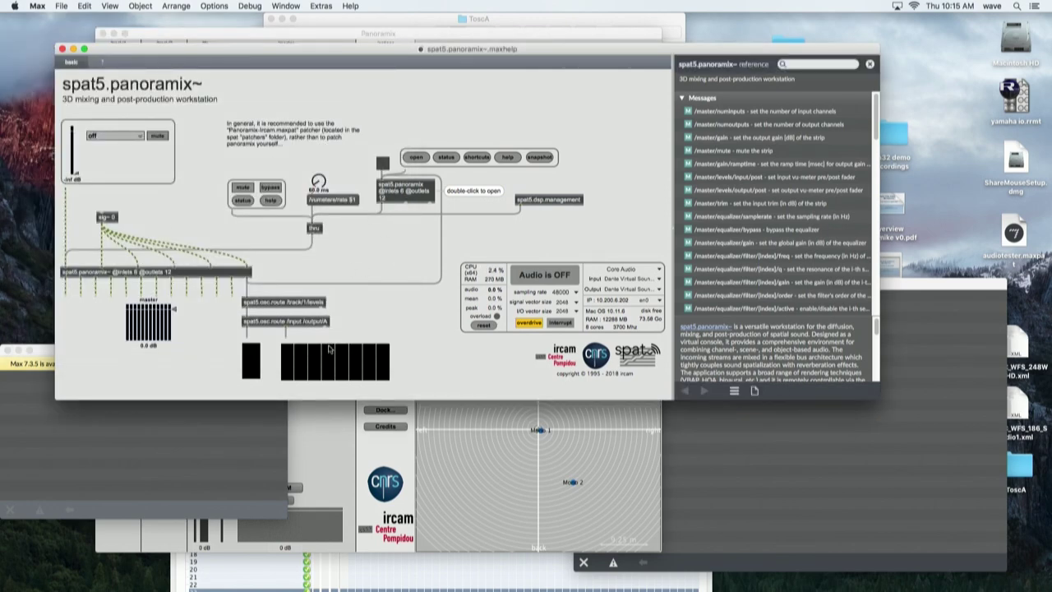
Open the mixer from the help patch's spat5.panoramix object and review the formats available for a new track
left_click_drag(290, 43, 353, 81)
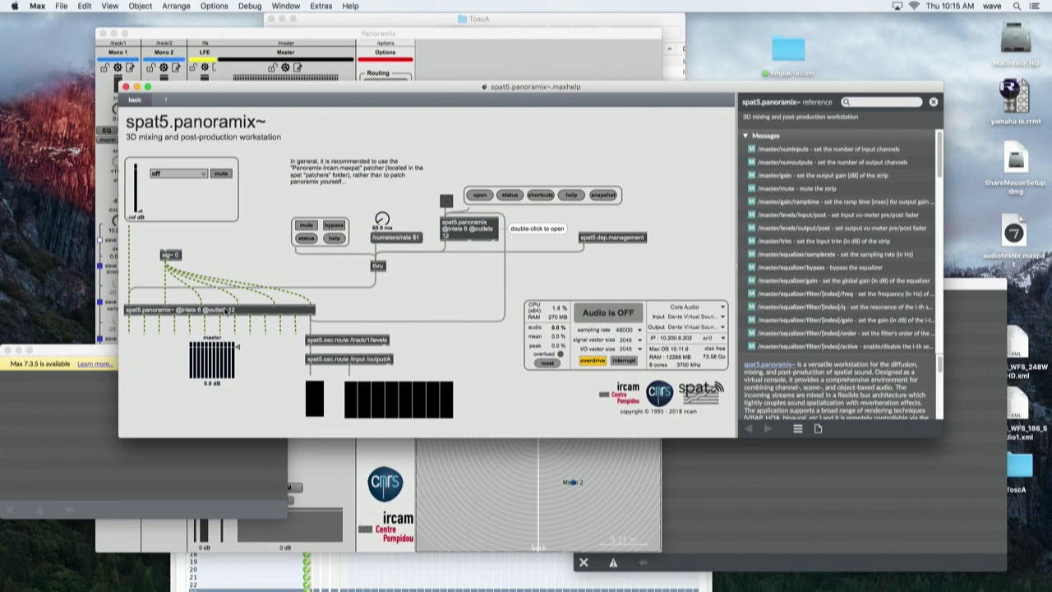
double_click(469, 232)
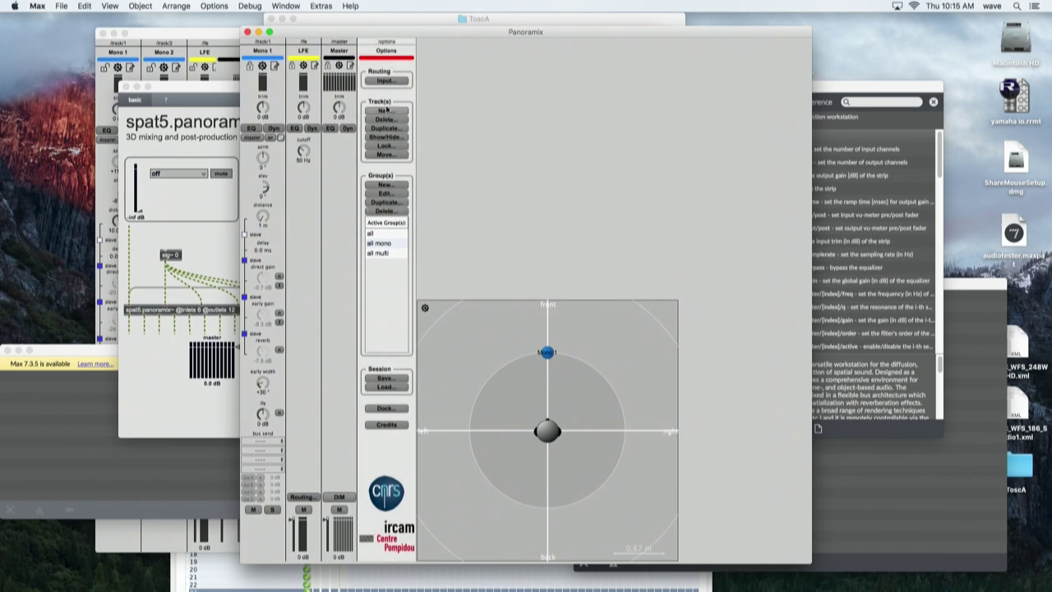
left_click(387, 111)
left_click(521, 284)
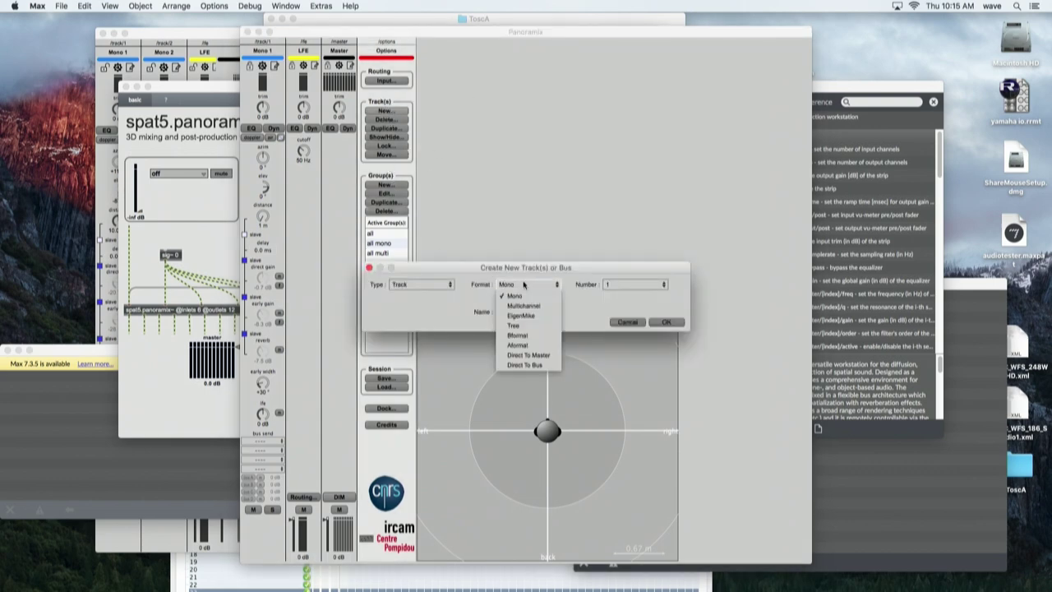
Change the new item's type to Bus and review the formats offered for it
left_click(423, 283)
left_click(425, 294)
left_click(424, 286)
left_click(426, 306)
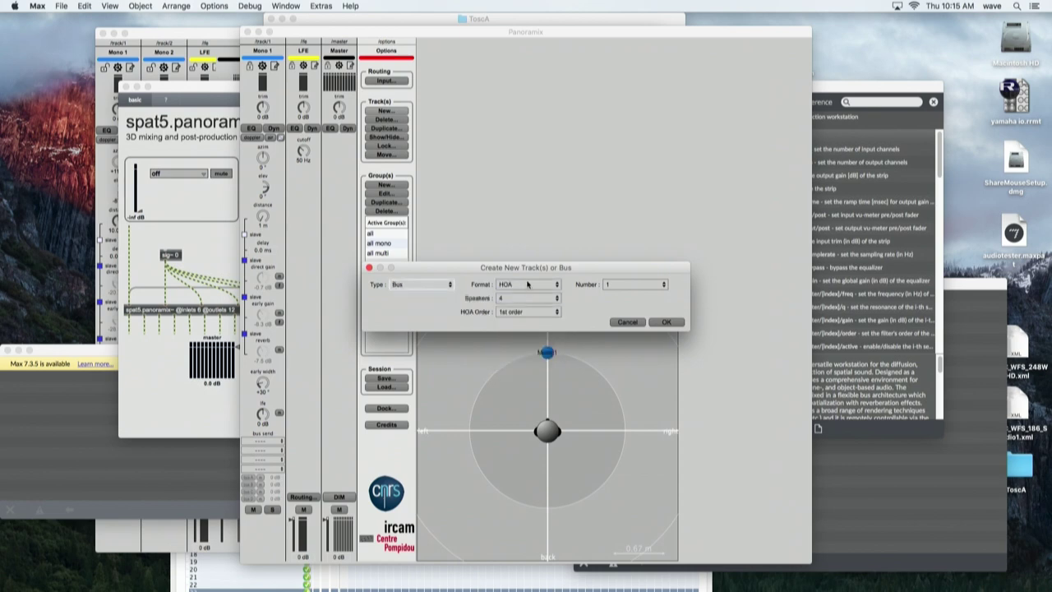
left_click(527, 285)
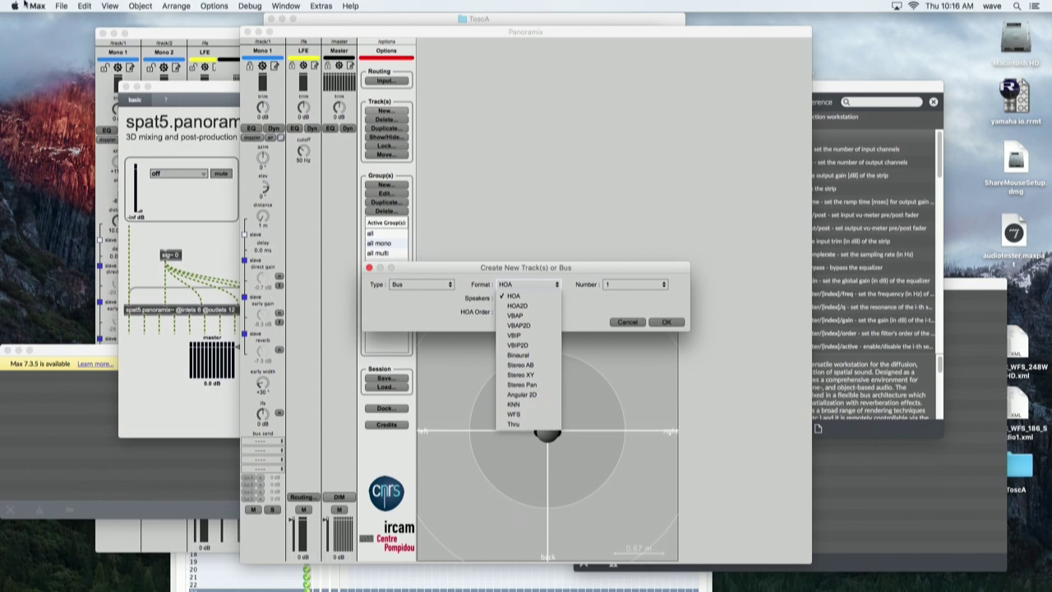
Close the help patch and its mixer without creating the bus, and close the Max Console
left_click(247, 39)
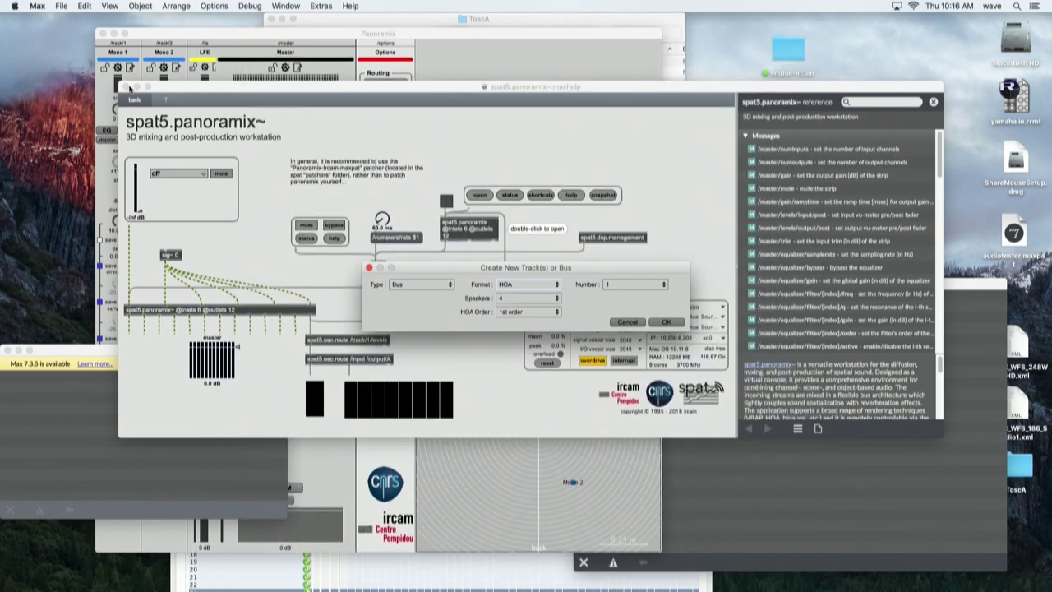
left_click(627, 323)
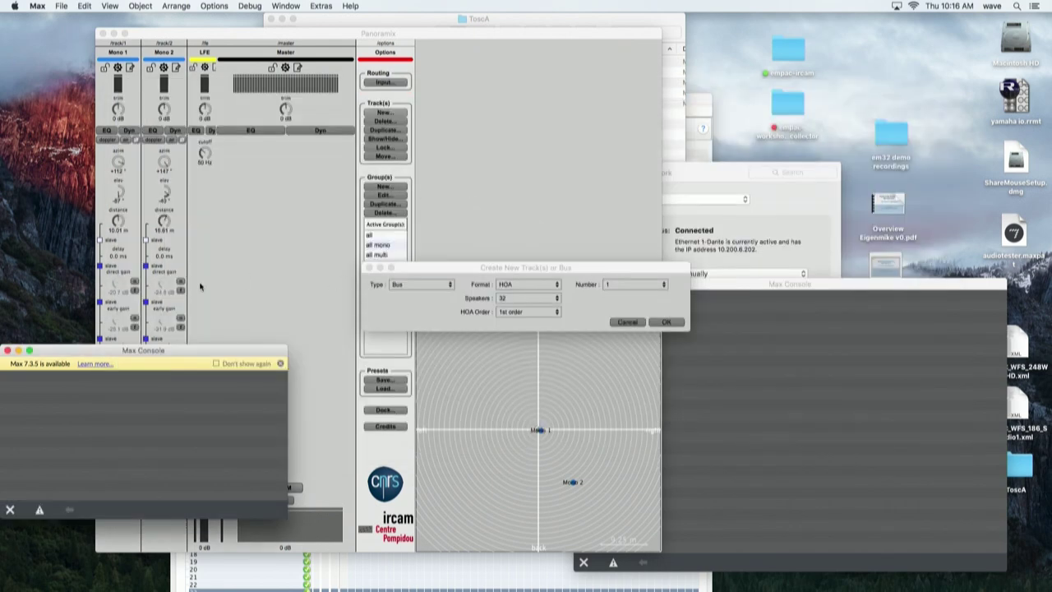
key("super+w")
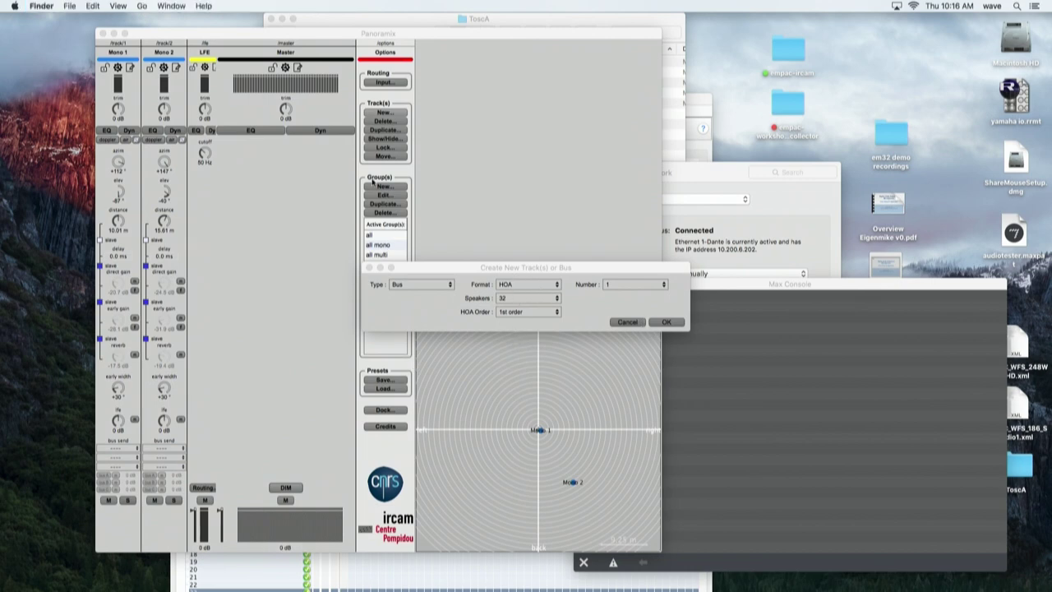
Create a 1st-order HOA bus with 32 speakers in Panoramix, and delete it together with its HOA reverb
left_click(666, 323)
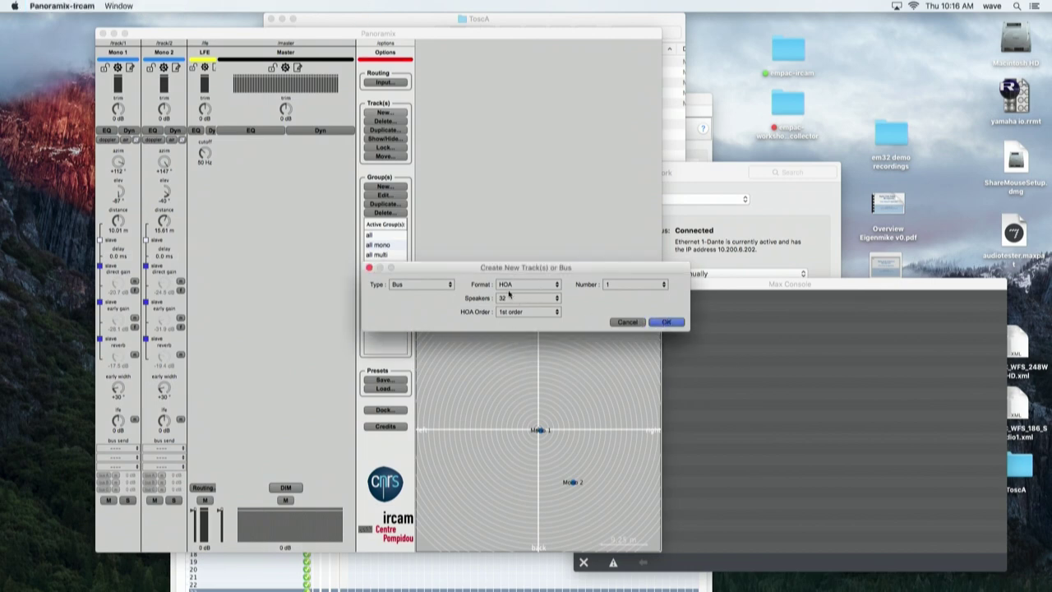
key("Return")
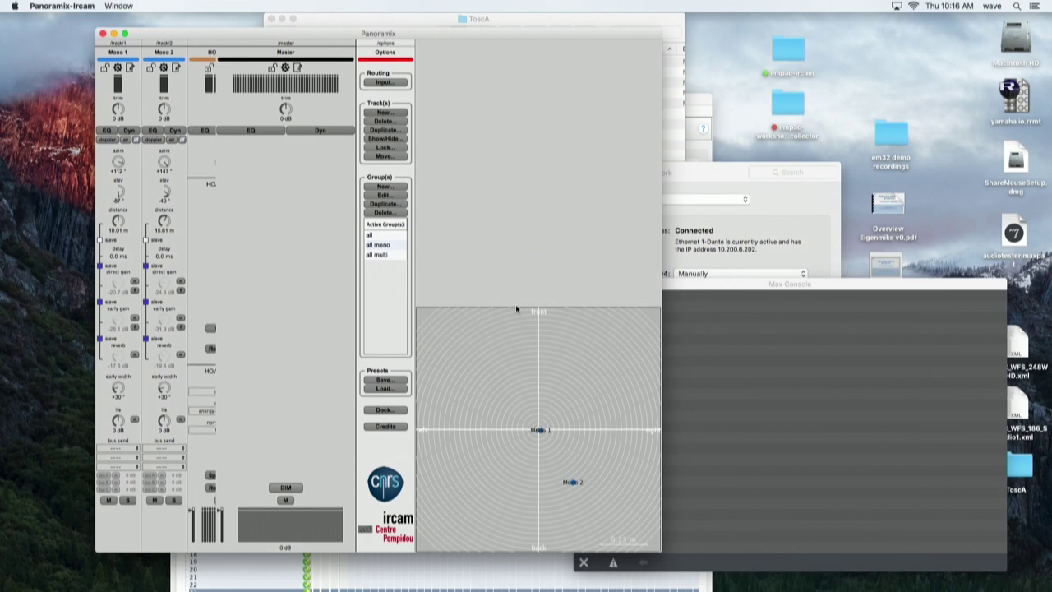
left_click(385, 121)
left_click(443, 218)
left_click(444, 227, "shift")
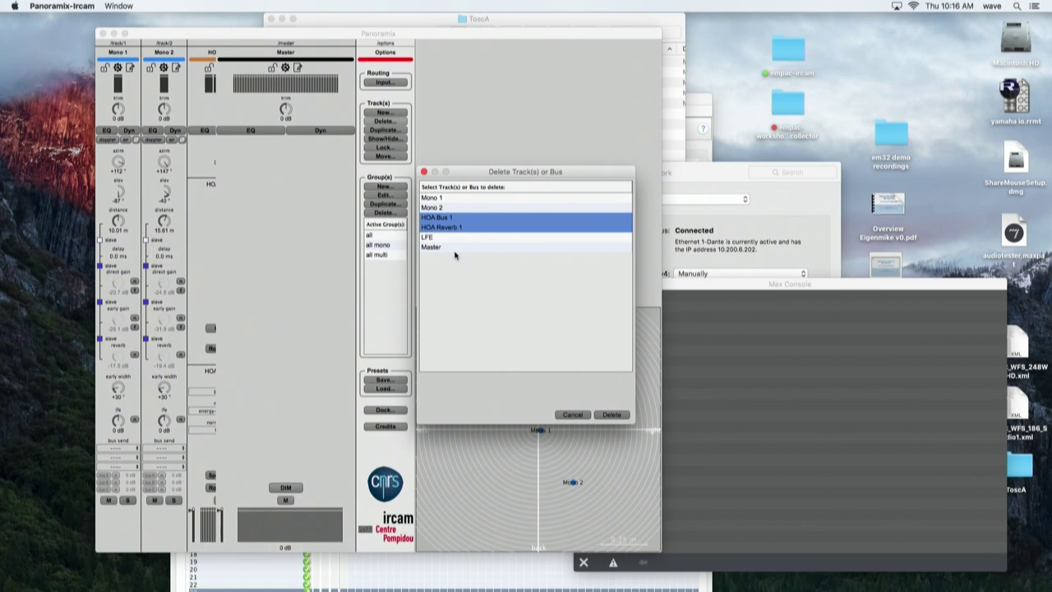
left_click(612, 416)
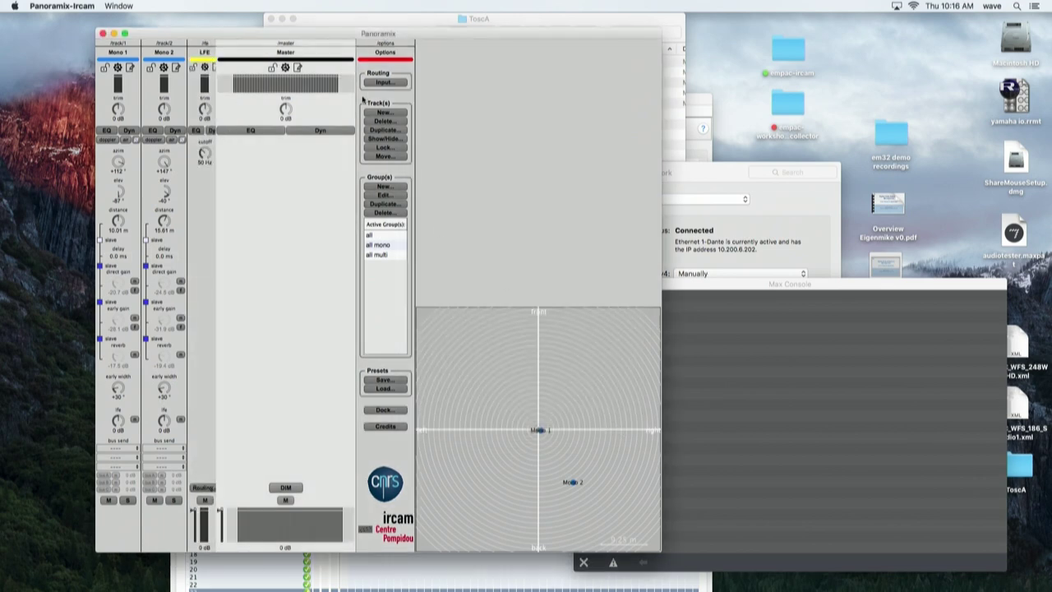
Create one 4th-order HOA bus with 32 speakers and enlarge the mixer window to show every strip
left_click(384, 112)
left_click(440, 287)
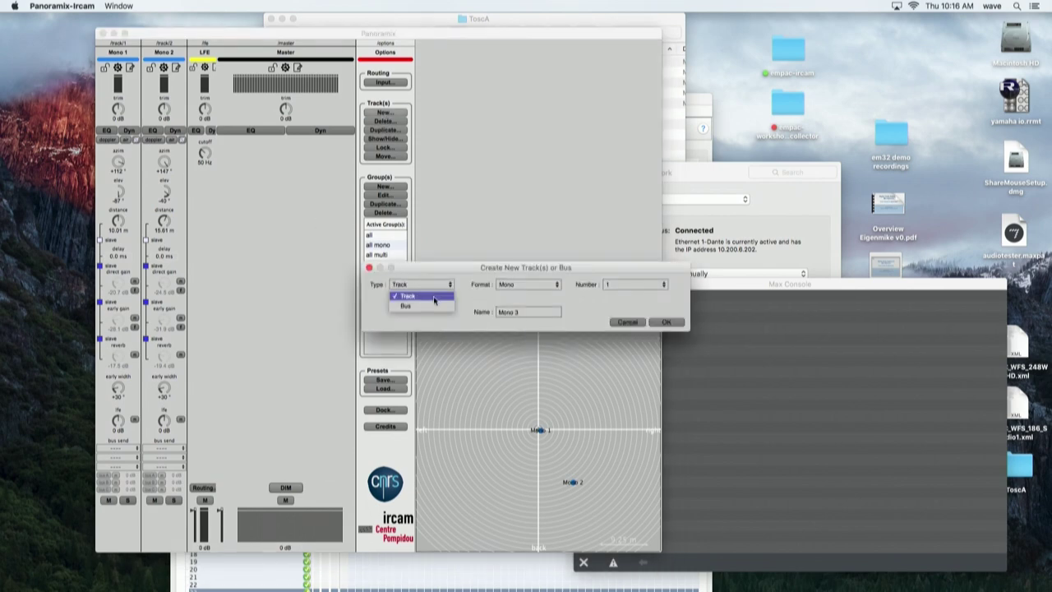
left_click(409, 305)
left_click(527, 299)
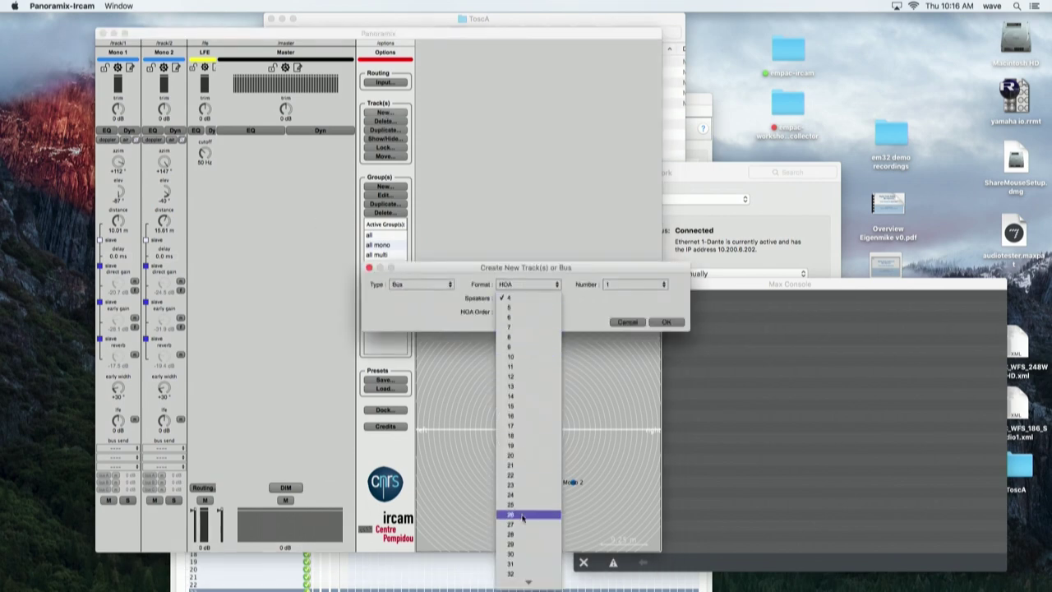
left_click(523, 573)
left_click(513, 316)
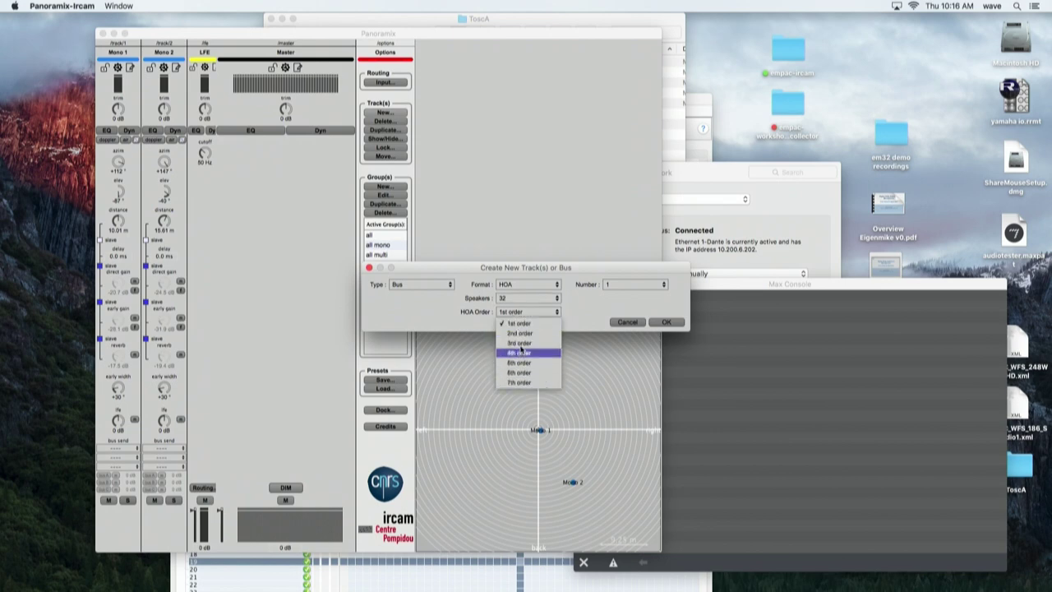
left_click(521, 353)
left_click(668, 323)
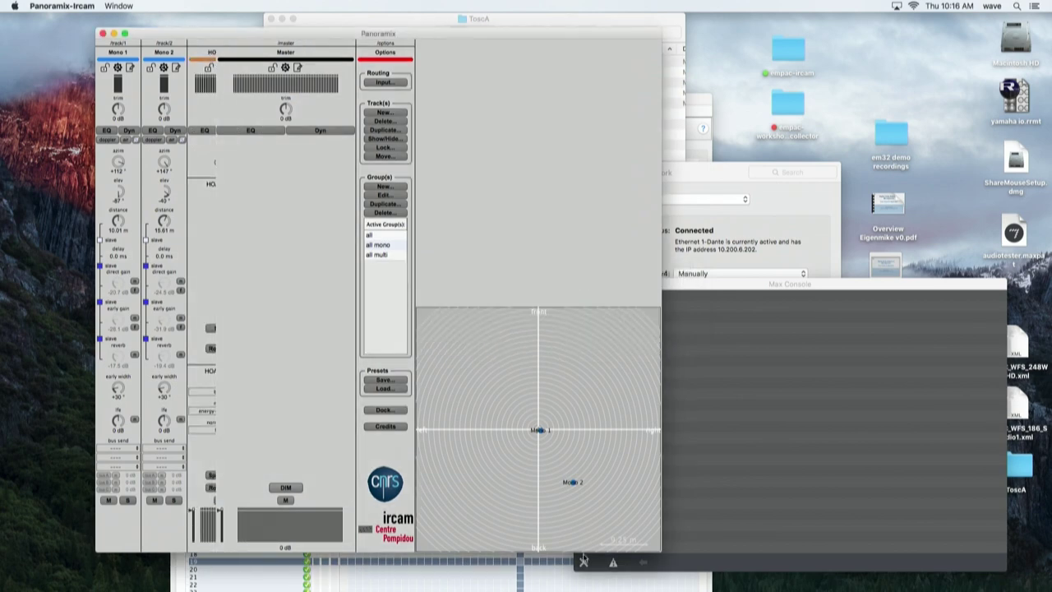
left_click_drag(661, 550, 1032, 581)
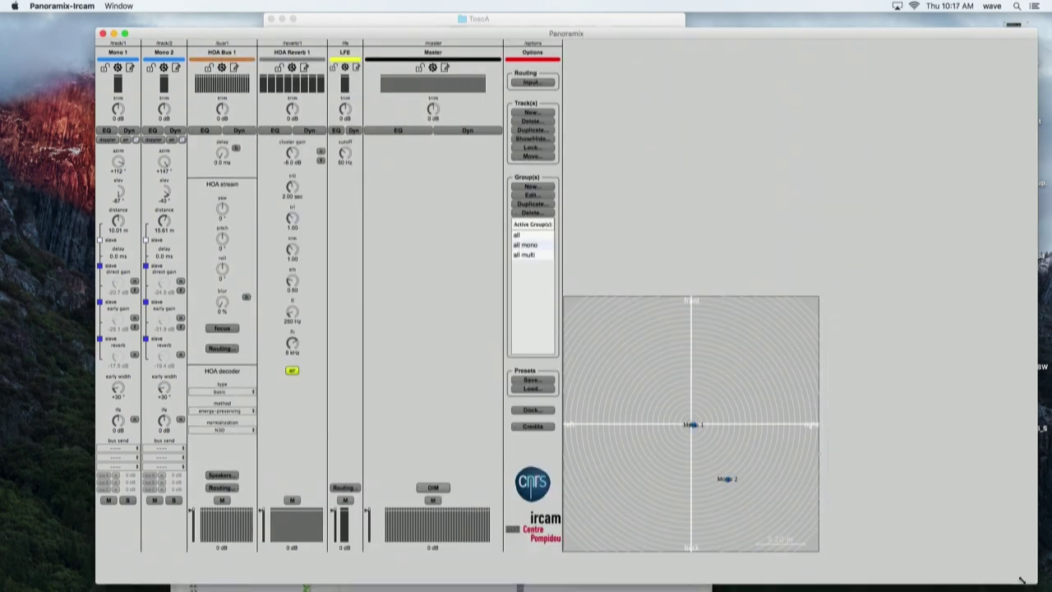
Route inlet 1 to Mono 1 and inlet 2 to Mono 2, and send Mono 1 to HOA Bus 1
left_click(530, 83)
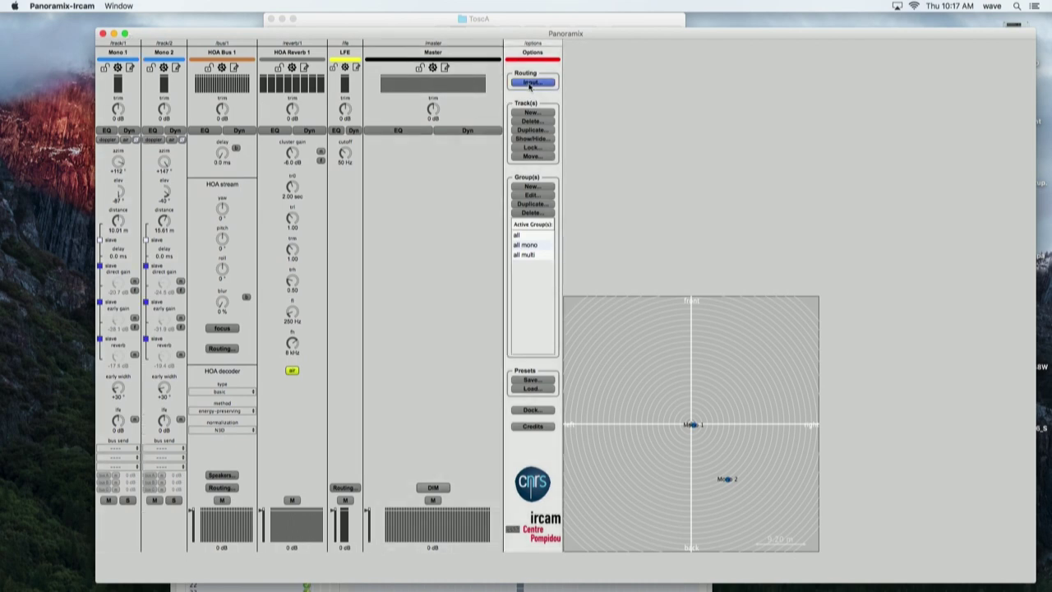
left_click(505, 167)
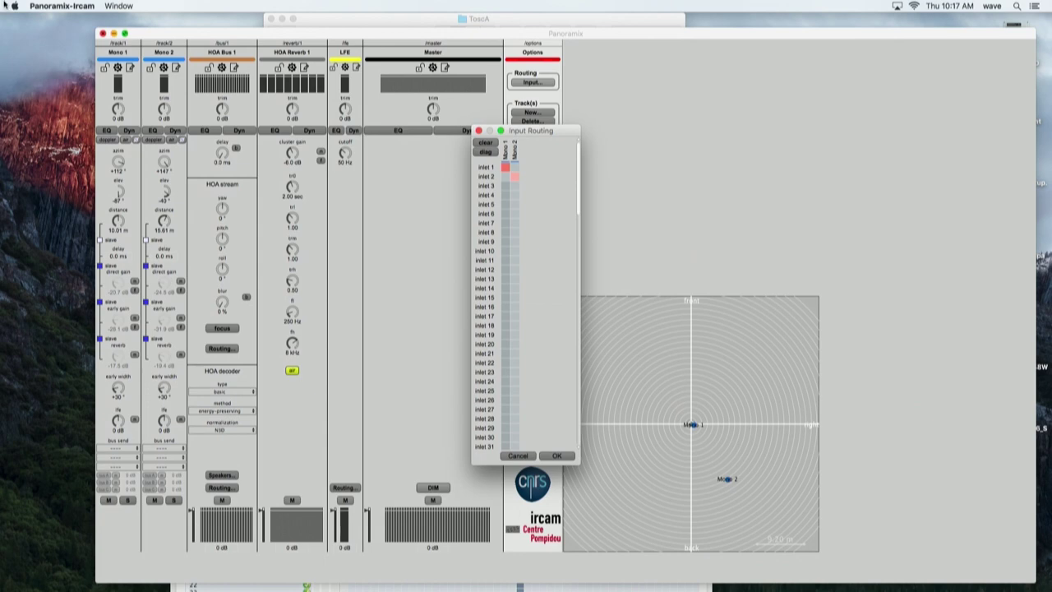
left_click(515, 176)
left_click_drag(551, 134, 746, 139)
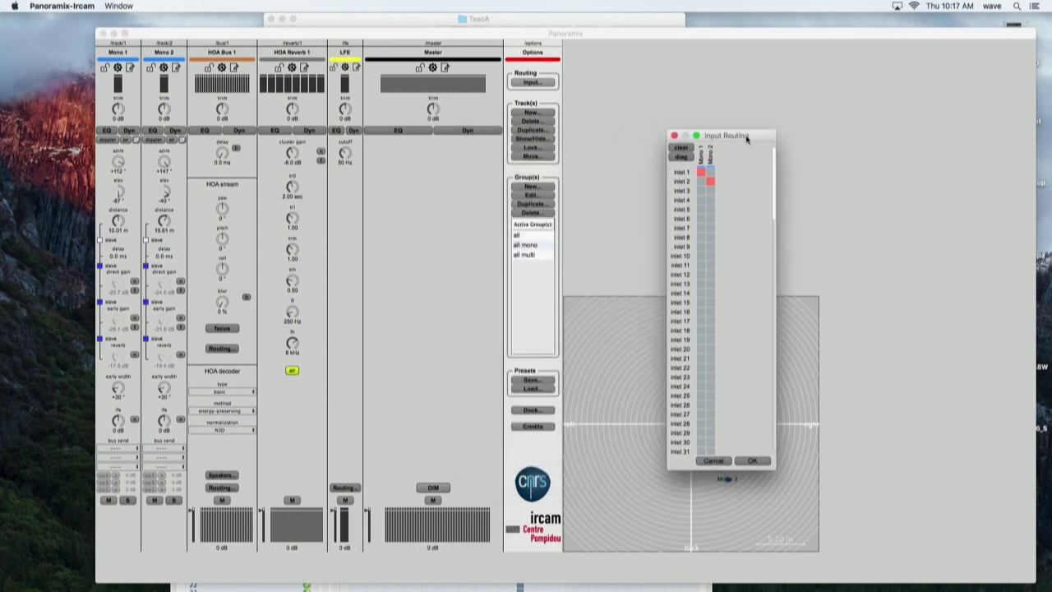
left_click(758, 462)
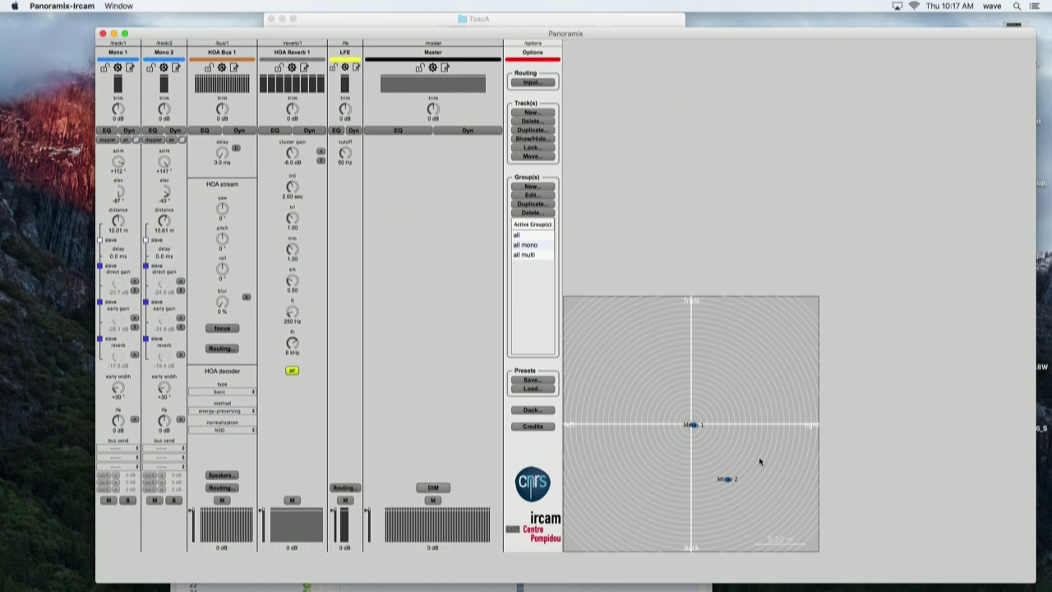
left_click(127, 449)
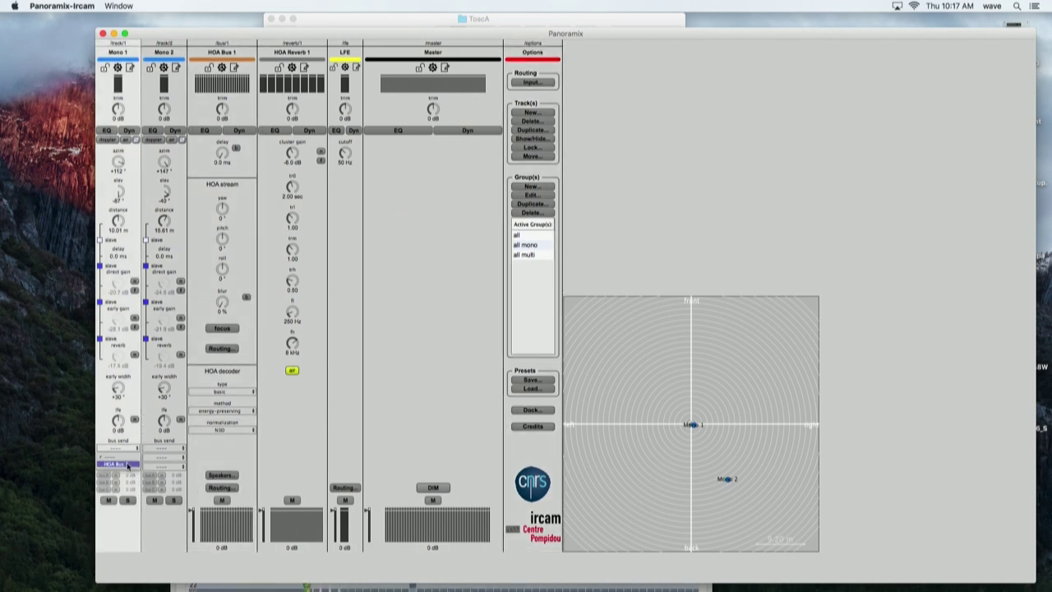
left_click(127, 466)
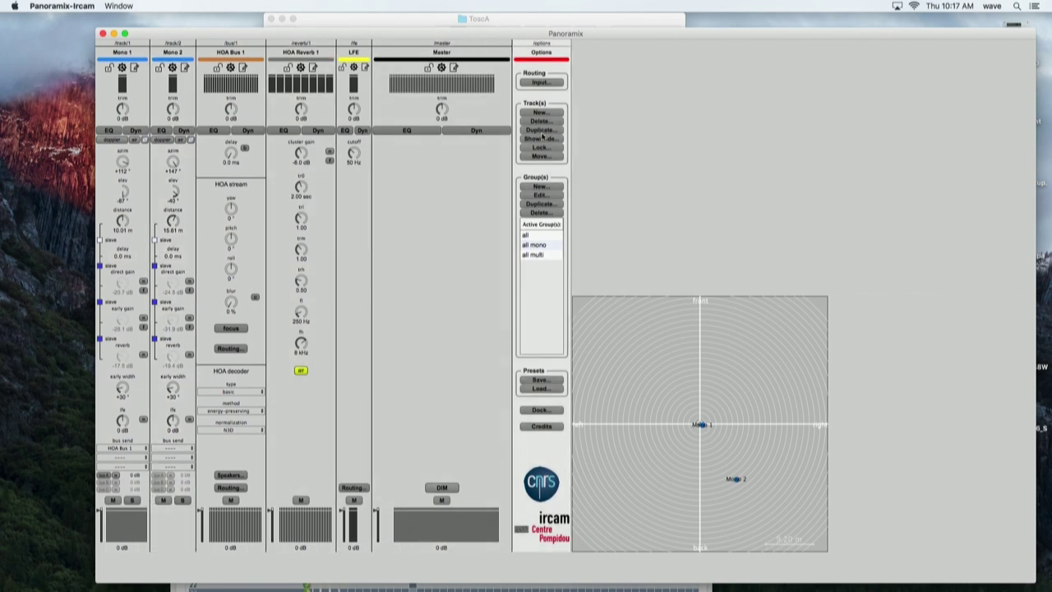
Create one VBAP bus with 32 speakers
left_click(535, 114)
left_click(430, 284)
left_click(403, 305)
left_click(534, 286)
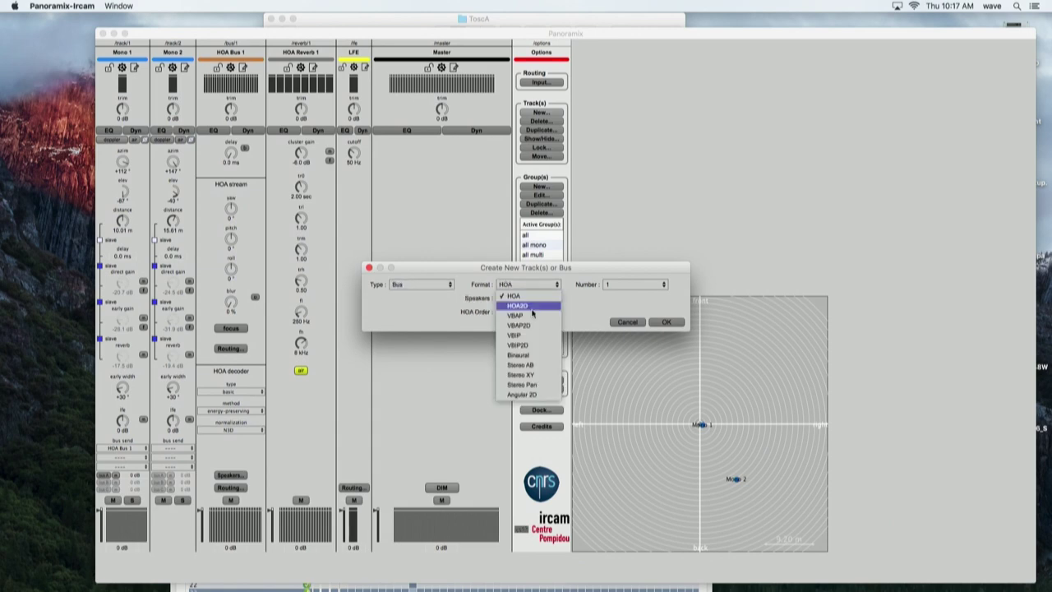
left_click(530, 316)
left_click(521, 299)
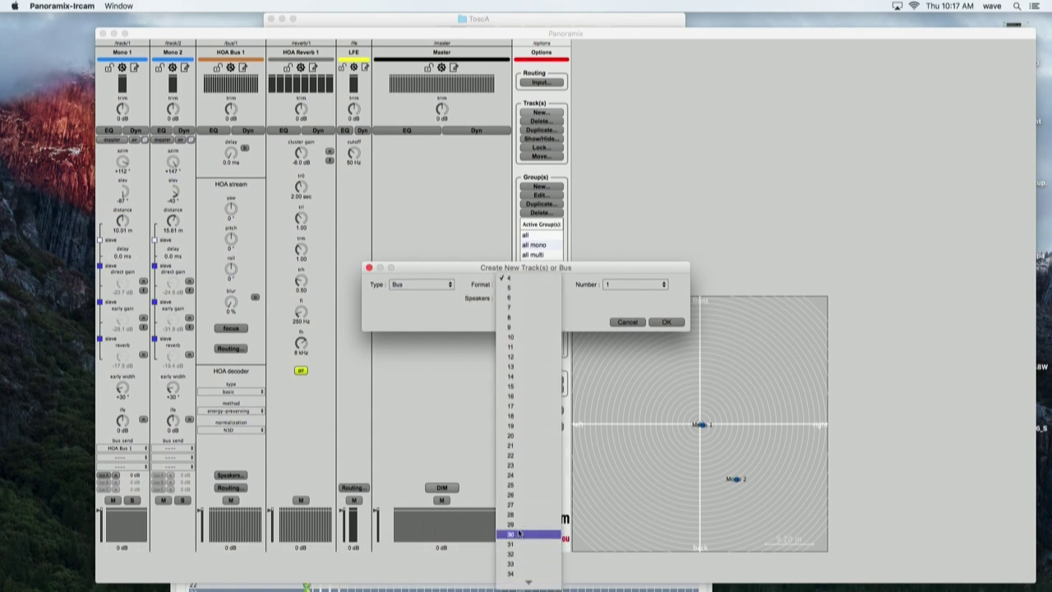
left_click(518, 554)
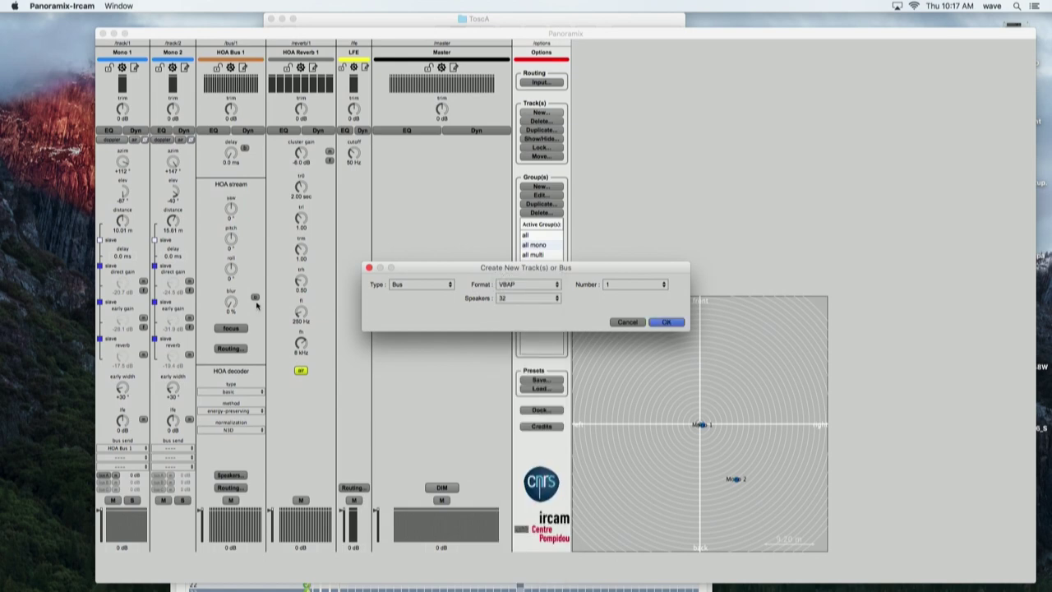
key("Return")
Assign Mono 2's first bus send to VBAP Bus 1 and its second to HOA Bus 1
left_click(173, 457)
left_click(176, 471)
left_click(179, 459)
left_click(173, 473)
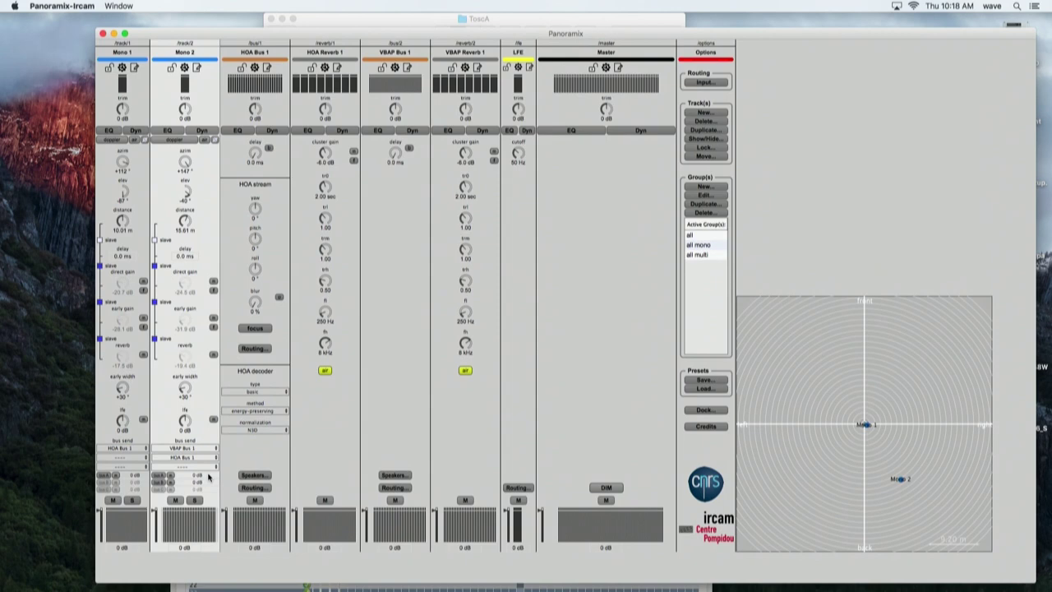
Route the outputs of HOA Bus 1 one-to-one to the Master channels with a diagonal matrix
left_click(255, 489)
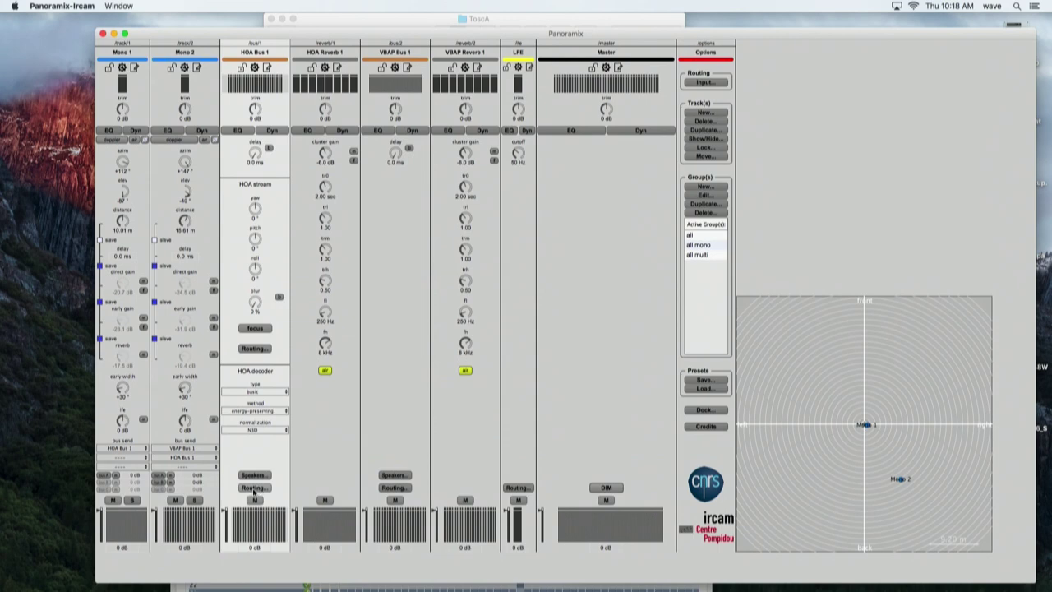
left_click(255, 489)
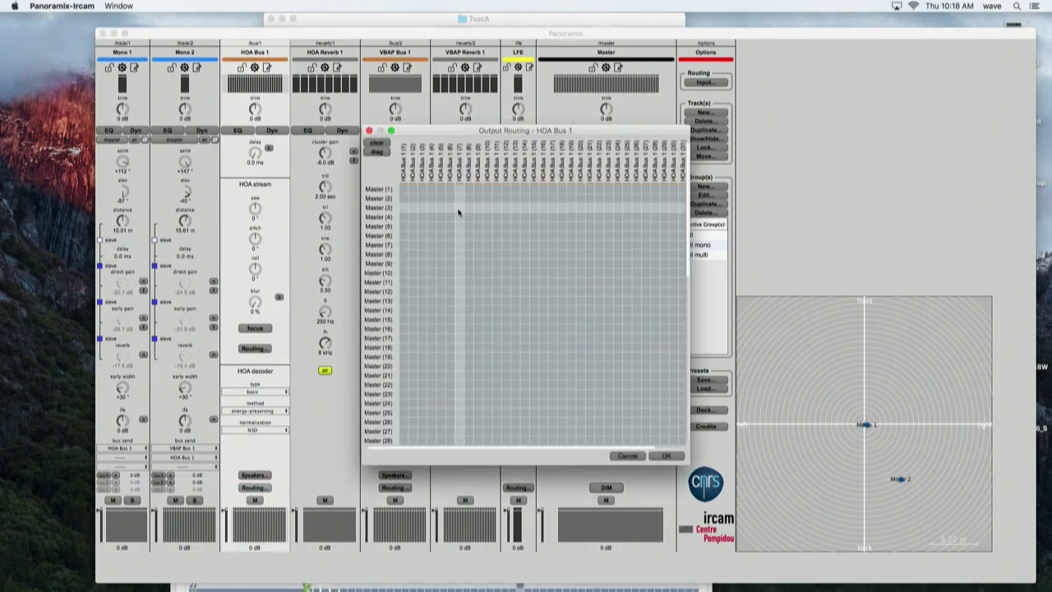
left_click(378, 152)
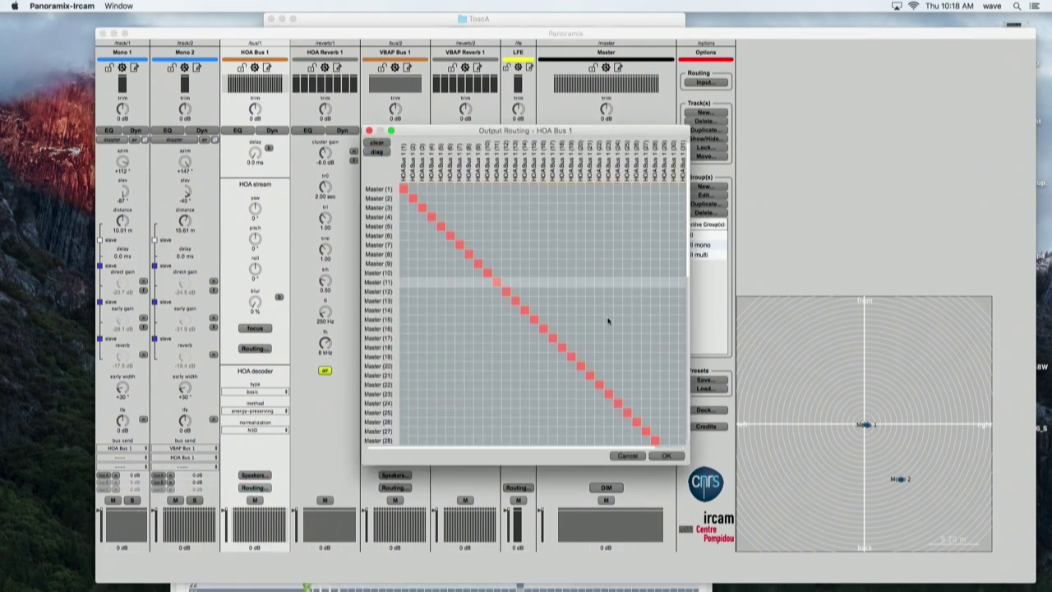
left_click(673, 454)
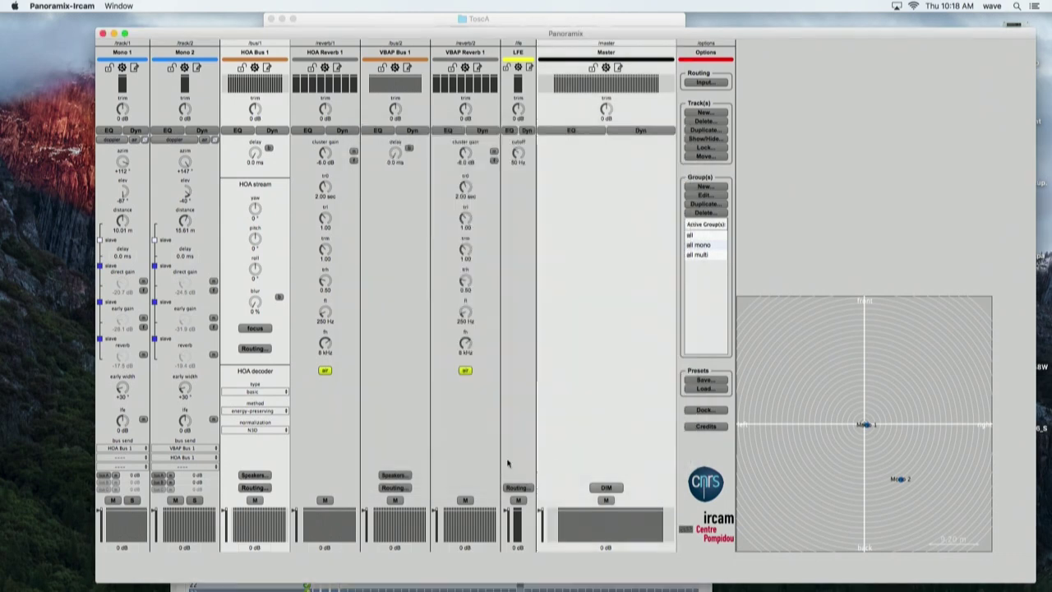
Route the outputs of VBAP Bus 1 one-to-one to the Master channels with a diagonal matrix
left_click(395, 488)
left_click(378, 152)
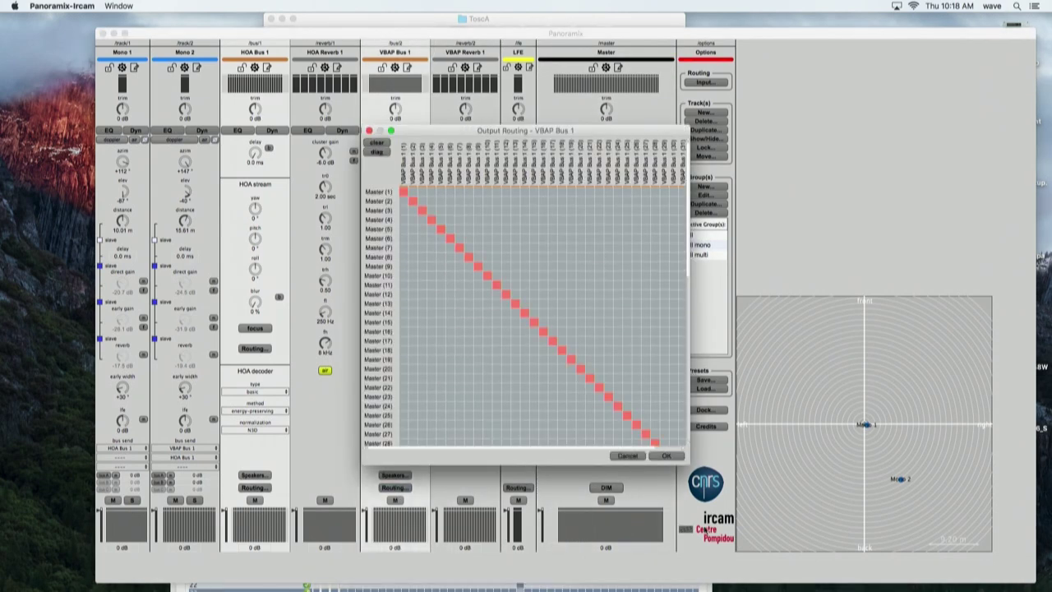
left_click(666, 455)
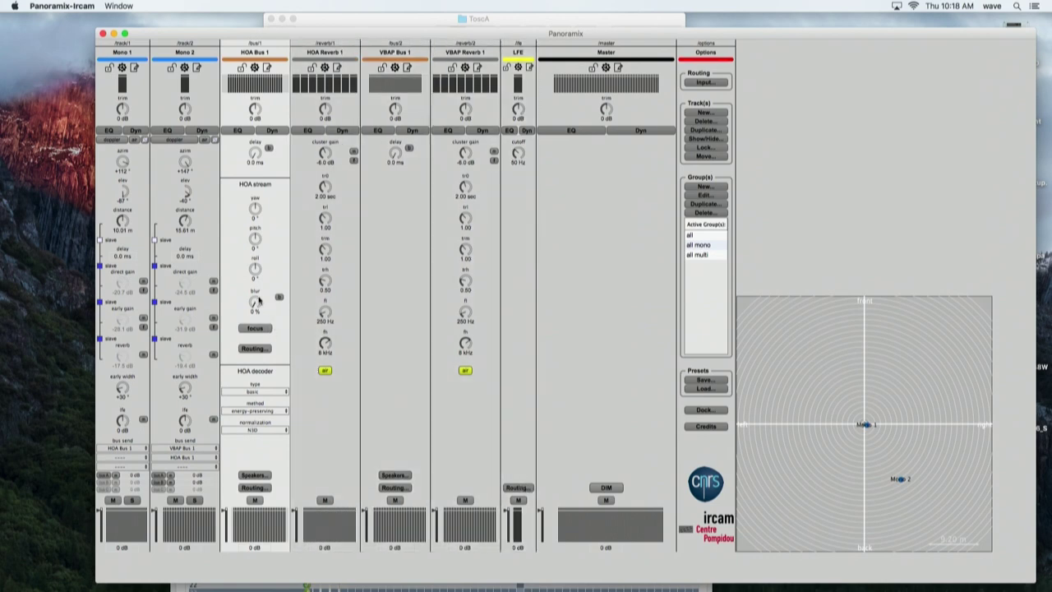
Review the decoder types available for HOA Bus 1, keeping basic
left_click(262, 392)
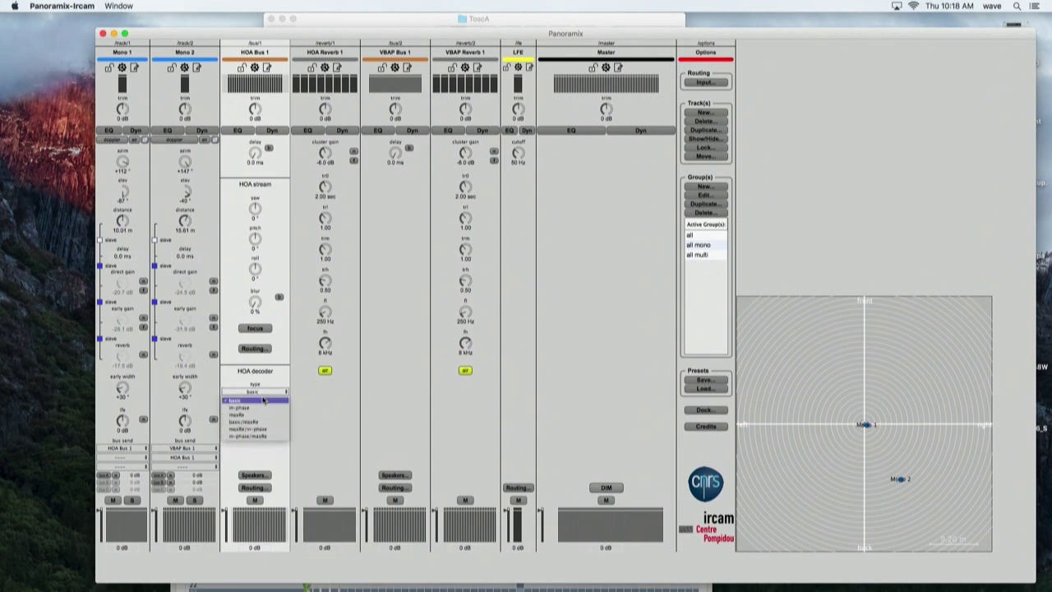
left_click(267, 394)
left_click(267, 392)
left_click(272, 382)
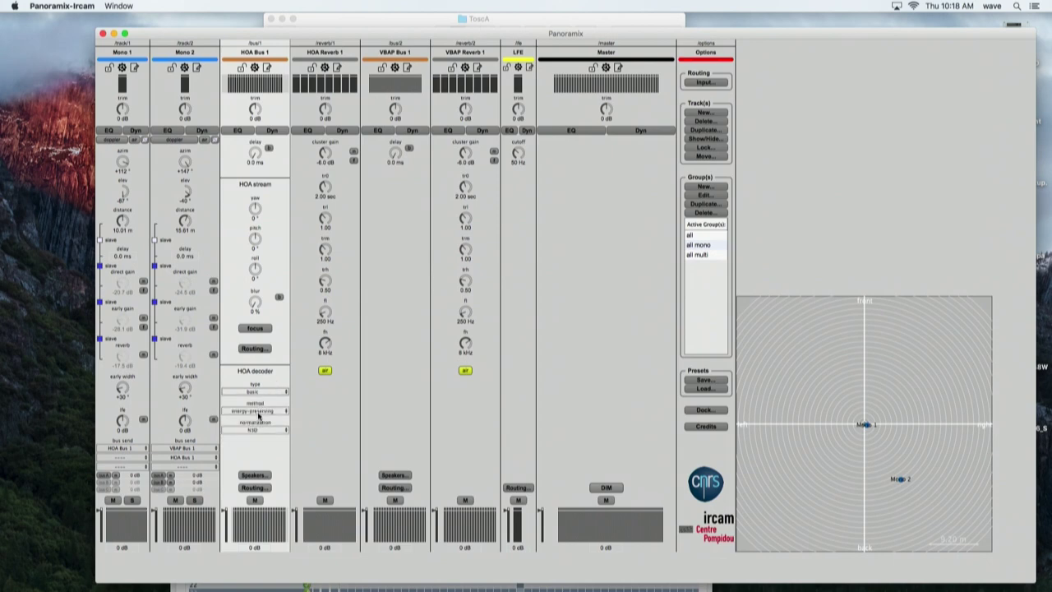
Review the normalization options and the loudspeaker positions of HOA Bus 1, keeping N3D and the existing positions
left_click(267, 430)
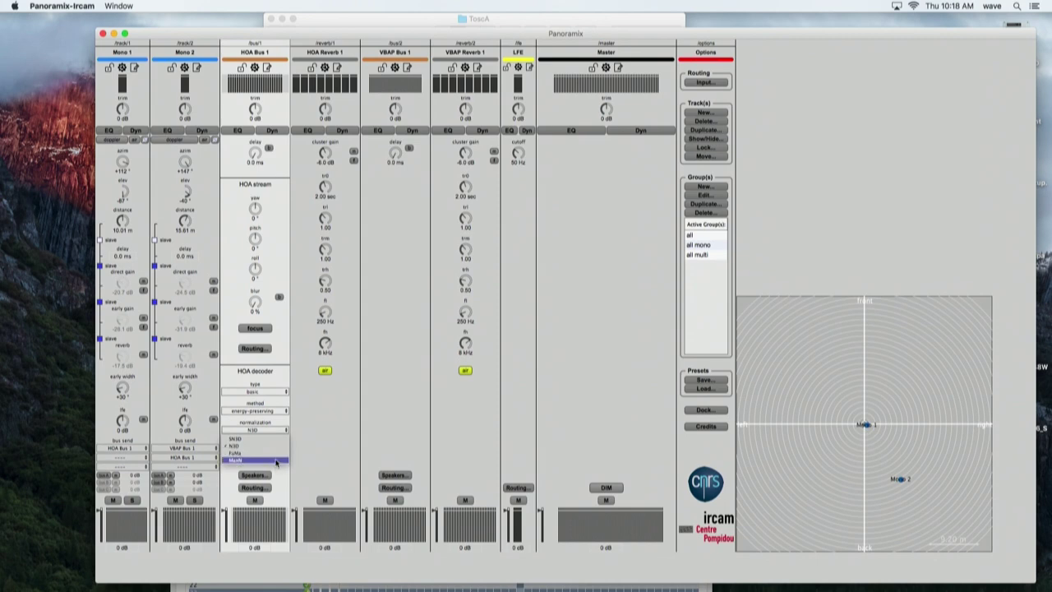
left_click(311, 444)
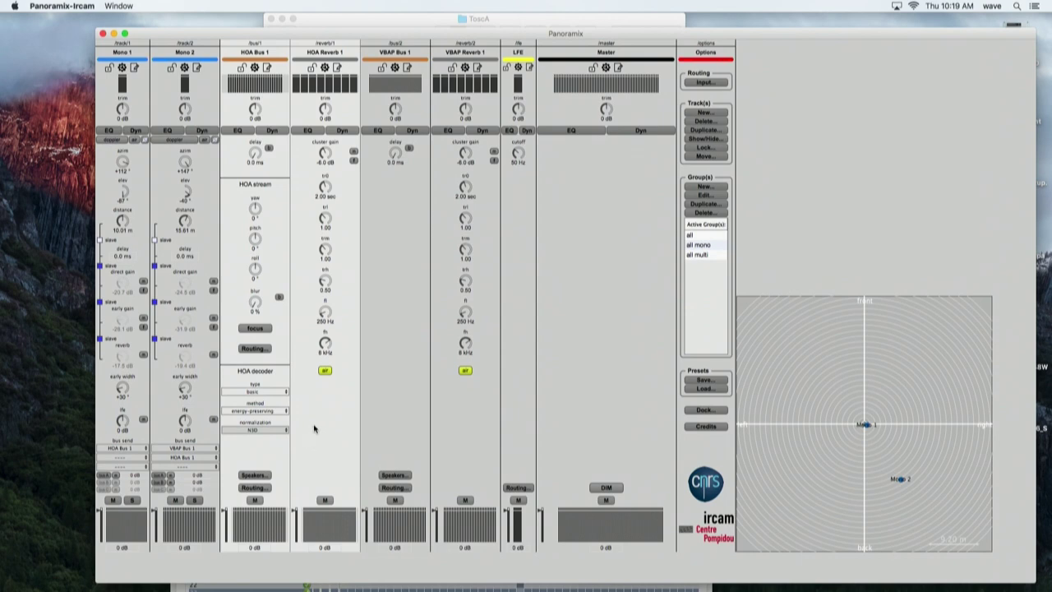
left_click(254, 475)
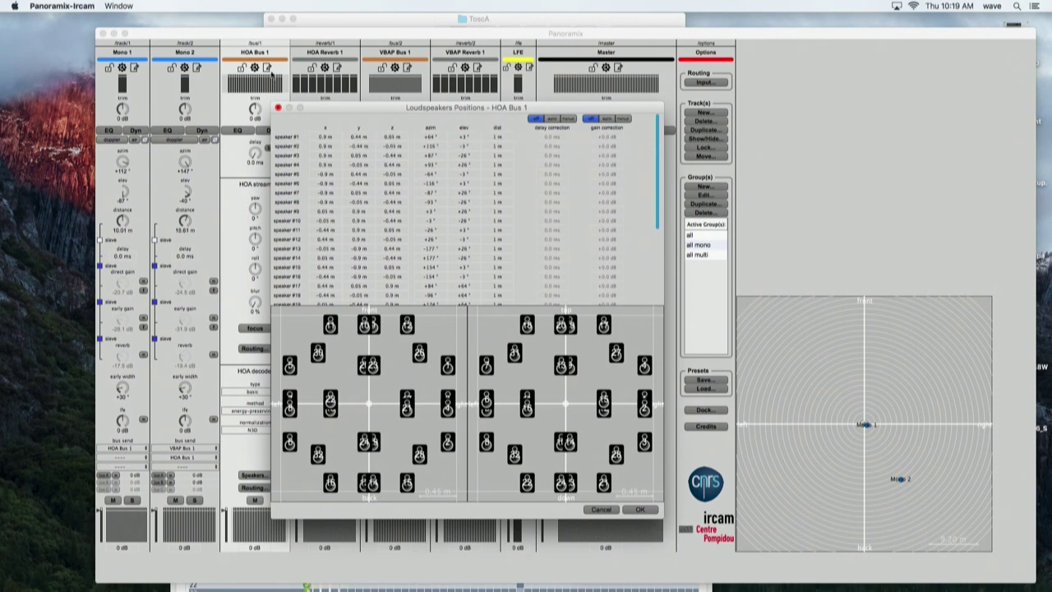
left_click(277, 107)
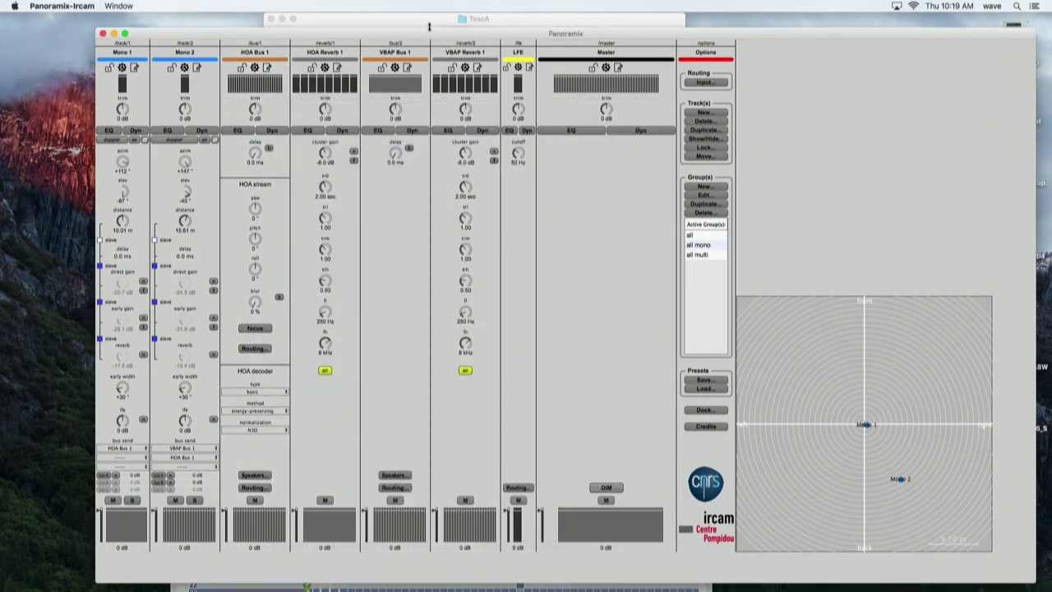
Save the current mixer setup as a preset named testpanoramix on the Desktop
left_click(428, 22)
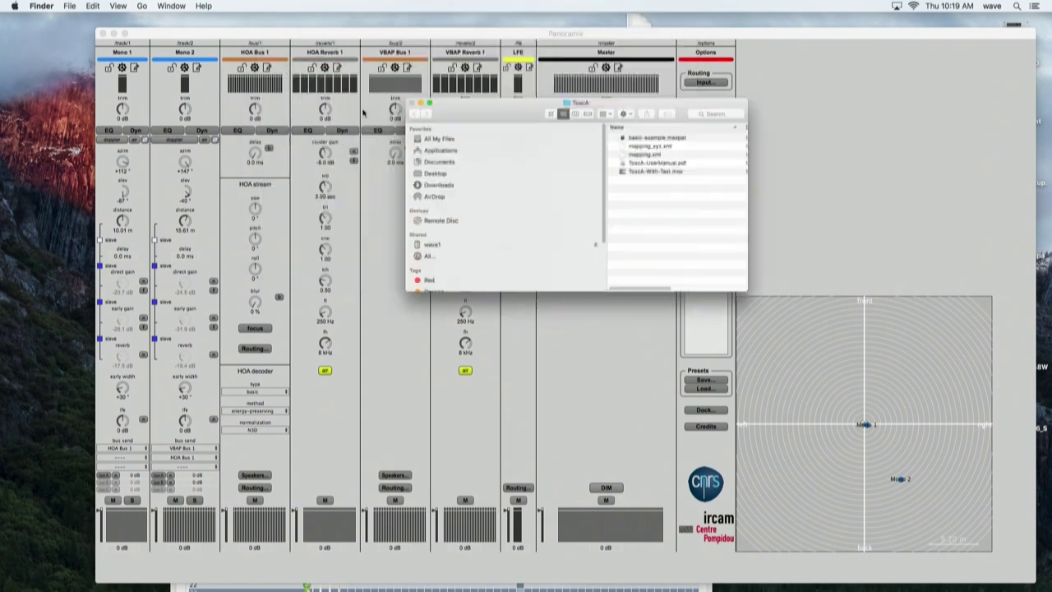
left_click(717, 335)
left_click(705, 381)
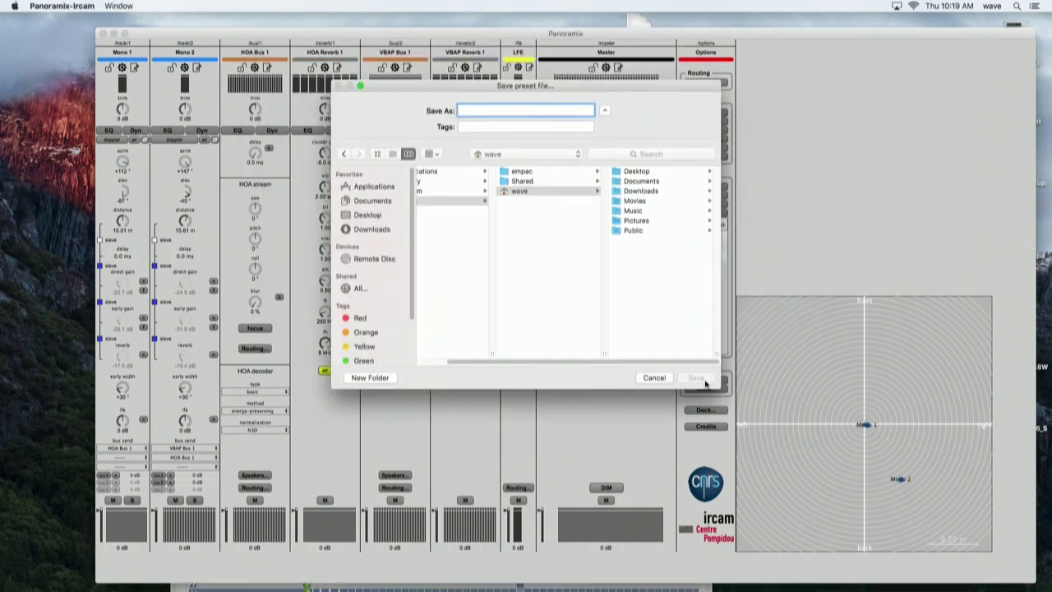
left_click(367, 215)
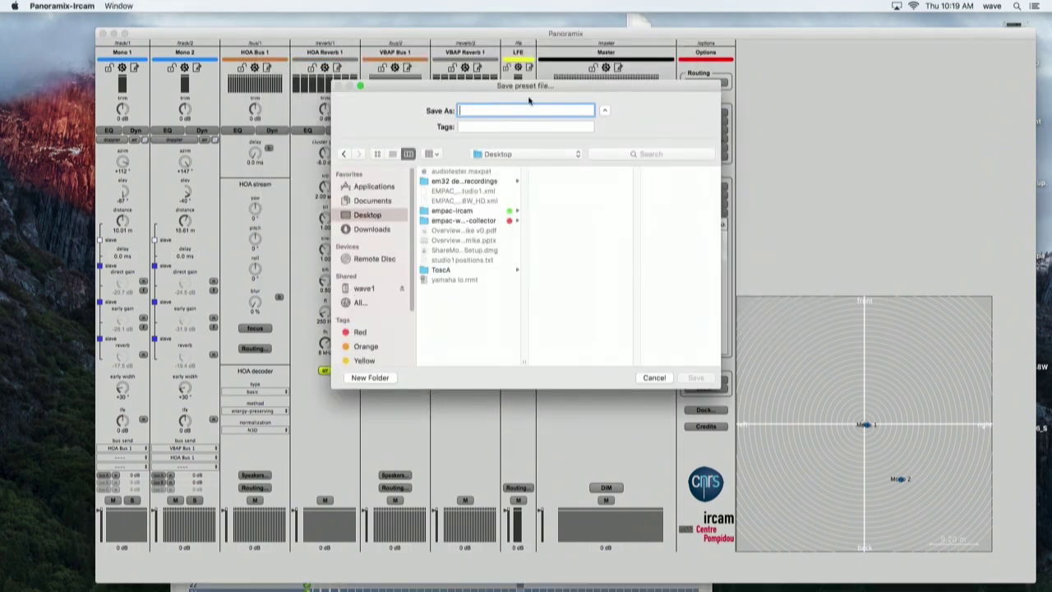
type("test")
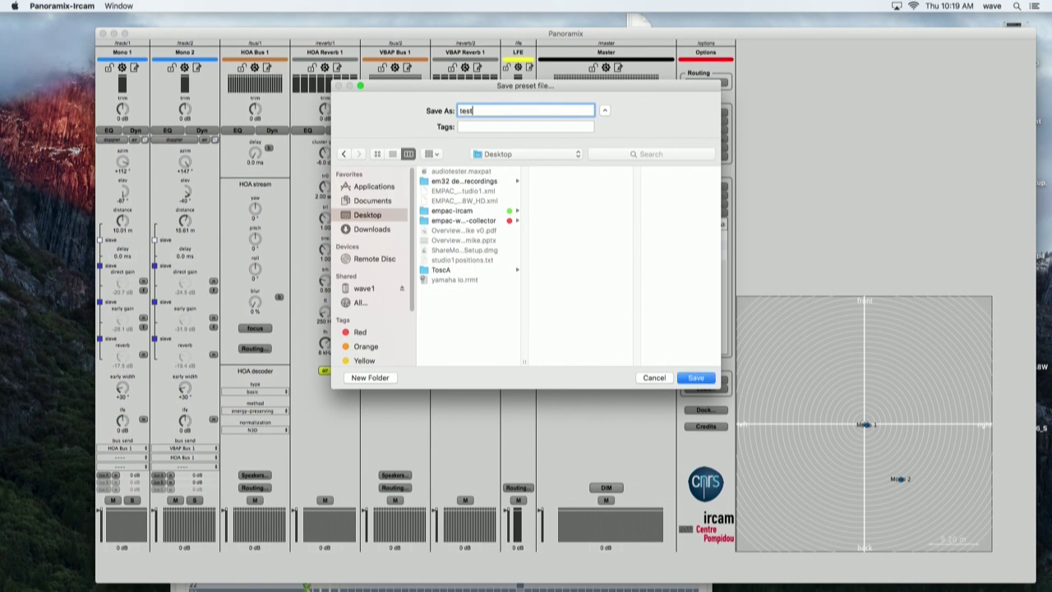
type("panoramix")
key("Return")
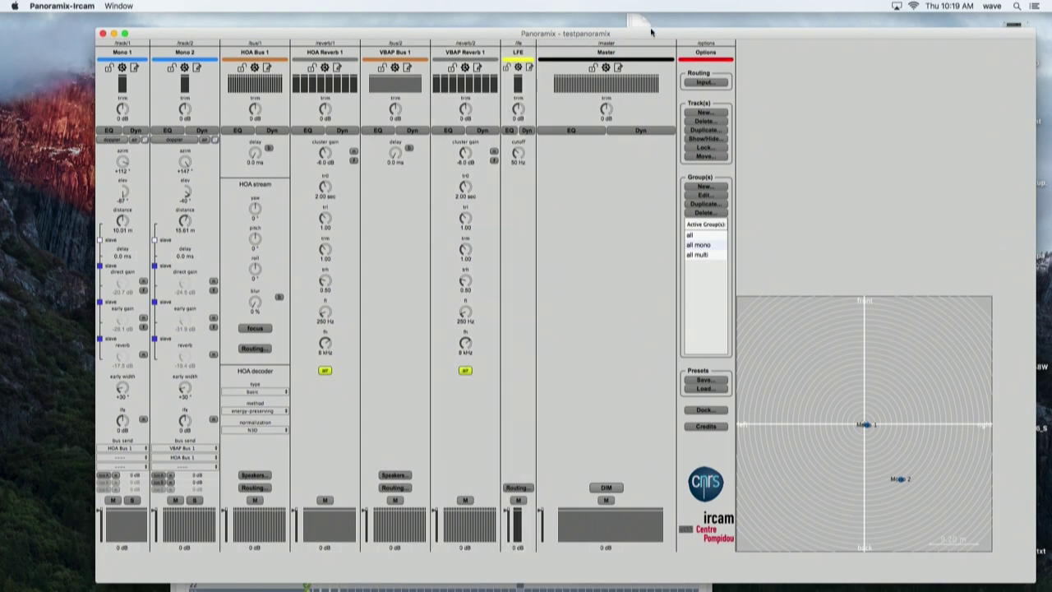
Browse to the Desktop in a new Finder window and open testpanoramix.txt in Sublime Text
left_click_drag(652, 33, 566, 25)
left_click(977, 97)
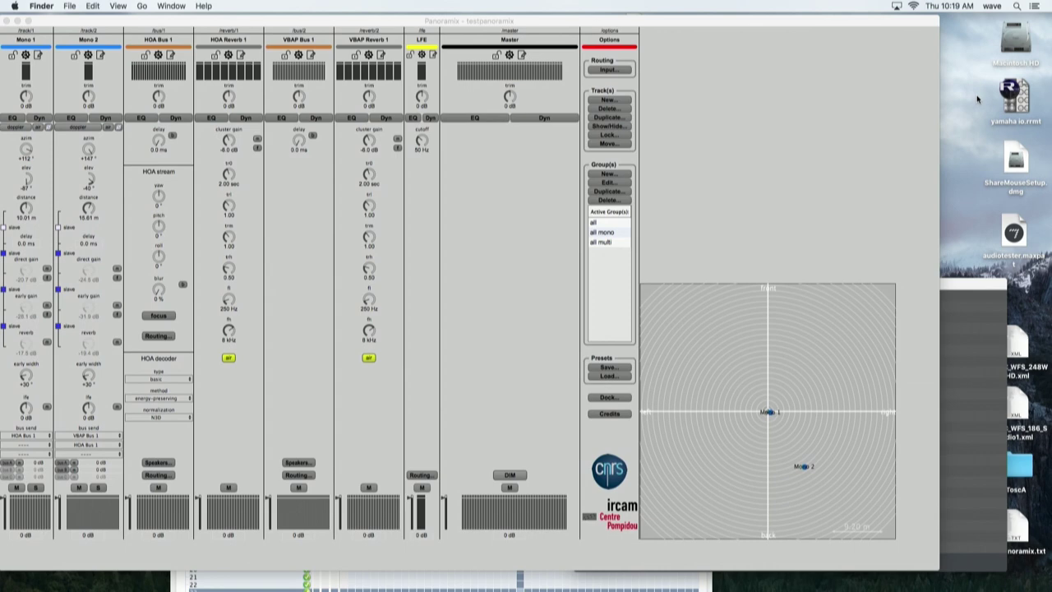
key("super+n")
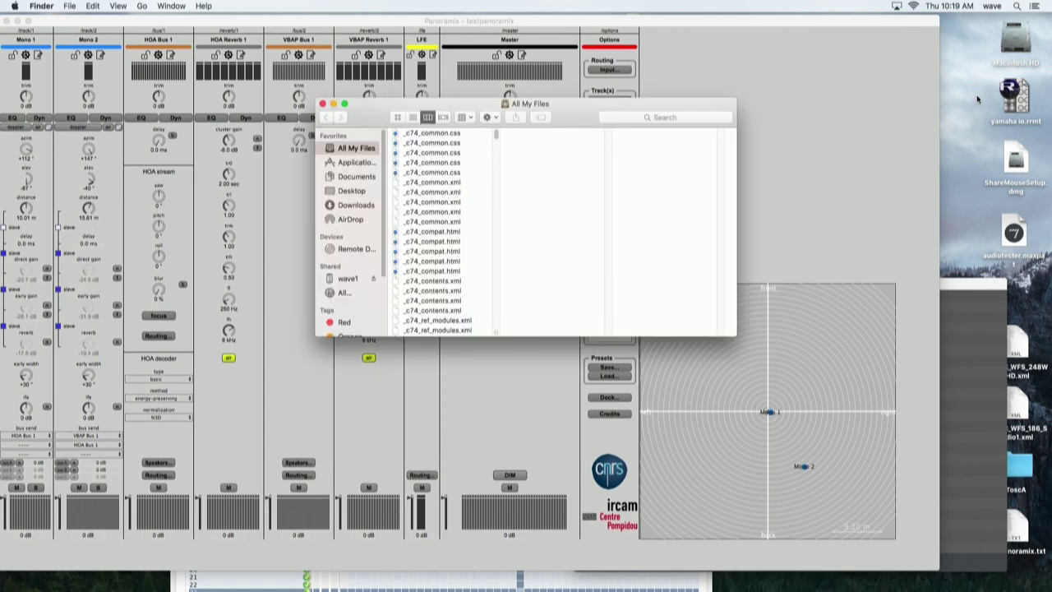
left_click(368, 190)
left_click_drag(433, 232, 765, 567)
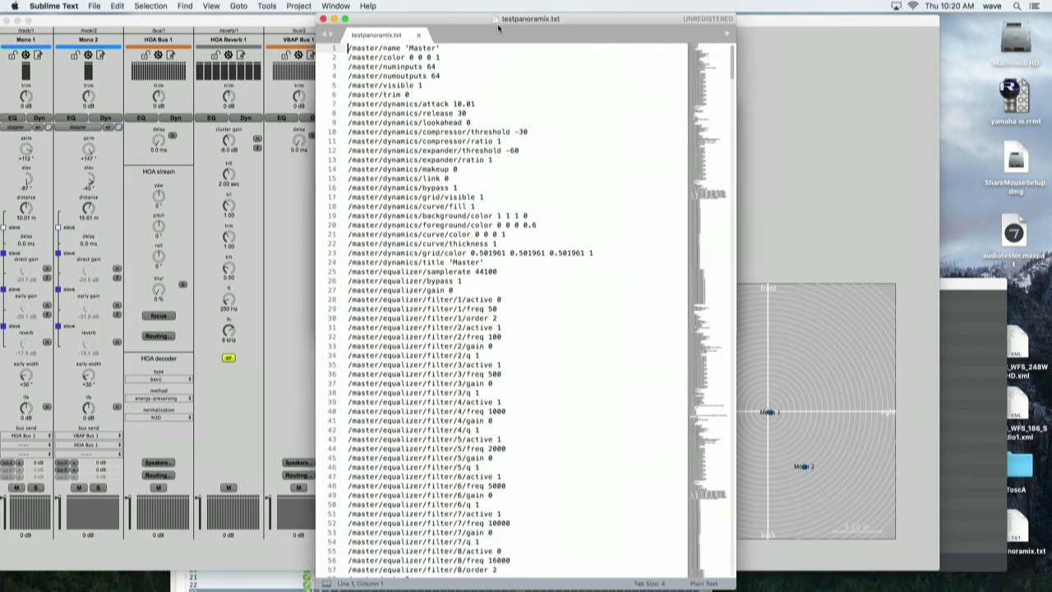
Enlarge the preset file's text several sizes and move its window beside the mixer
key("super+equal")
key("super+equal")
key("super+equal")
key("super+equal")
key("super+equal")
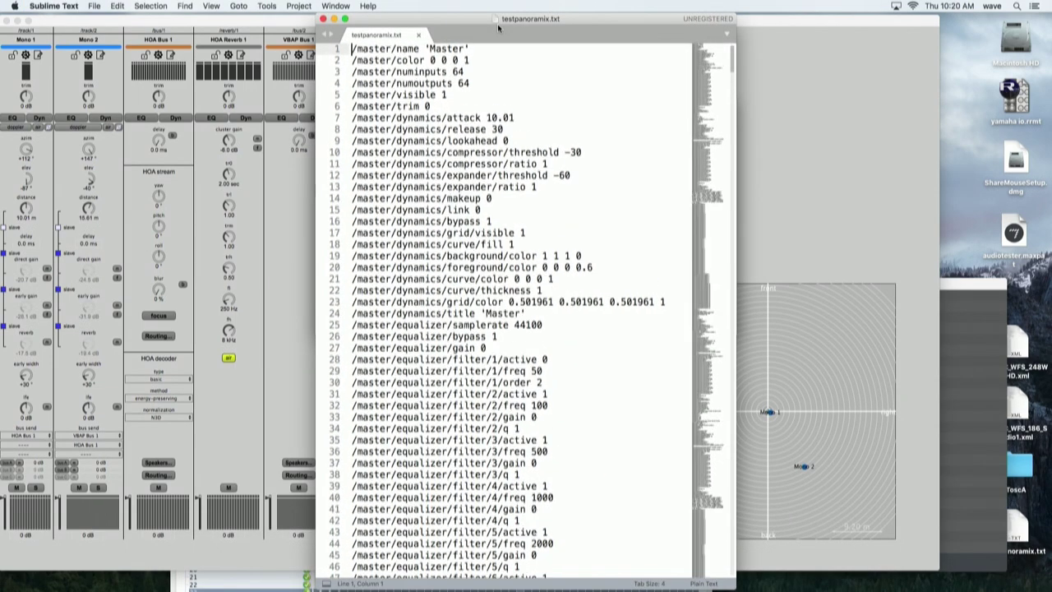
left_click_drag(545, 16, 838, 16)
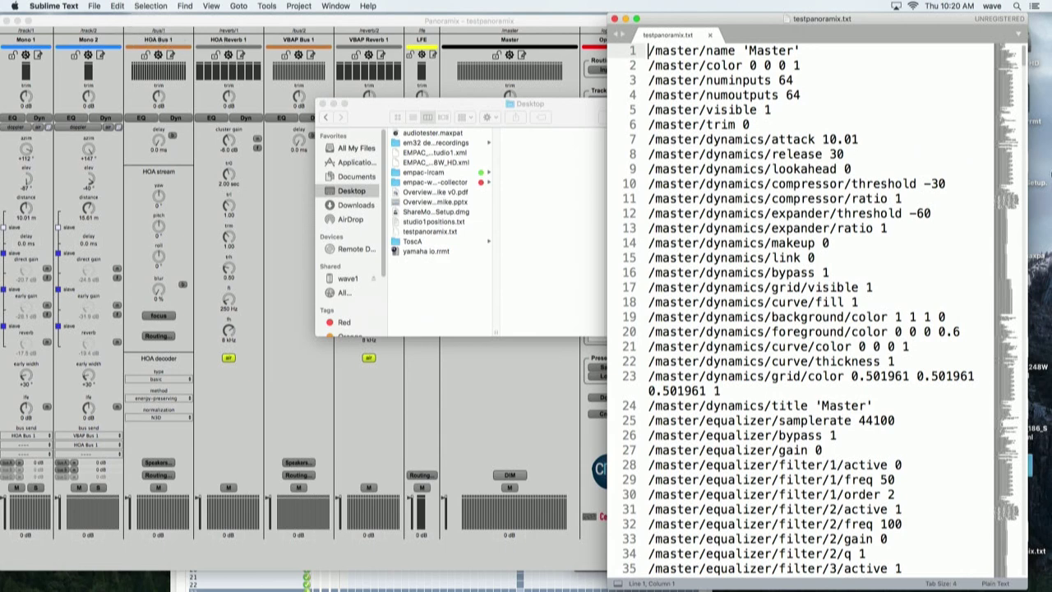
Find /bus/1 in the preset file and change that bus's name value to 'Hello World'
key("super+f")
type("/bus/1")
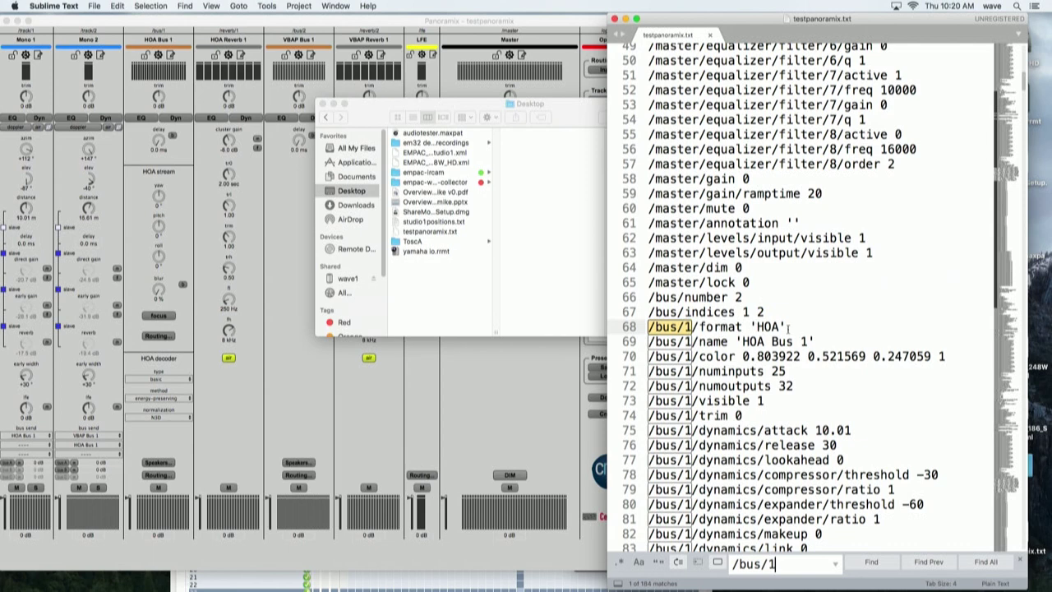
left_click_drag(741, 341, 808, 340)
type("Hello 2")
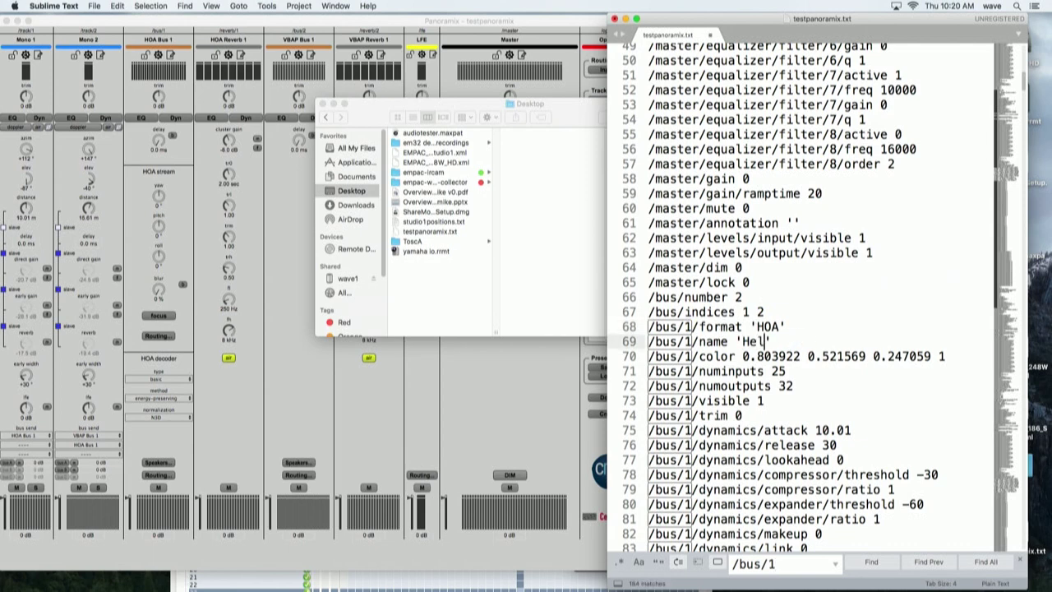
key("BackSpace")
type("World")
Examine the /bus/1 entries from numinputs and numoutputs down to the speakers/aed coordinates
scroll(776, 356, "down", 3)
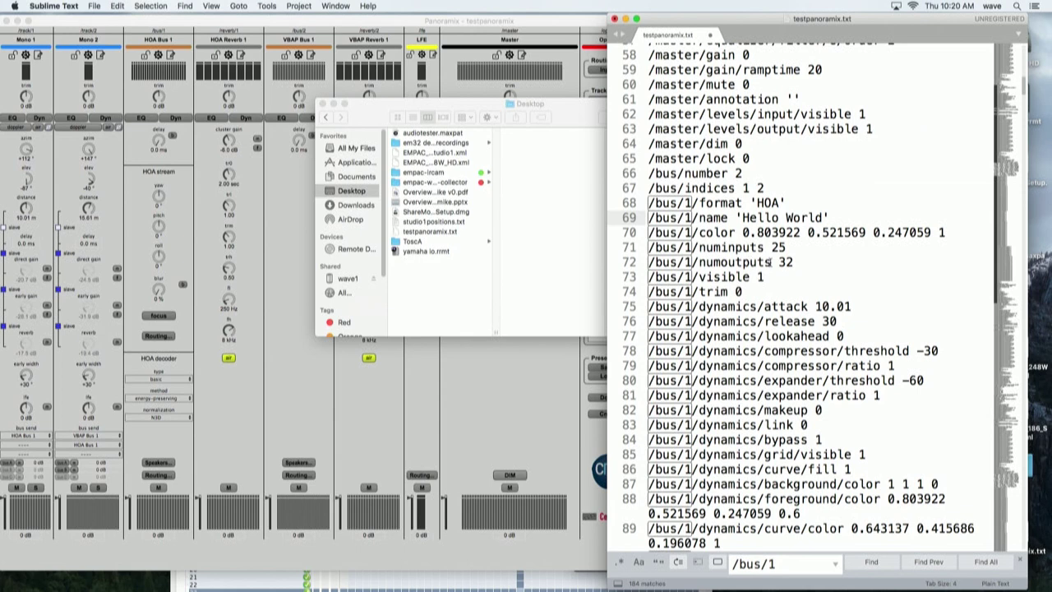
double_click(778, 247)
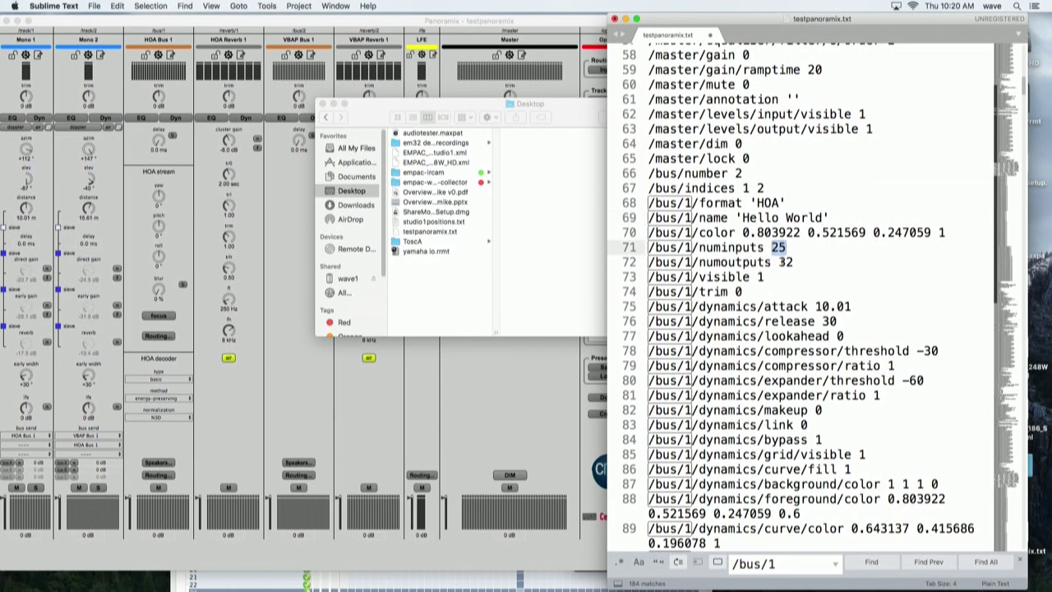
double_click(786, 262)
scroll(784, 306, "down", 1)
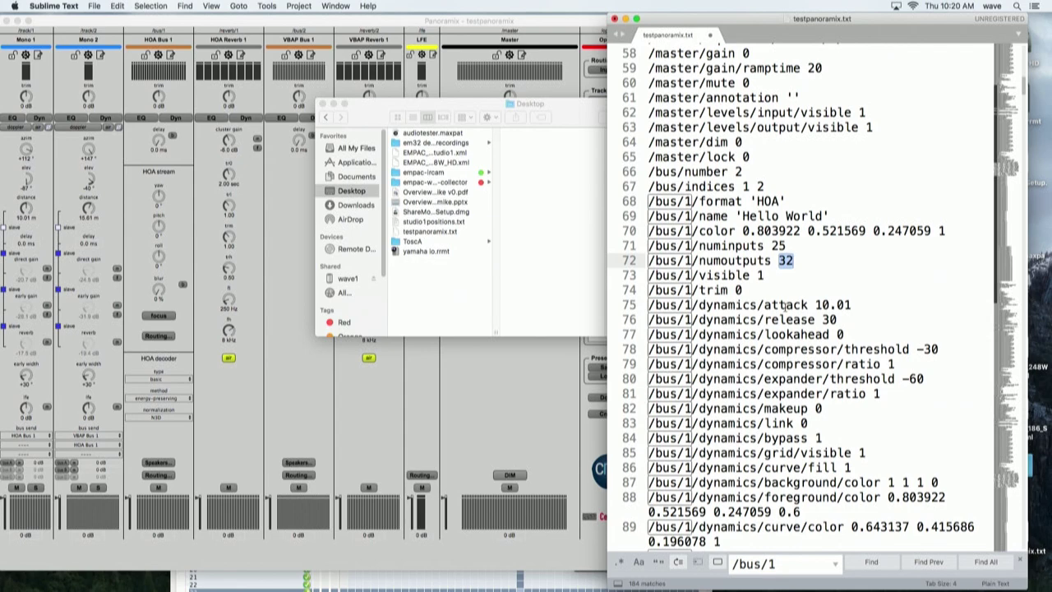
scroll(785, 306, "down", 3)
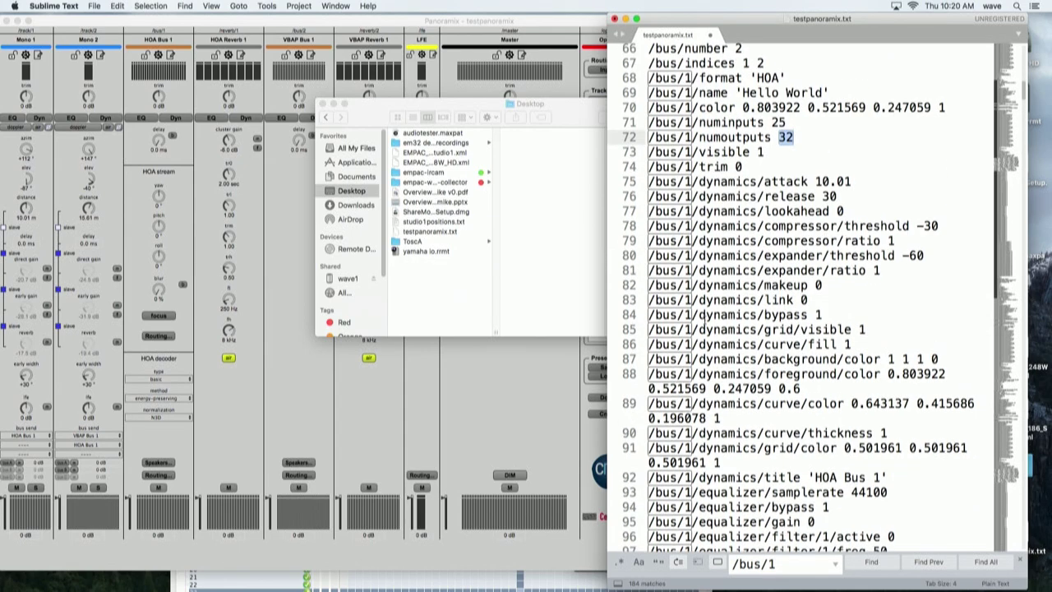
scroll(715, 372, "down", 10)
scroll(715, 371, "down", 7)
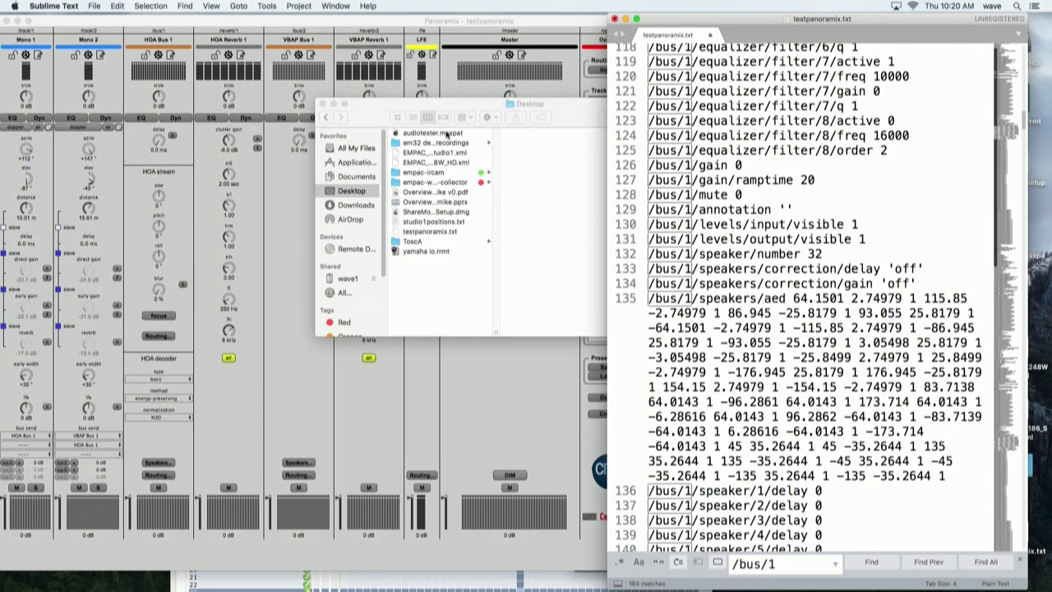
Open studio1positions.txt from the Desktop in Sublime Text
left_click(453, 229)
left_click(450, 222)
left_click_drag(448, 223, 758, 580)
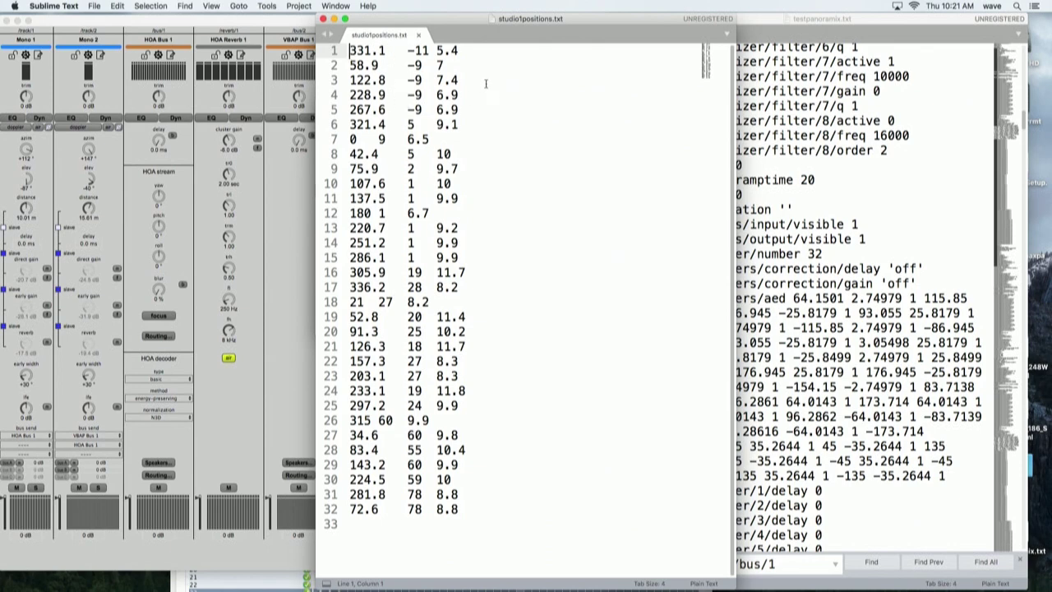
Replace every tab between the coordinates in studio1positions.txt with a space, limiting the replacement to the current file
key("super+shift+f")
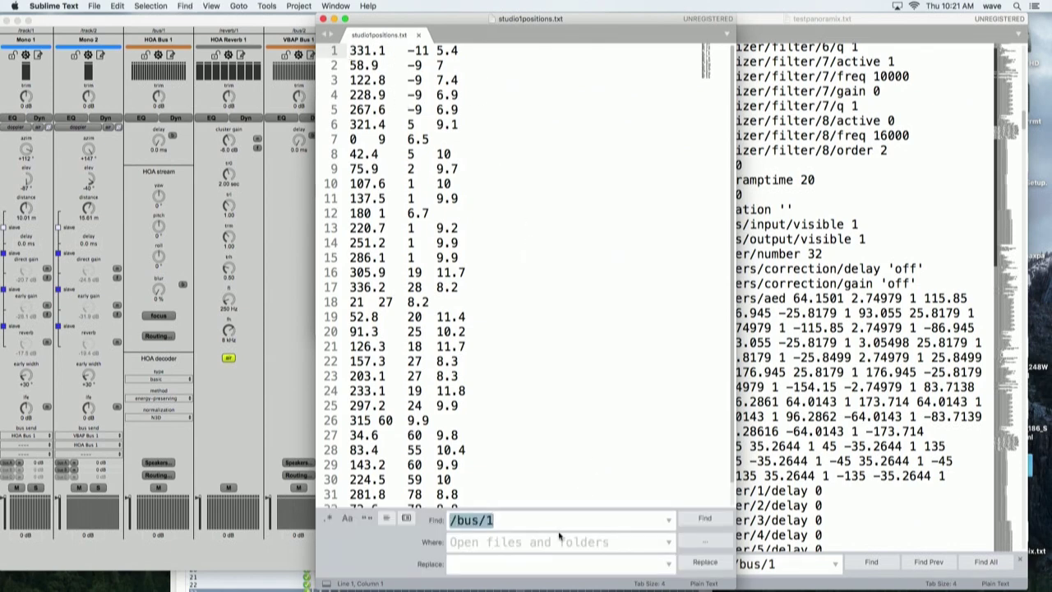
left_click(705, 544)
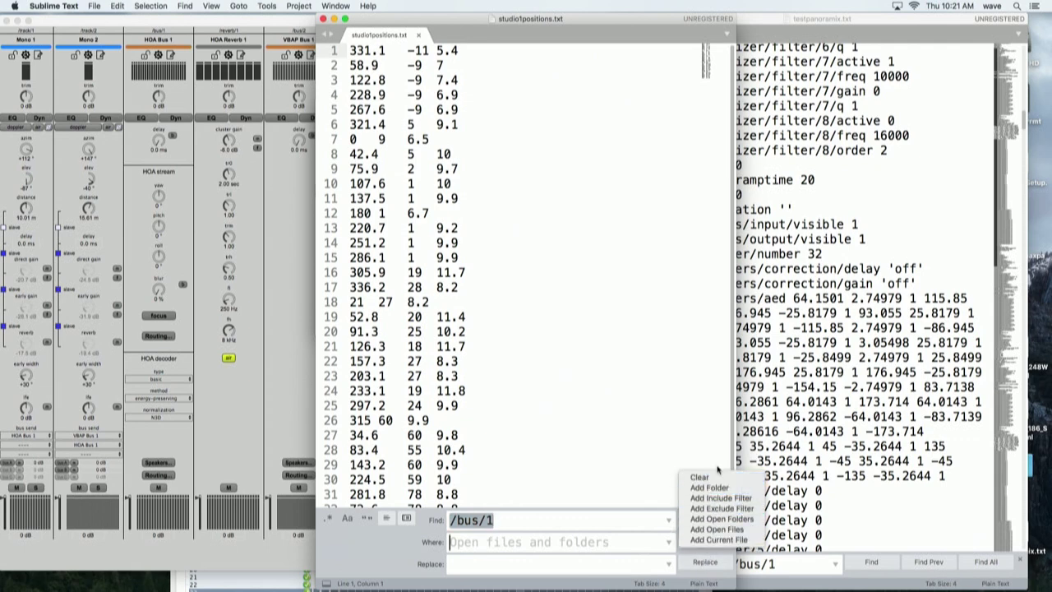
left_click(719, 540)
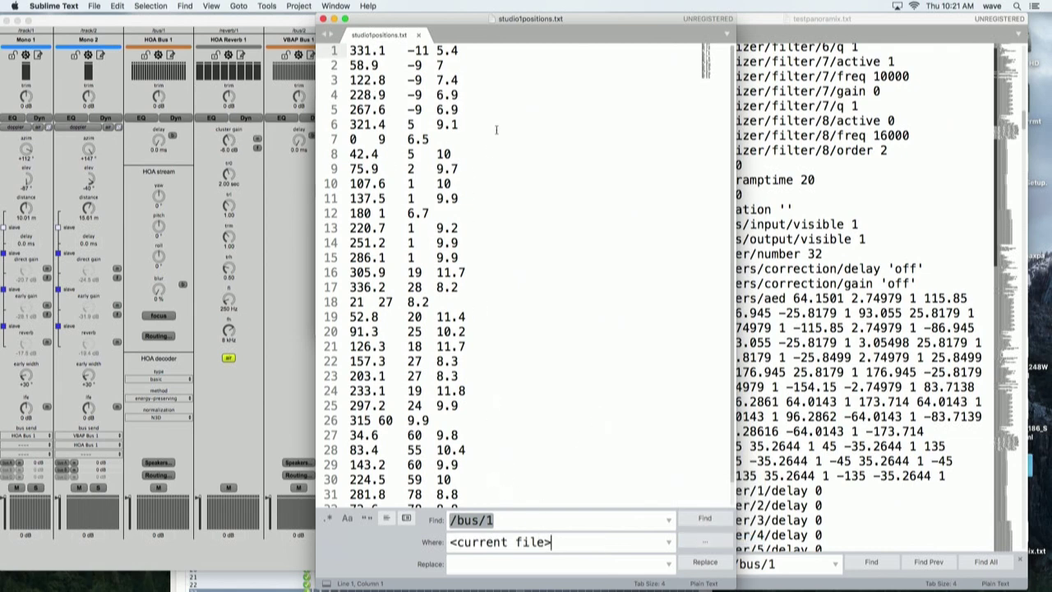
left_click(402, 50)
key("shift+Right")
key("super+c")
left_click(530, 518)
key("super+a")
key("super+v")
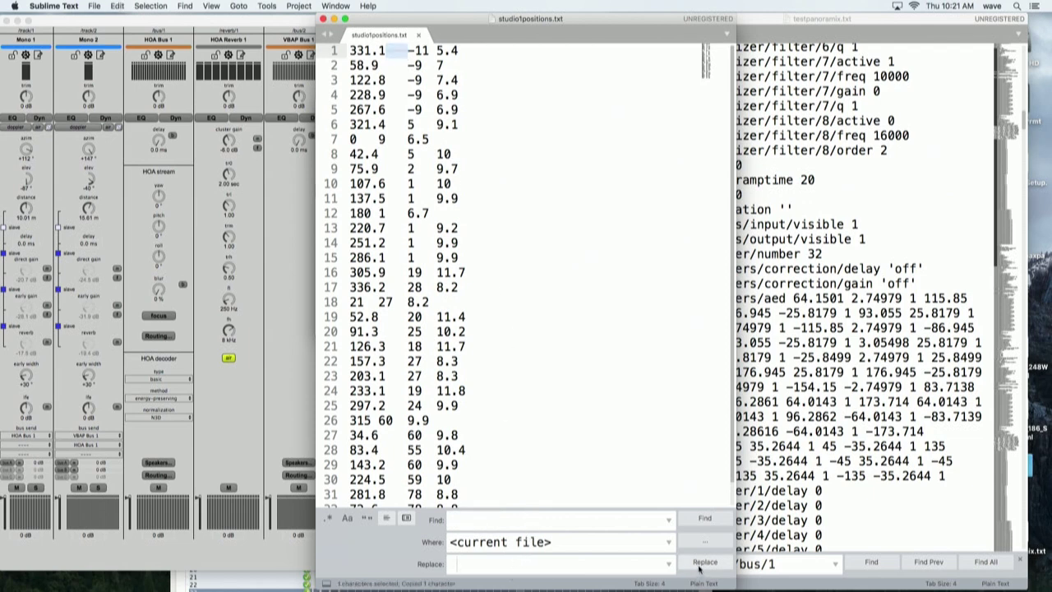
left_click(702, 567)
left_click(624, 204)
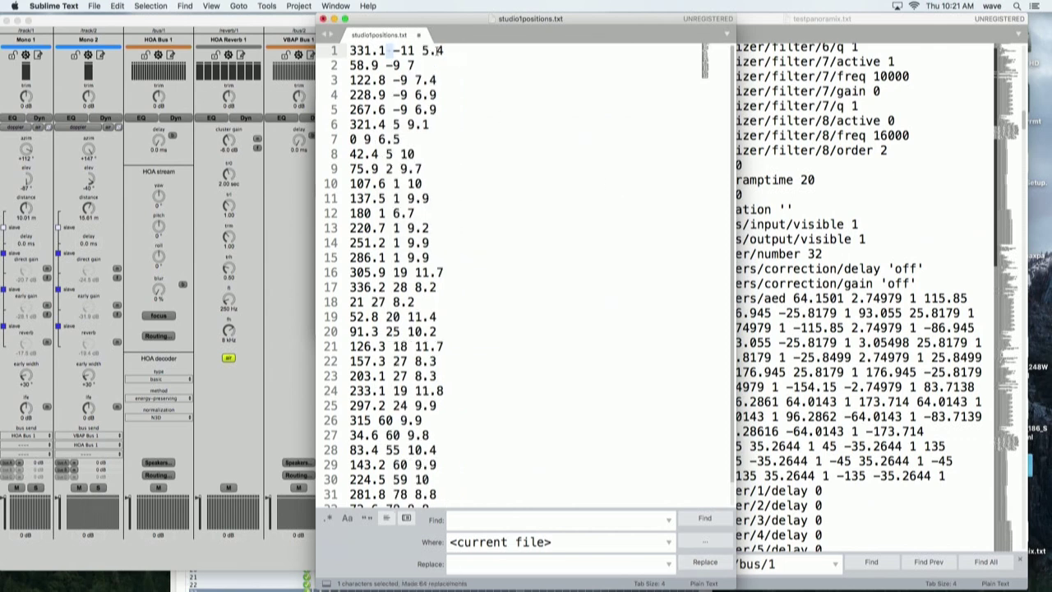
Replace all line breaks in studio1positions.txt with spaces so the coordinates form one line
left_click_drag(445, 51, 346, 65)
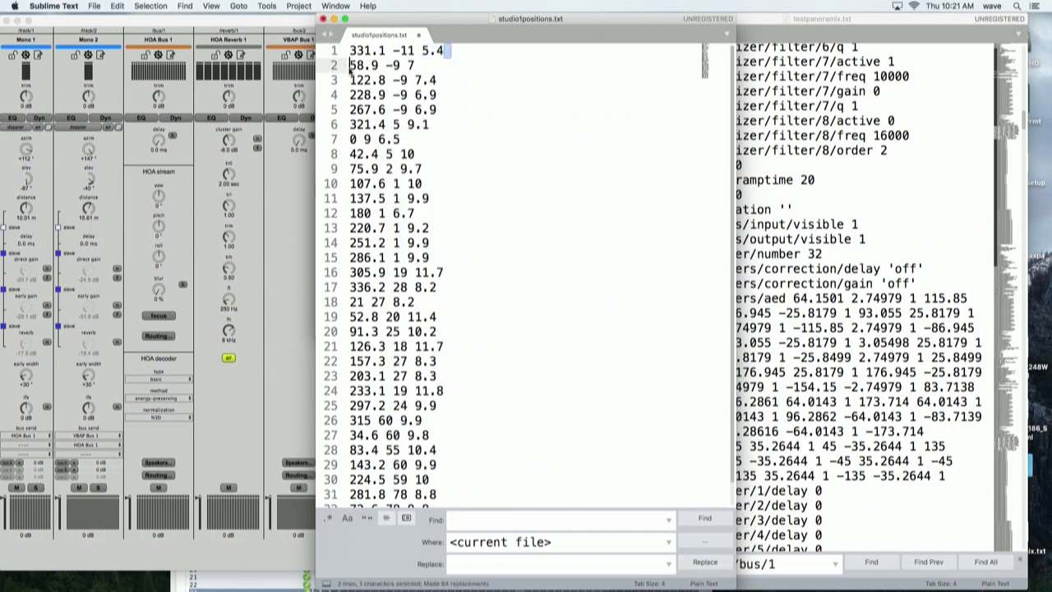
key("super+c")
left_click(706, 563)
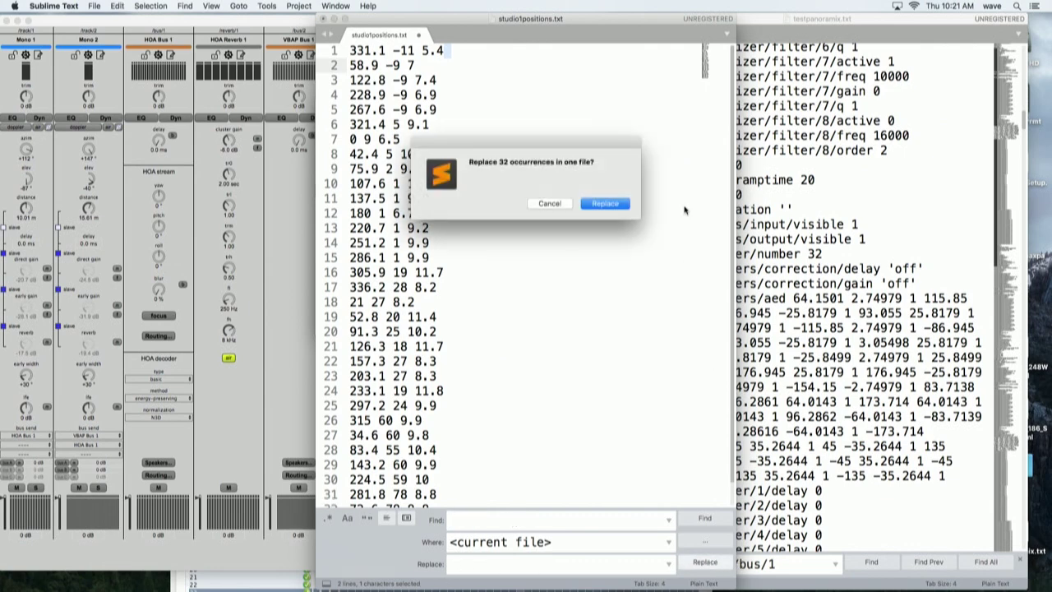
left_click(606, 203)
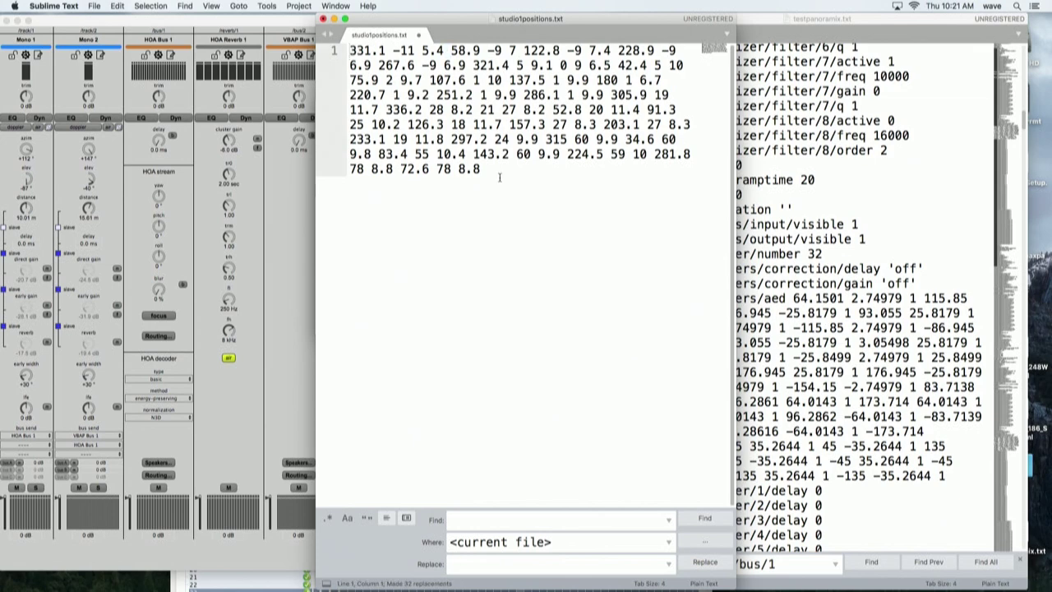
Copy all the studio coordinates over the existing values of /bus/1/speakers/aed in testpanoramix.txt
key("super+a")
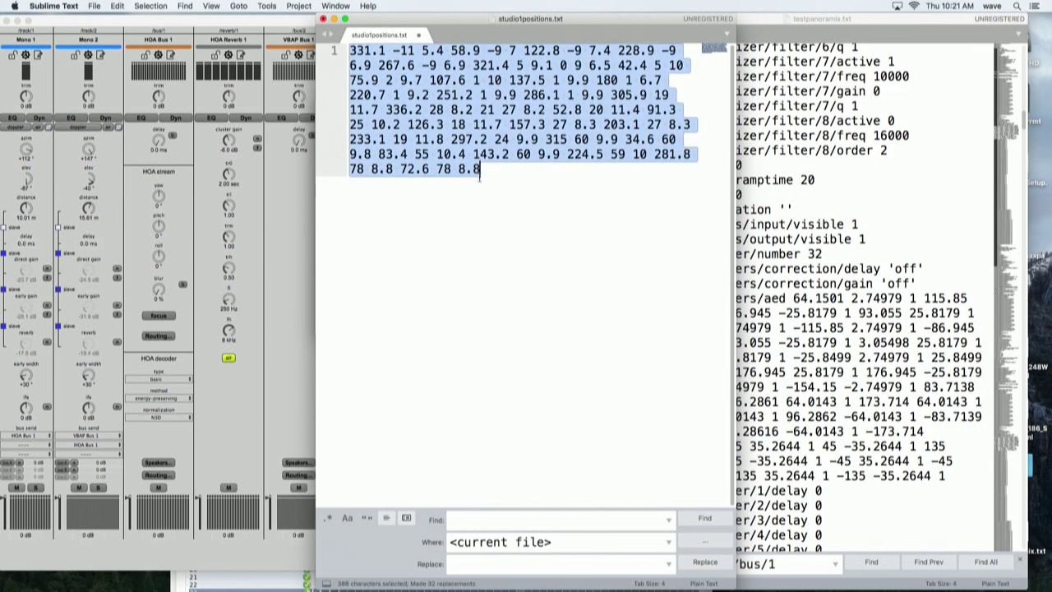
left_click(841, 23)
left_click_drag(695, 298, 958, 475)
key("super+v")
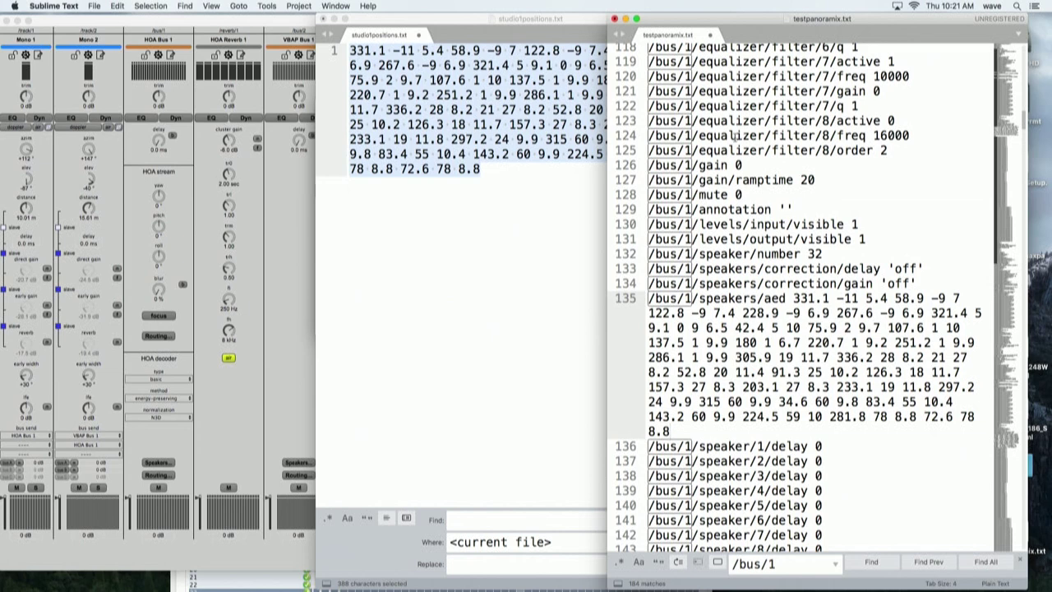
Save the edited preset on the Desktop as testpanoramix2.txt and switch back to Panoramix
key("super+s")
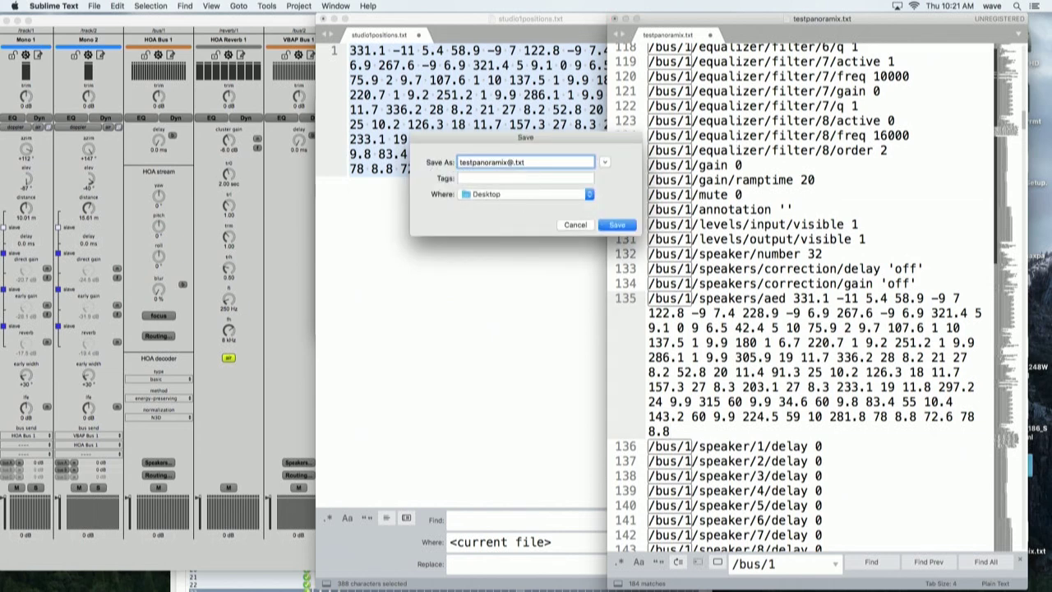
key("Return")
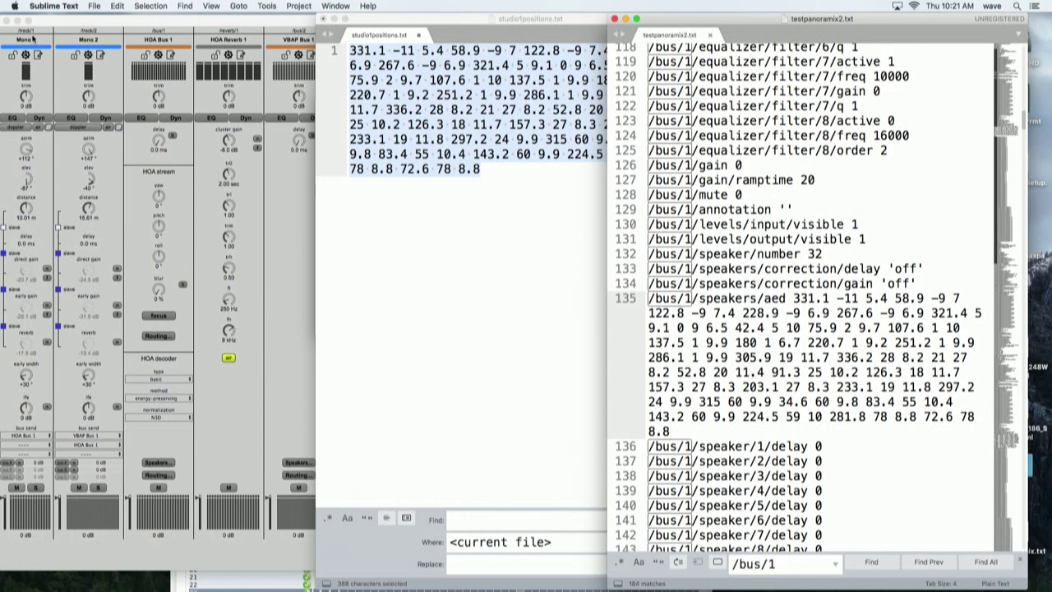
left_click(82, 30)
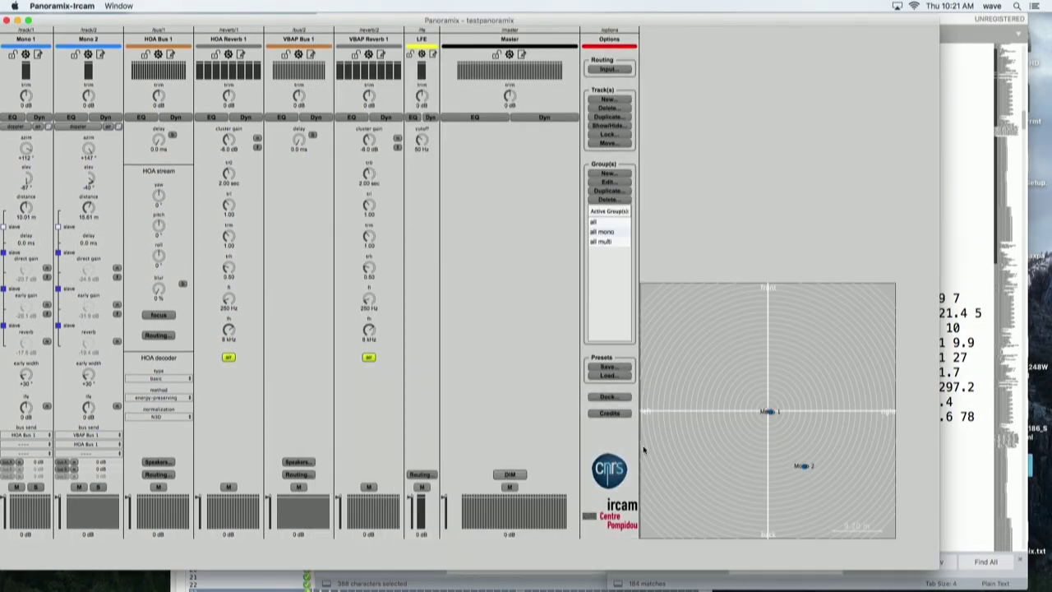
Load the edited preset testpanoramix2.txt from the Desktop
left_click(608, 375)
left_click(254, 133)
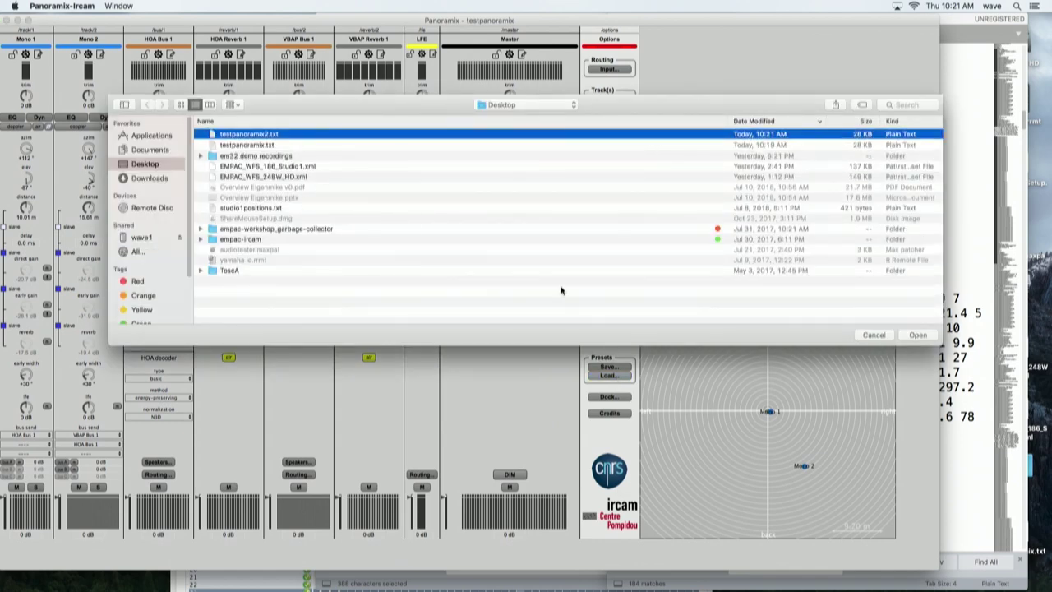
key("Return")
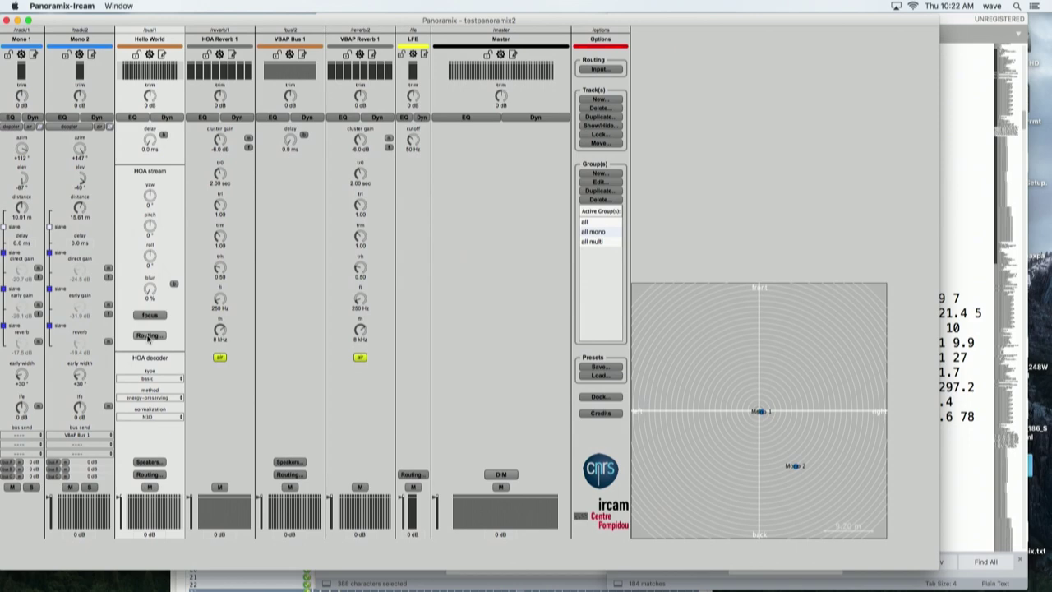
Open the loudspeaker positions of the Hello World bus and set both delay correction and gain correction to auto
left_click(150, 463)
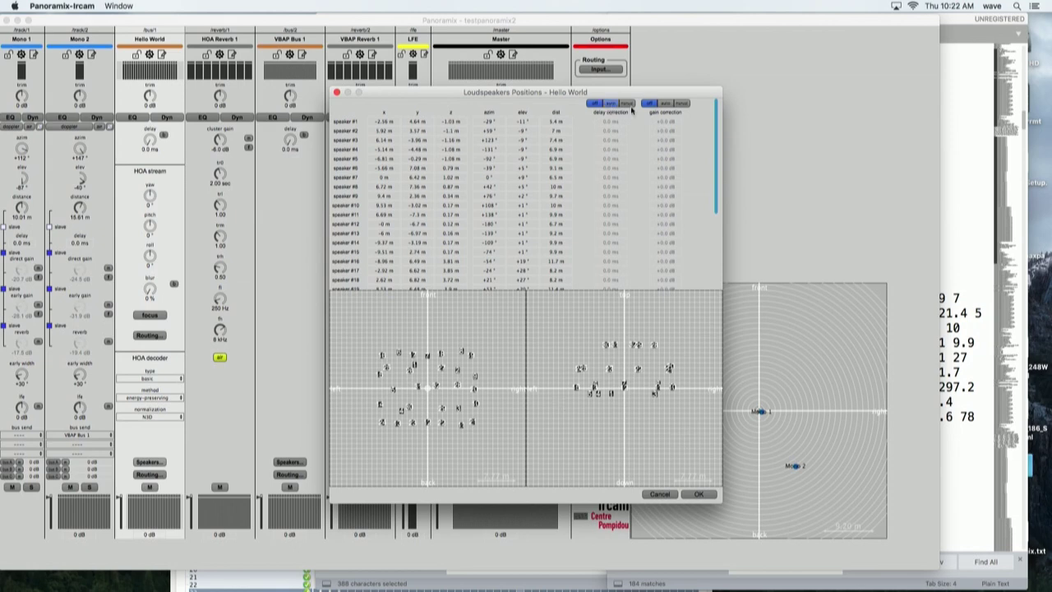
left_click(668, 103)
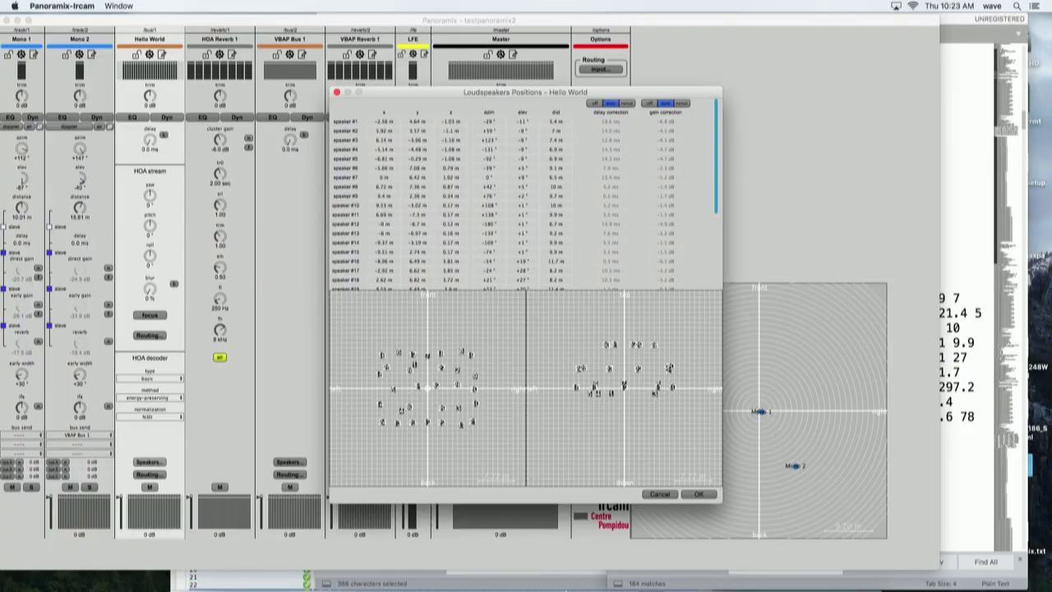
Switch to Safari, search the web for "spat revolution" and open the Flux product page for Spat Revolution
mouse_move(658, 580)
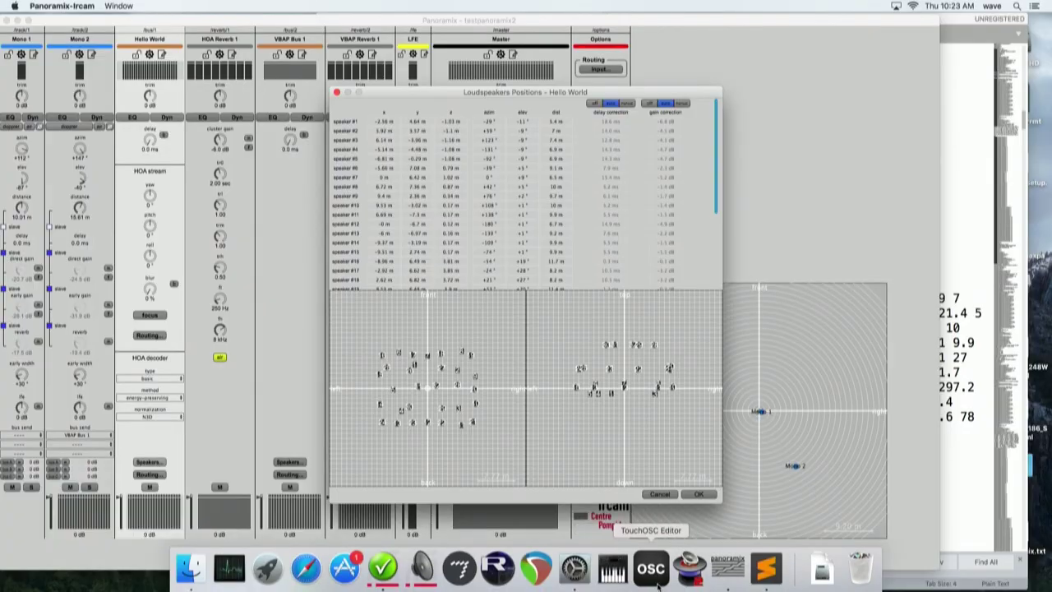
left_click(306, 568)
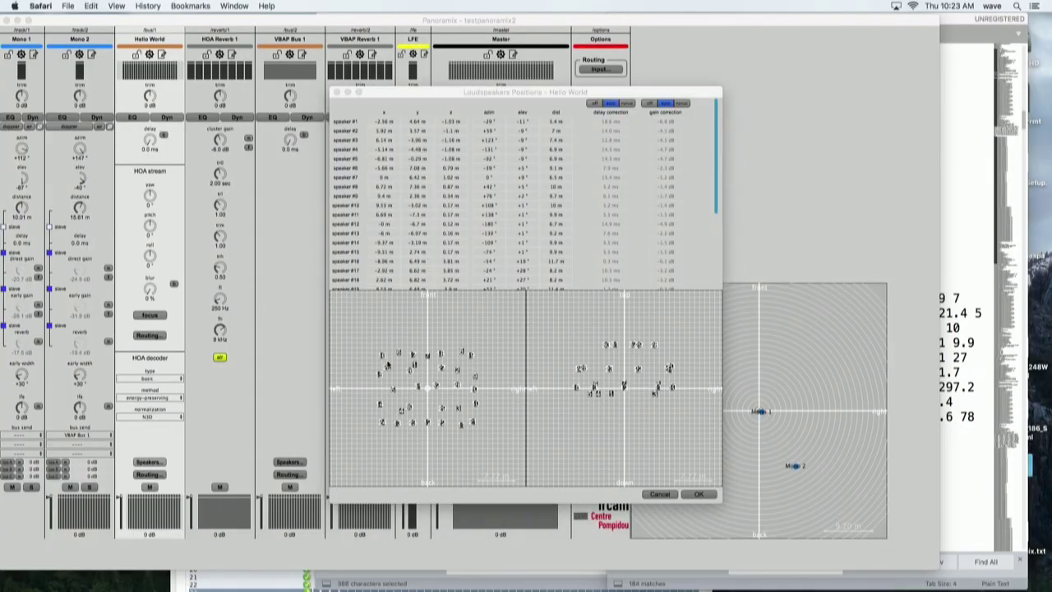
type("spat revolution")
key("Escape")
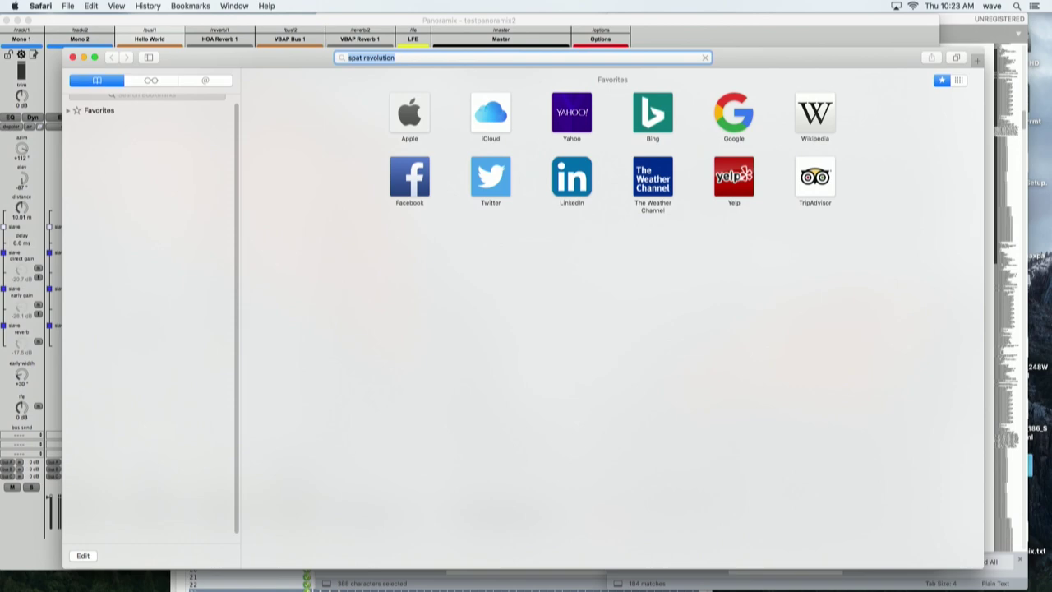
key("Return")
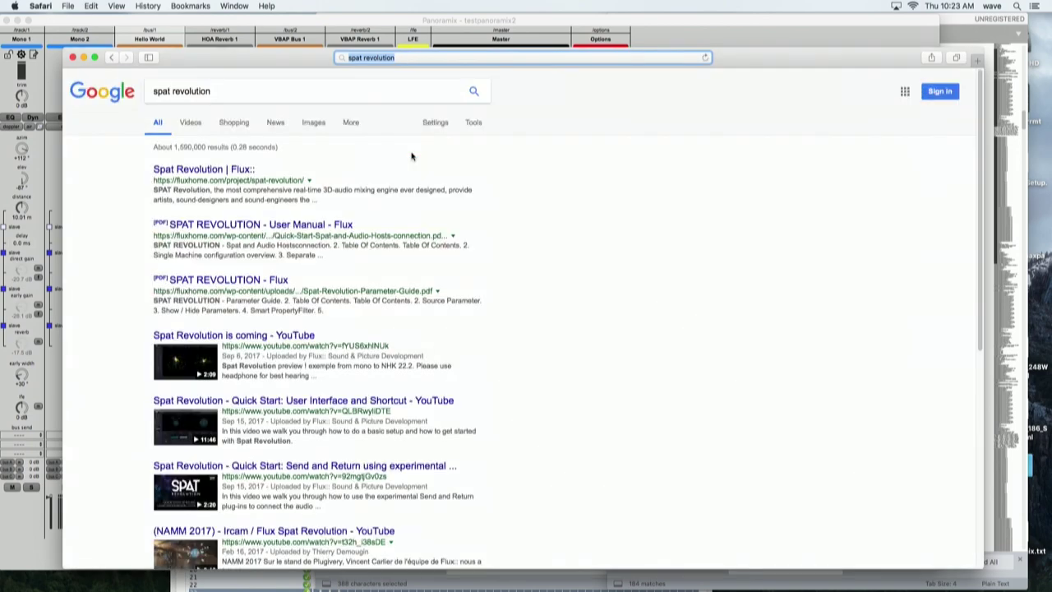
left_click(227, 170)
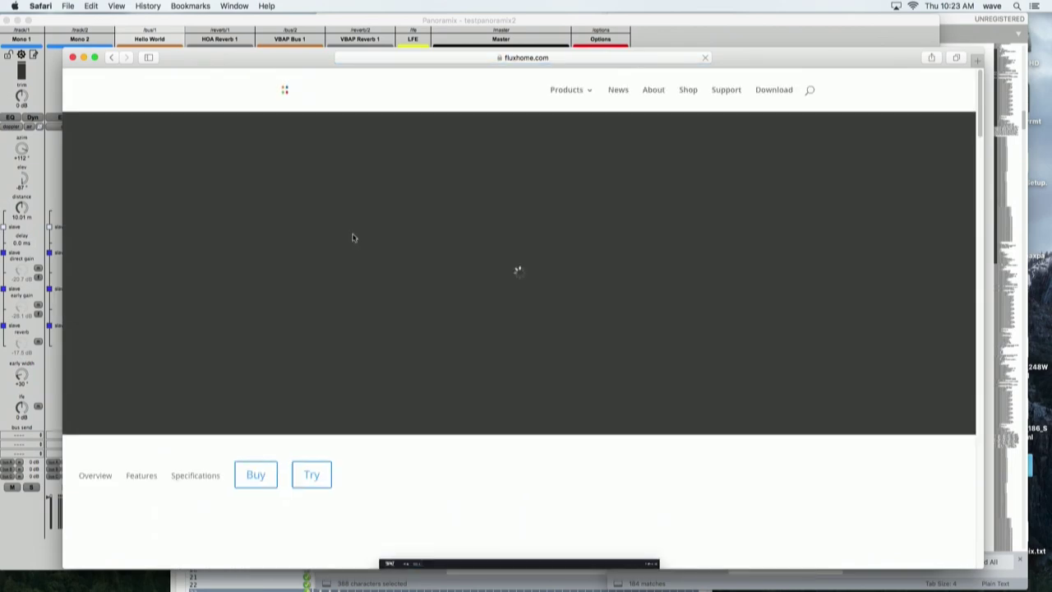
Play the "Spat Revolution is coming" video on the product page, skim through it in full screen, and return to the page
scroll(462, 378, "down", 10)
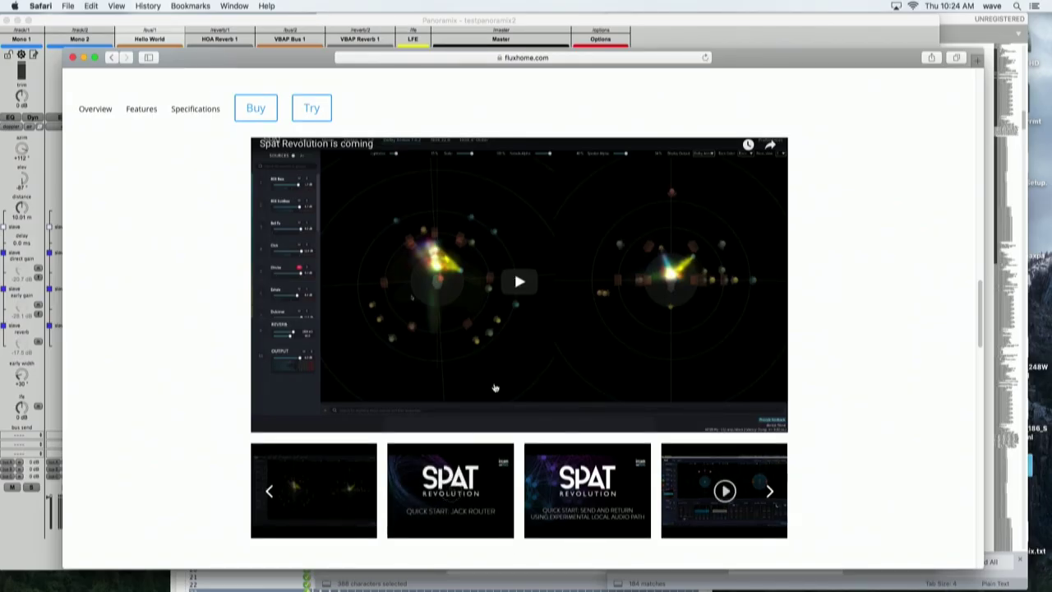
left_click(520, 281)
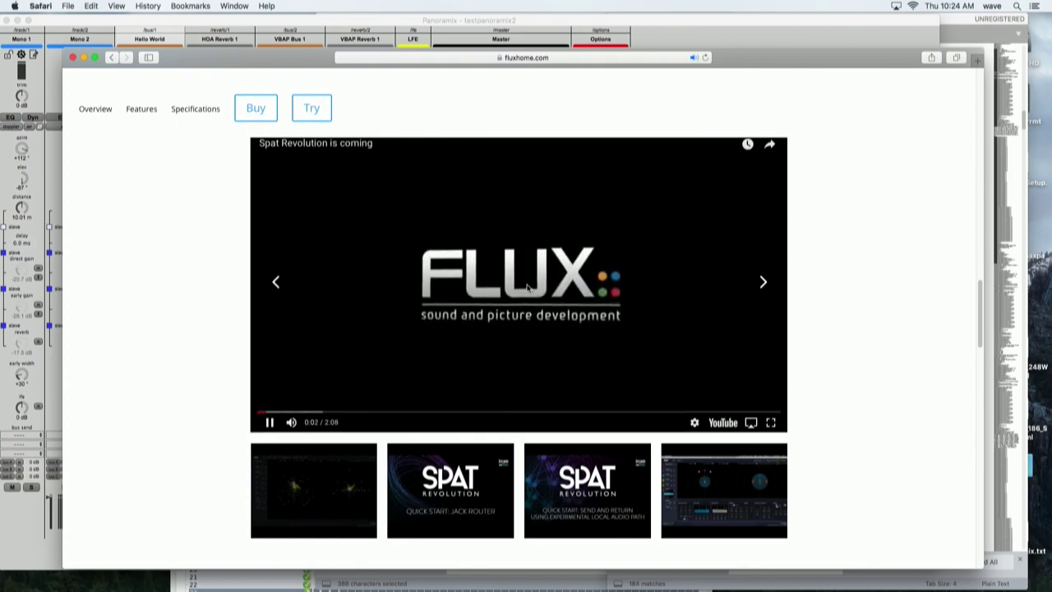
left_click(306, 411)
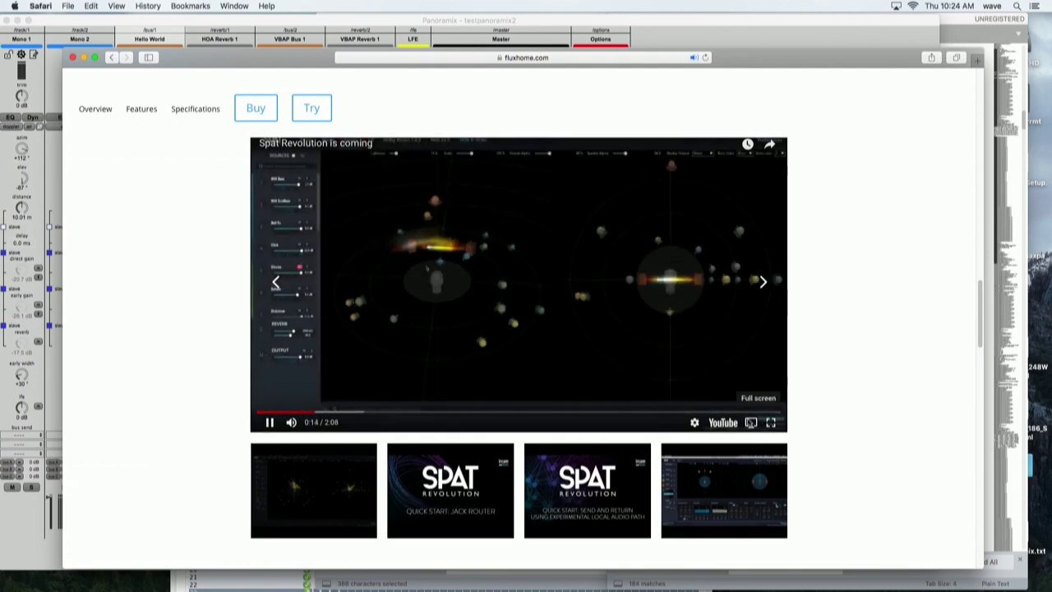
left_click(770, 422)
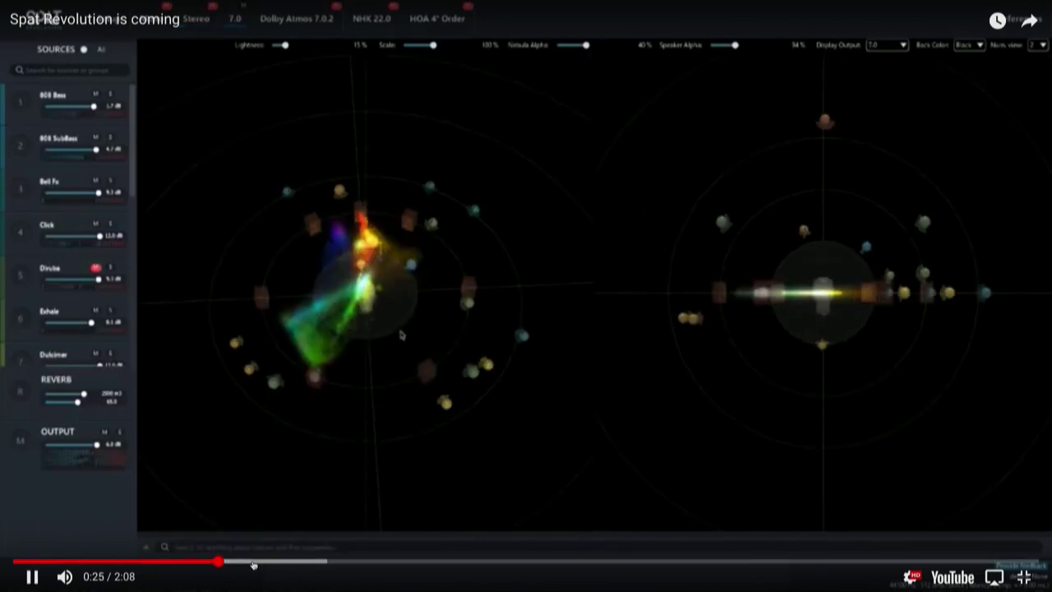
left_click(253, 562)
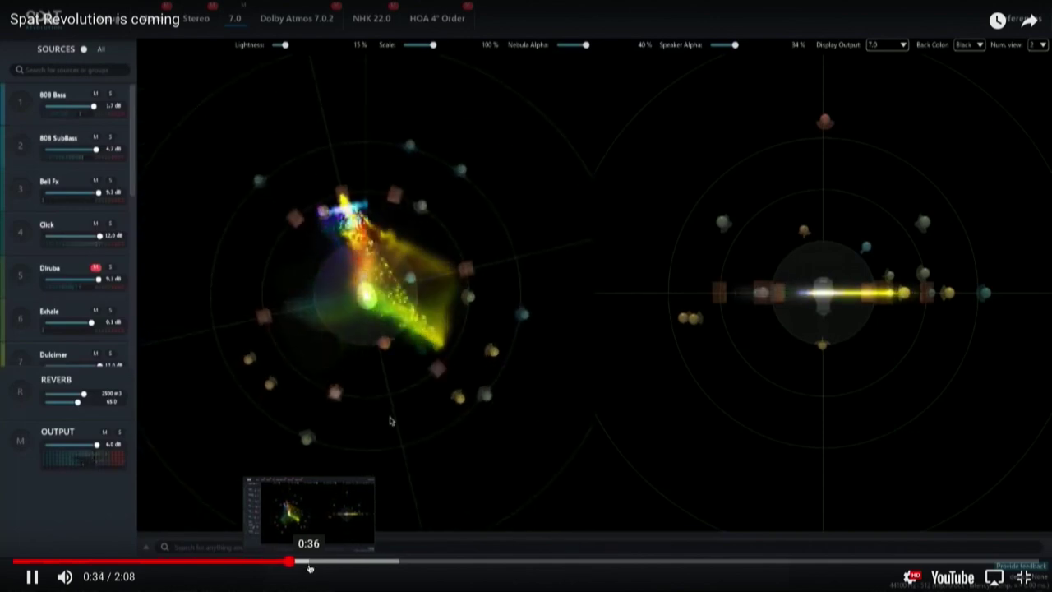
left_click(370, 566)
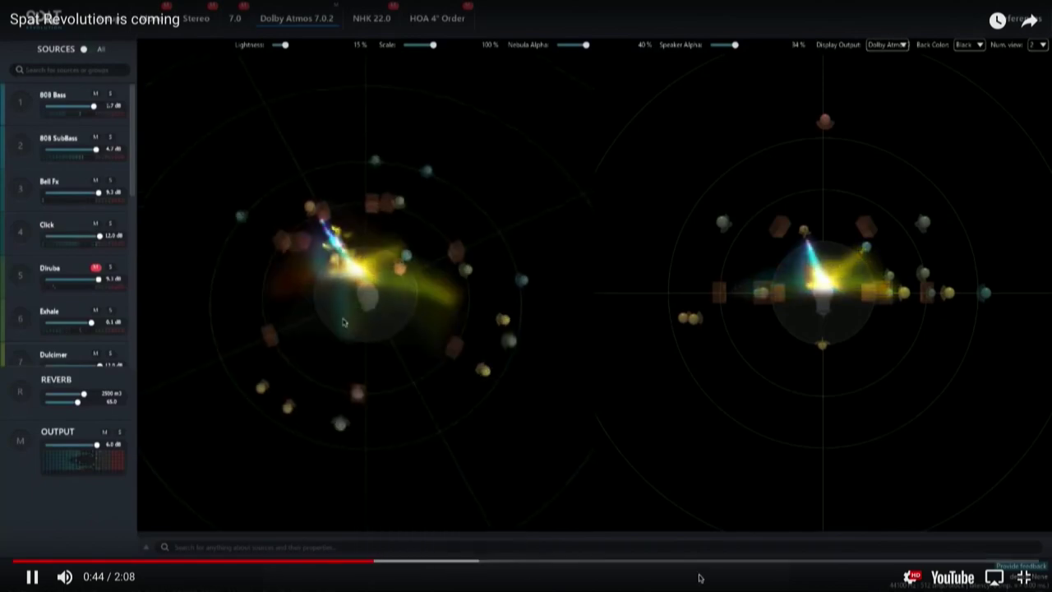
left_click(748, 562)
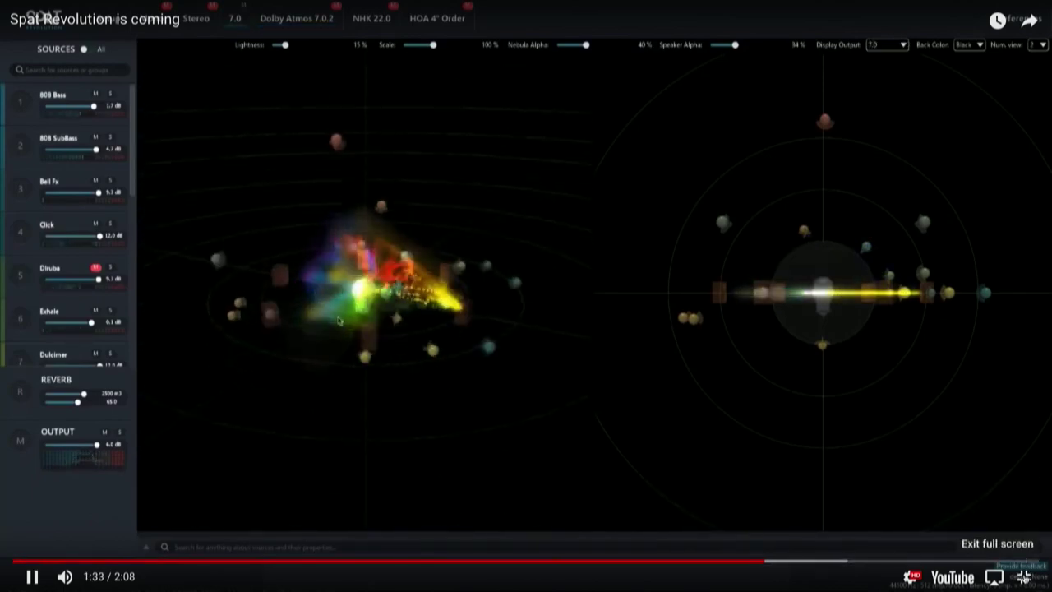
left_click(1023, 576)
Find the "Quick Start: User Interface and Shortcut" video, play it in full screen and skip ahead to about 3:05
left_click(769, 490)
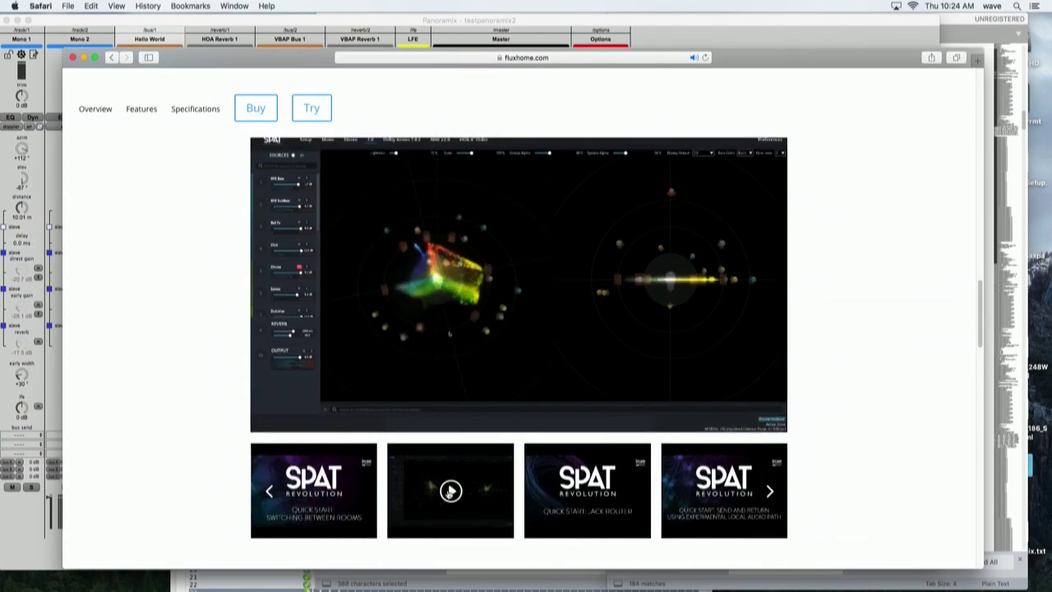
left_click(773, 492)
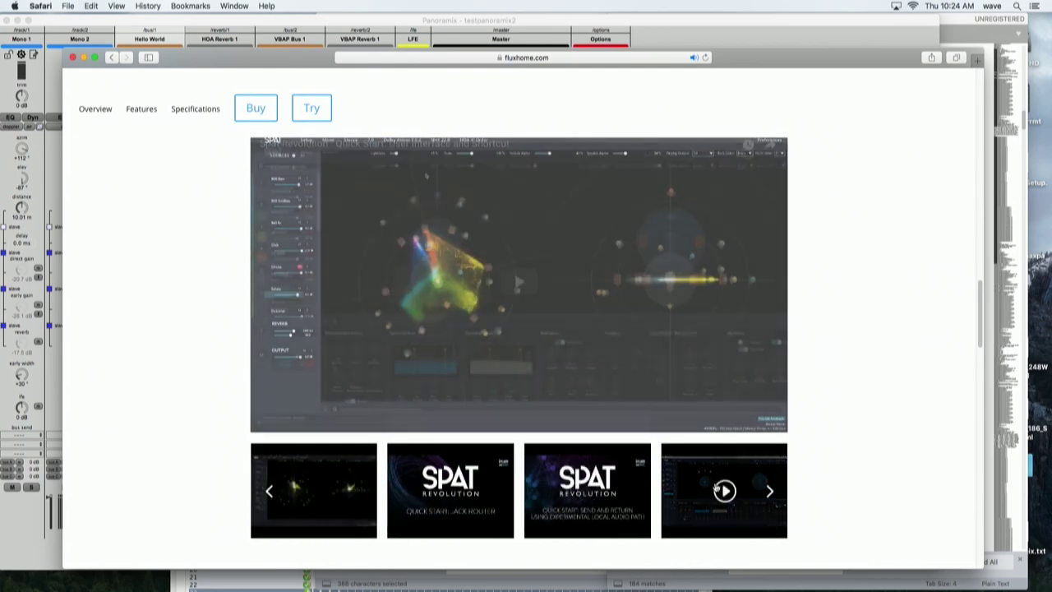
left_click(520, 282)
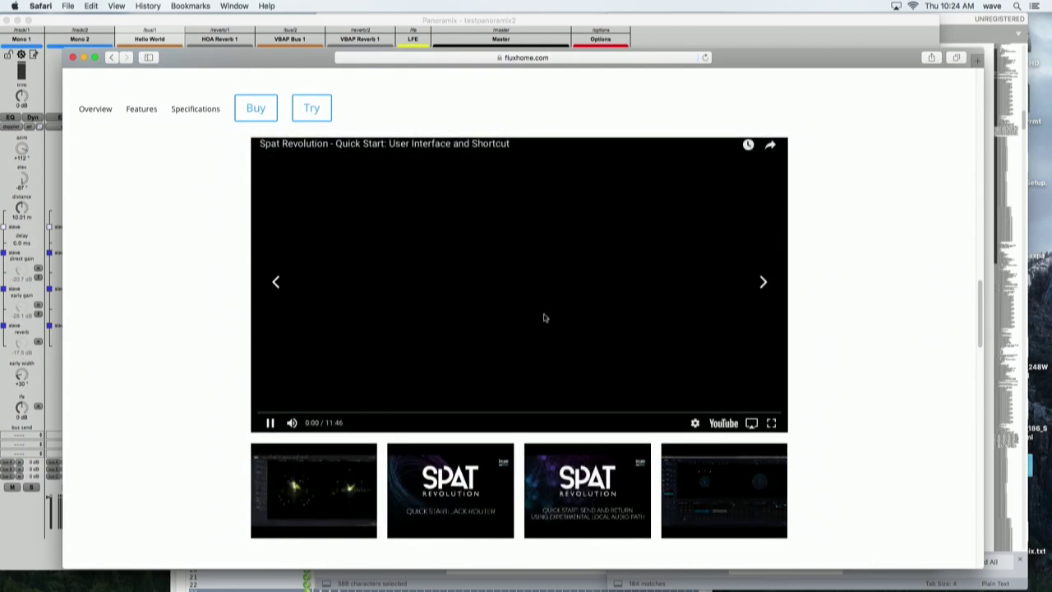
left_click(770, 422)
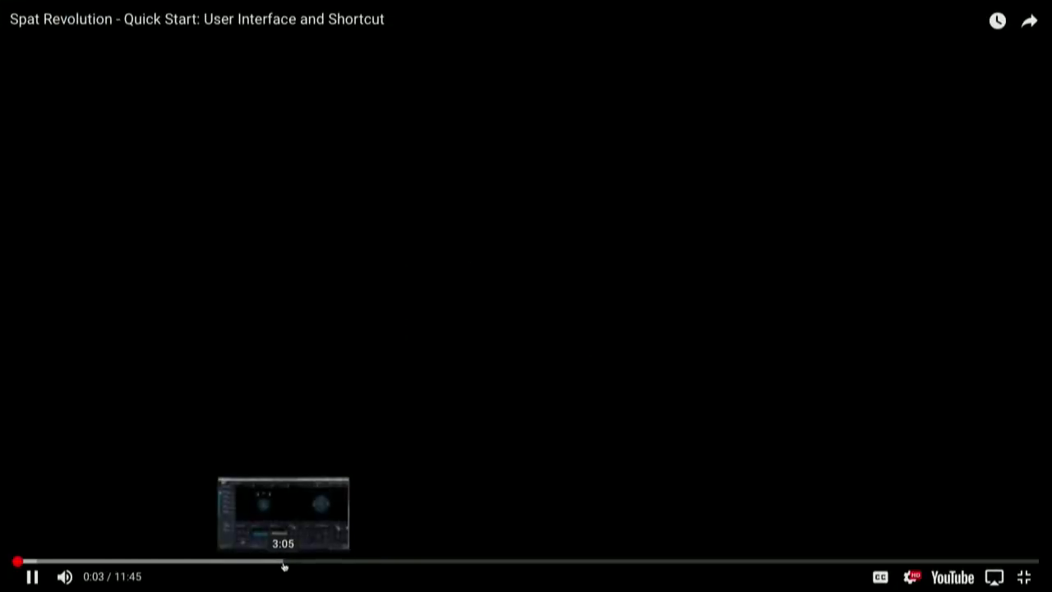
left_click(284, 562)
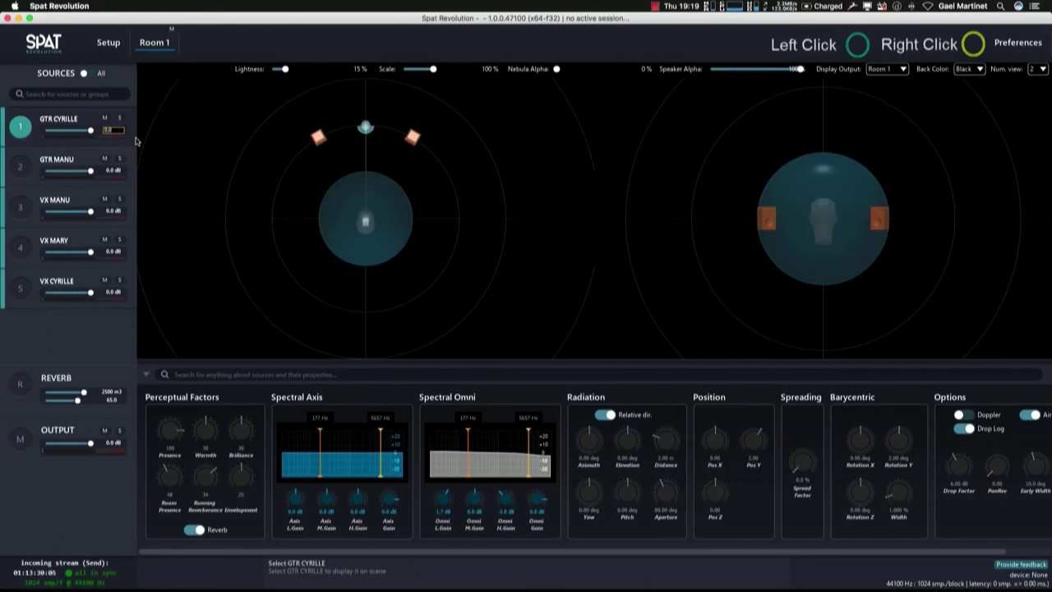
key("Return")
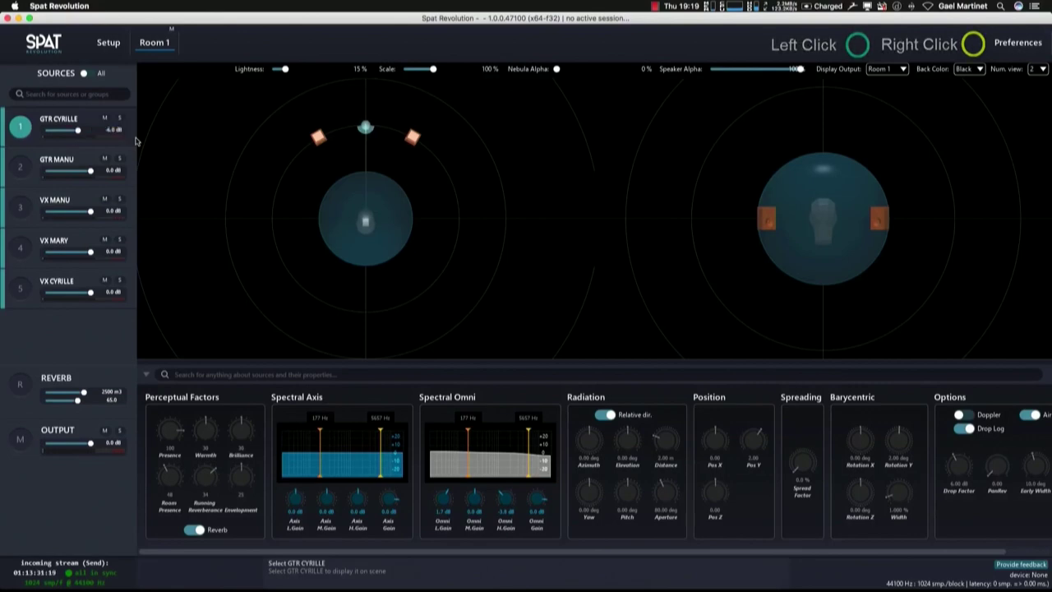
double_click(80, 136)
double_click(88, 120)
left_click(88, 123)
Skip the quick start video ahead to about 7:15, leave full screen and pause playback
mouse_move(735, 278)
left_click(645, 559)
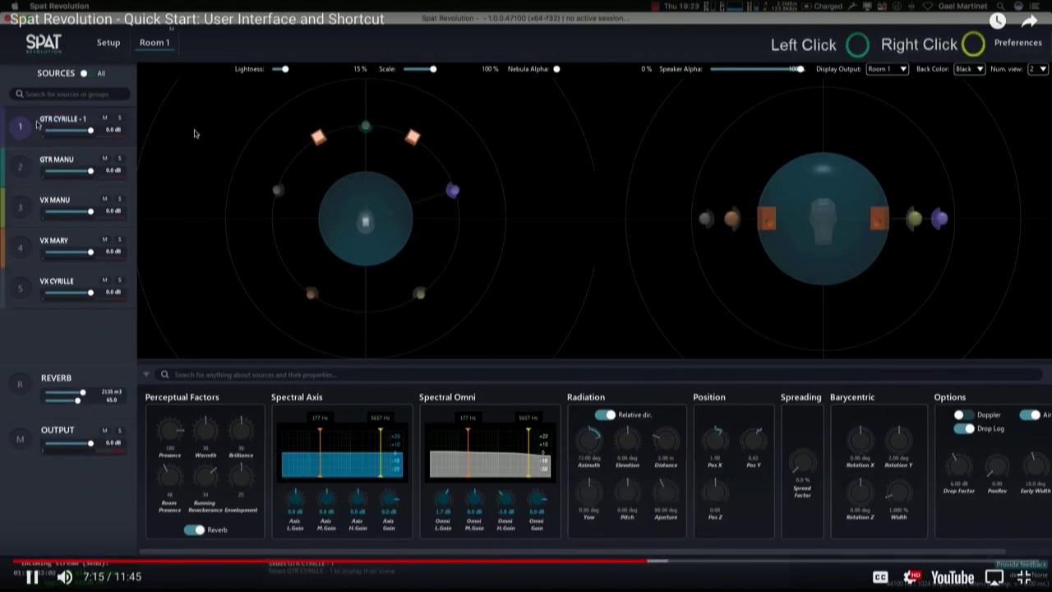
key("Escape")
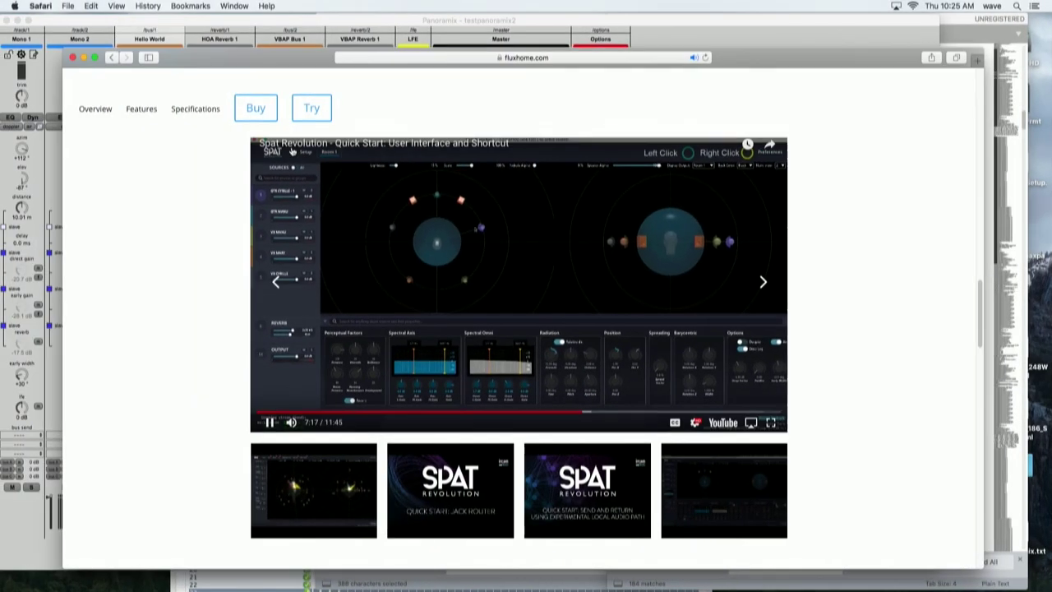
left_click(522, 355)
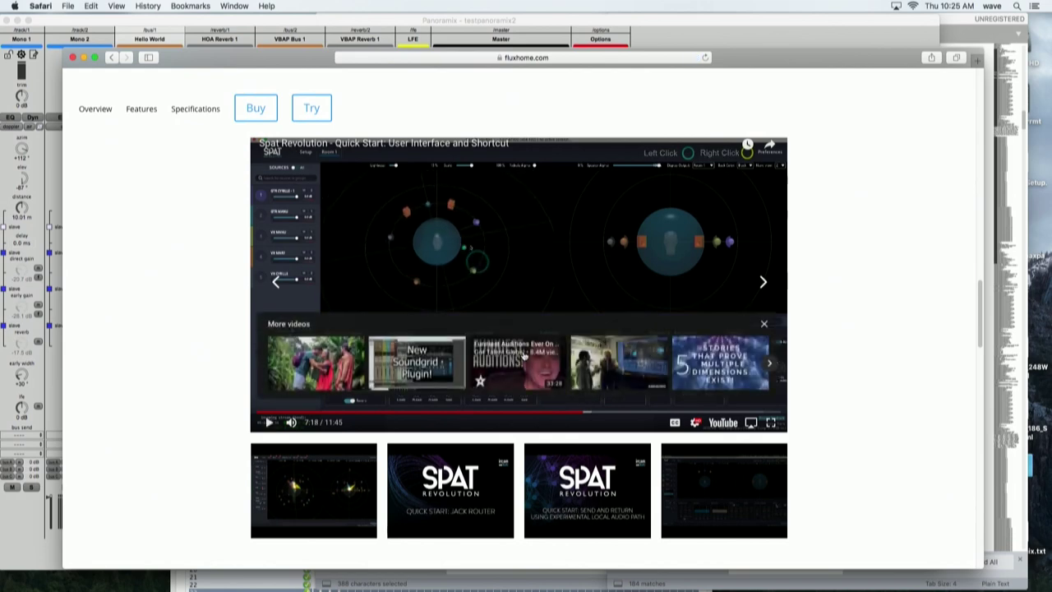
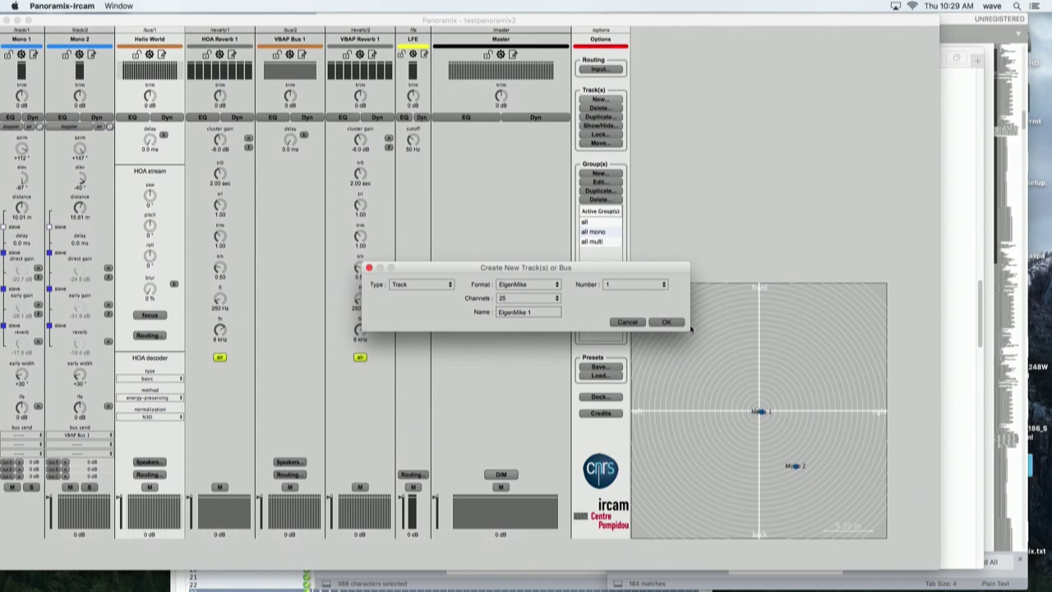
Create one 25-channel EigenMike track named EigenMike 1 and send it to the Hello World bus
left_click(670, 323)
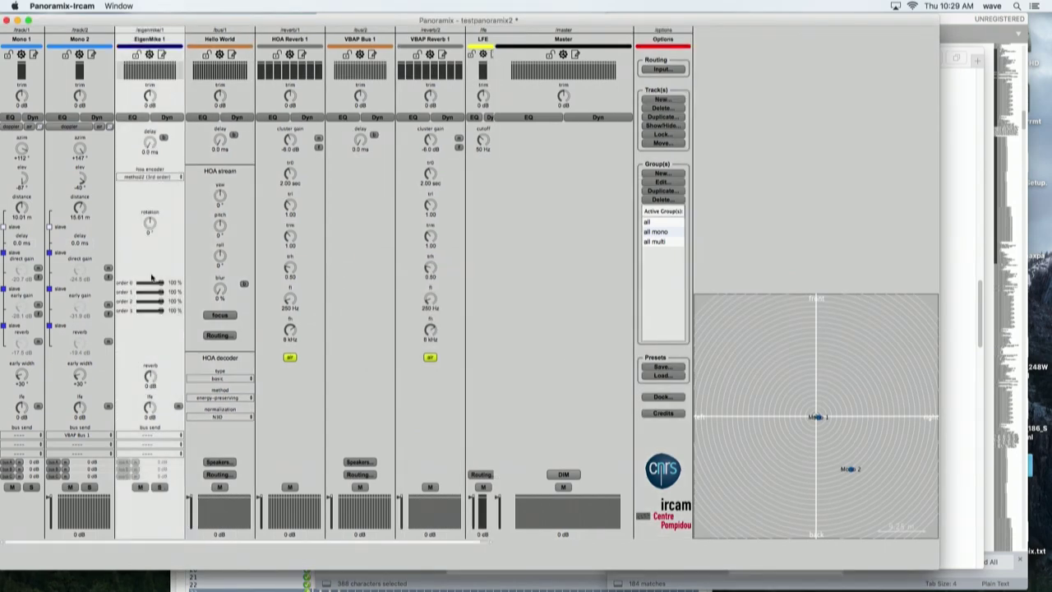
left_click(152, 445)
left_click(147, 452)
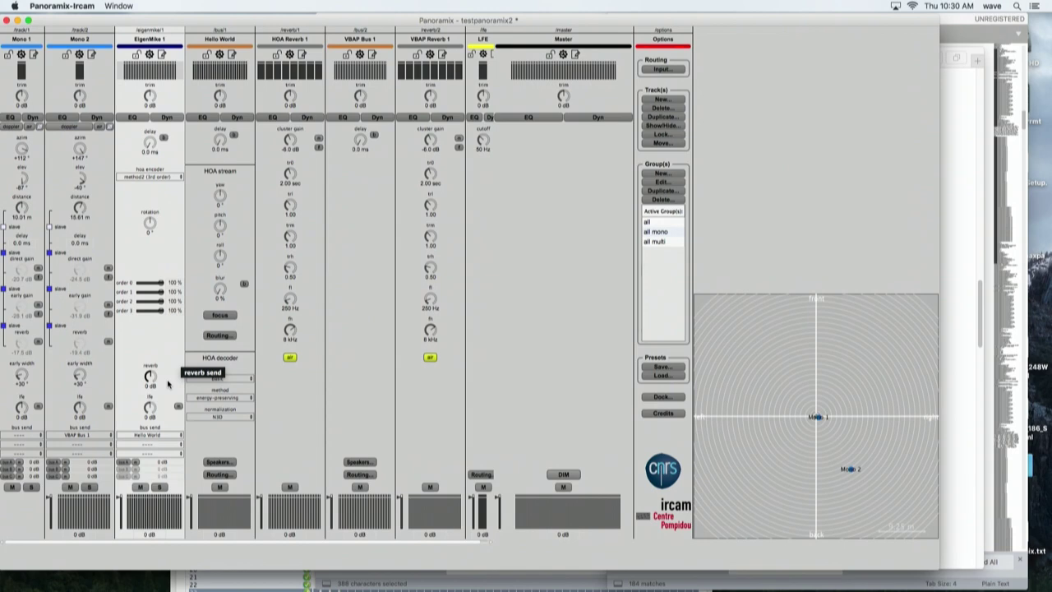
Set the EigenMike 1 track's HOA encoder to method1 (4th order) and its regularization to +30 dB
left_click(160, 178)
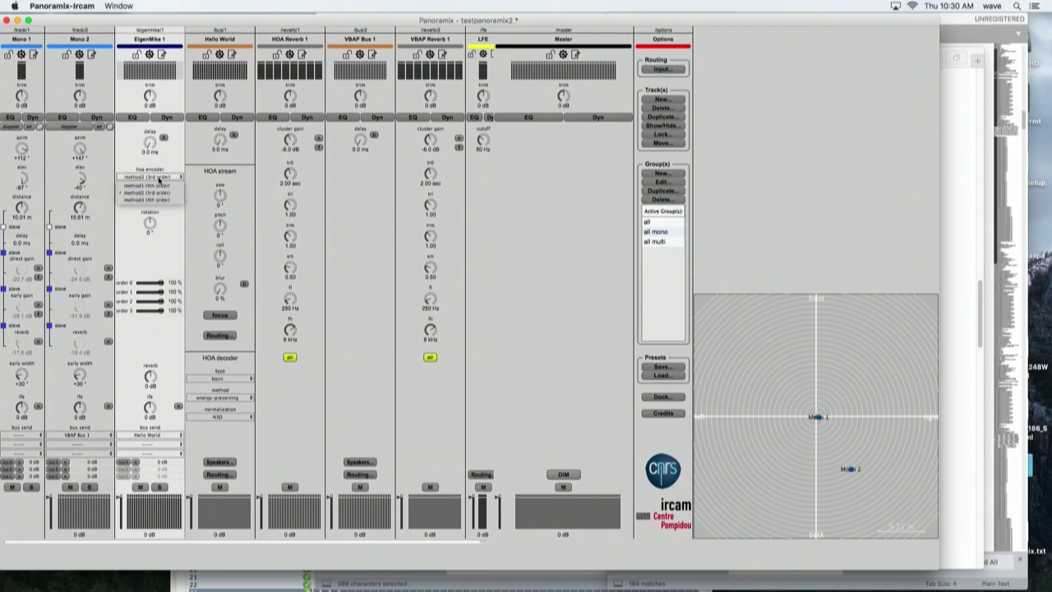
left_click(144, 186)
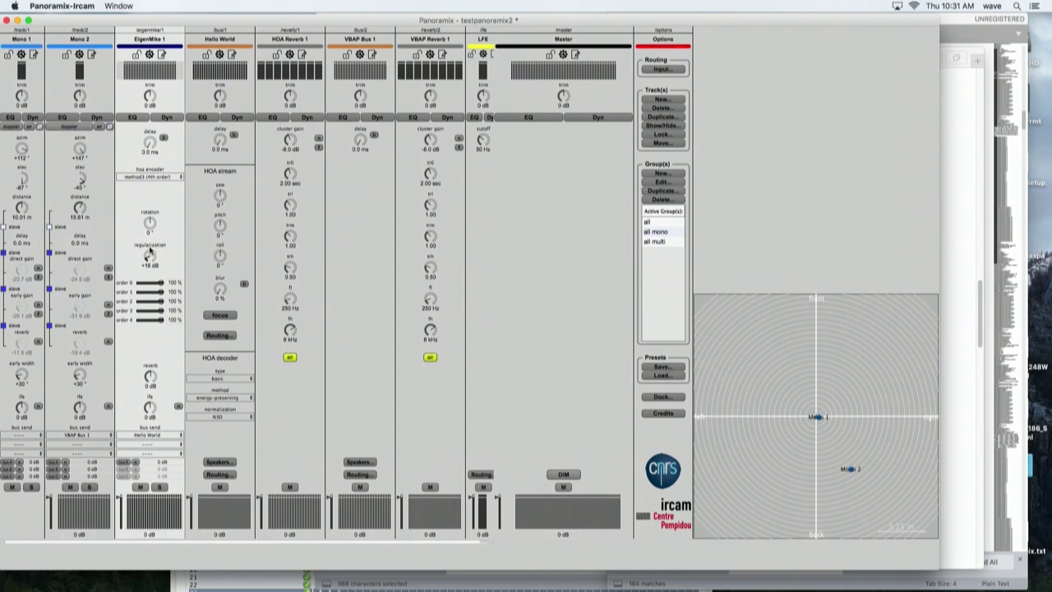
left_click_drag(146, 256, 154, 258)
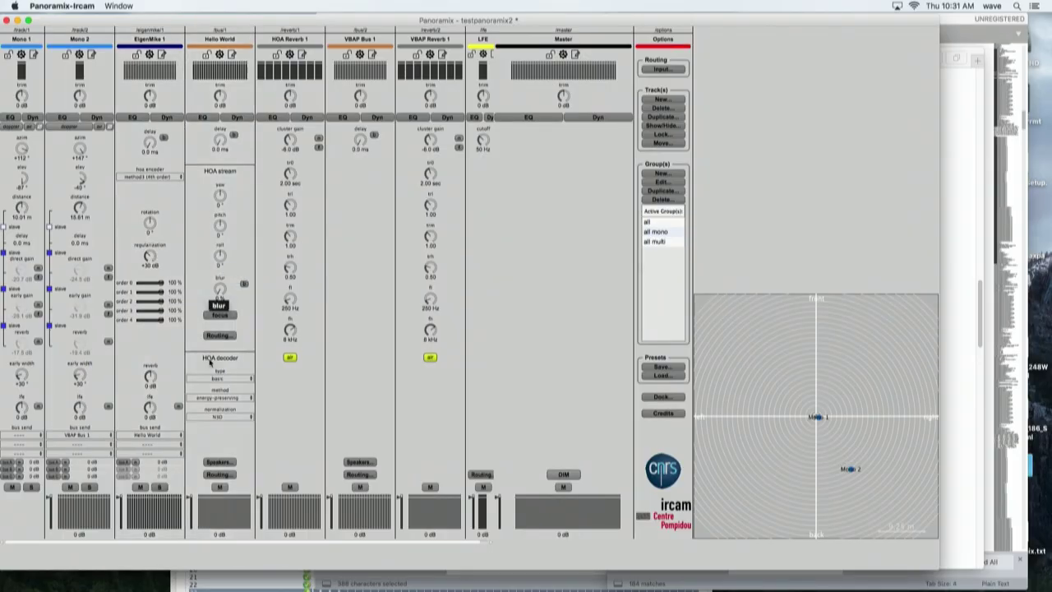
Set the HOA decoder normalization of the Hello World bus to SN3D
left_click(219, 418)
left_click(220, 426)
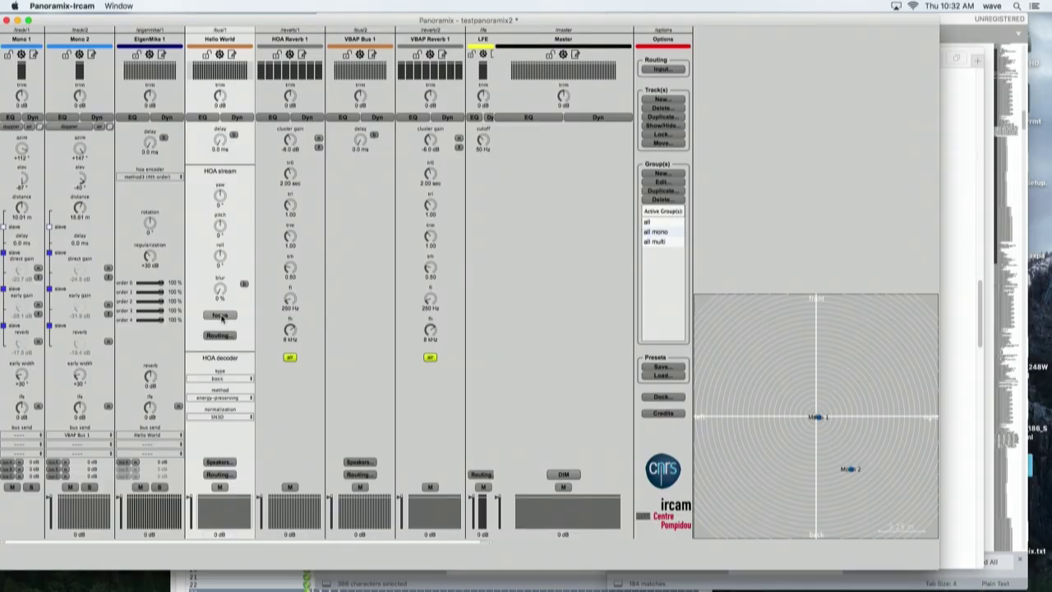
Enable the HOA focus on the Hello World bus by turning off its bypass, and aim it at about -39° azimuth
left_click(221, 316)
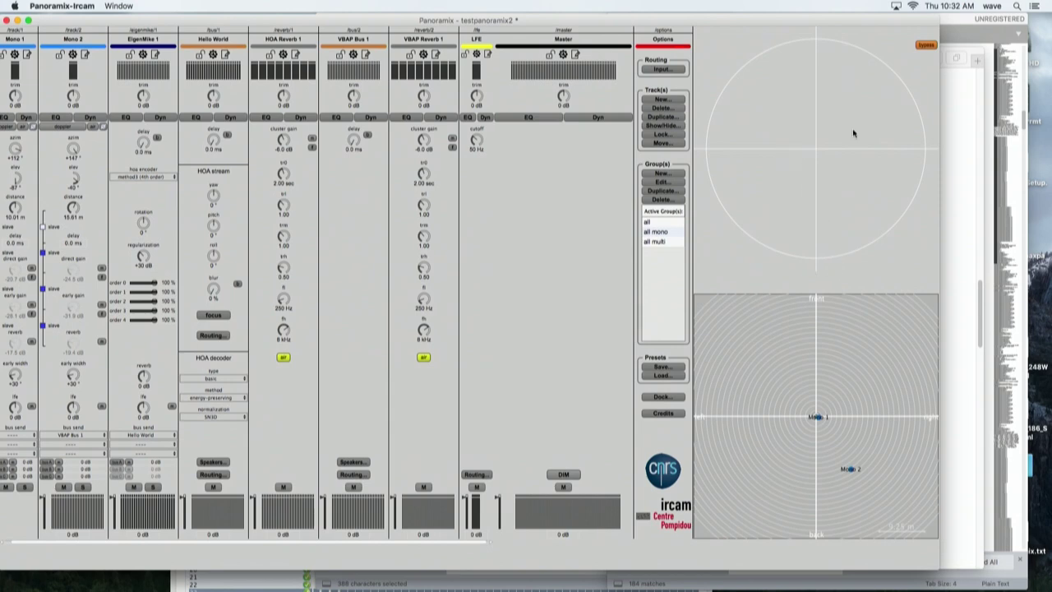
left_click(927, 45)
left_click_drag(818, 152, 773, 97)
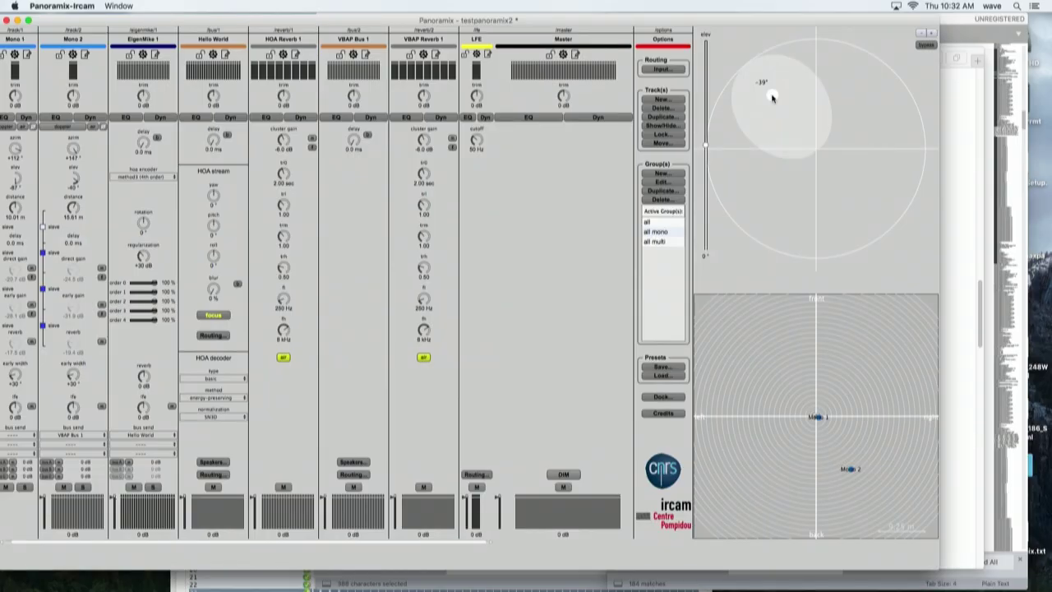
left_click(578, 266)
Examine the HOA stream routing matrix of the Hello World bus and dismiss it without changes
left_click(213, 334)
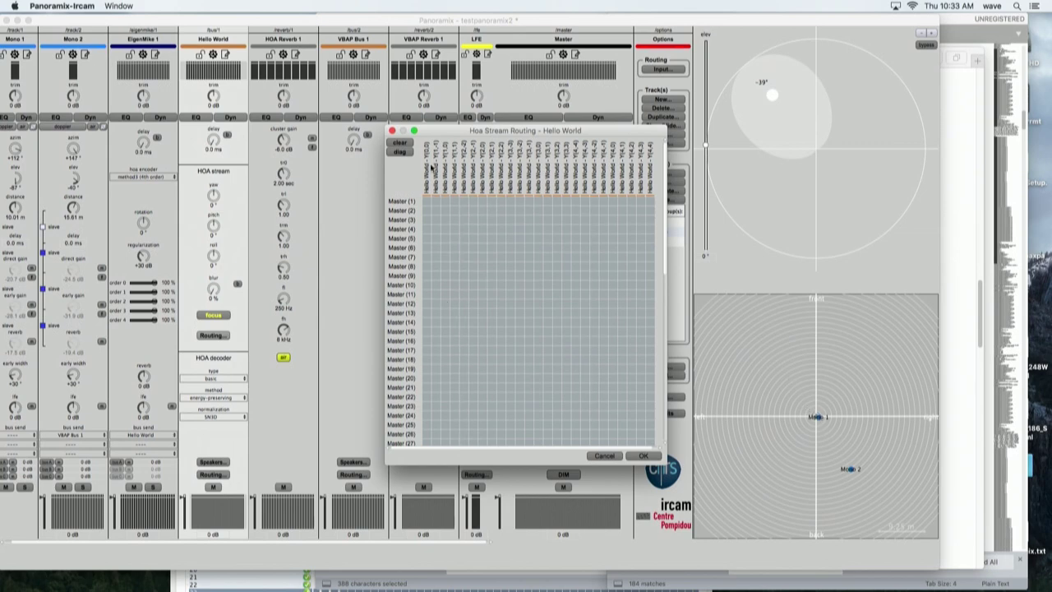
left_click(612, 459)
Move the Mono 1 source to the front left, about 24 m away at -41° azimuth, and Mono 2 to about 21 m away at -8°
left_click_drag(814, 417, 739, 329)
left_click_drag(852, 470, 803, 320)
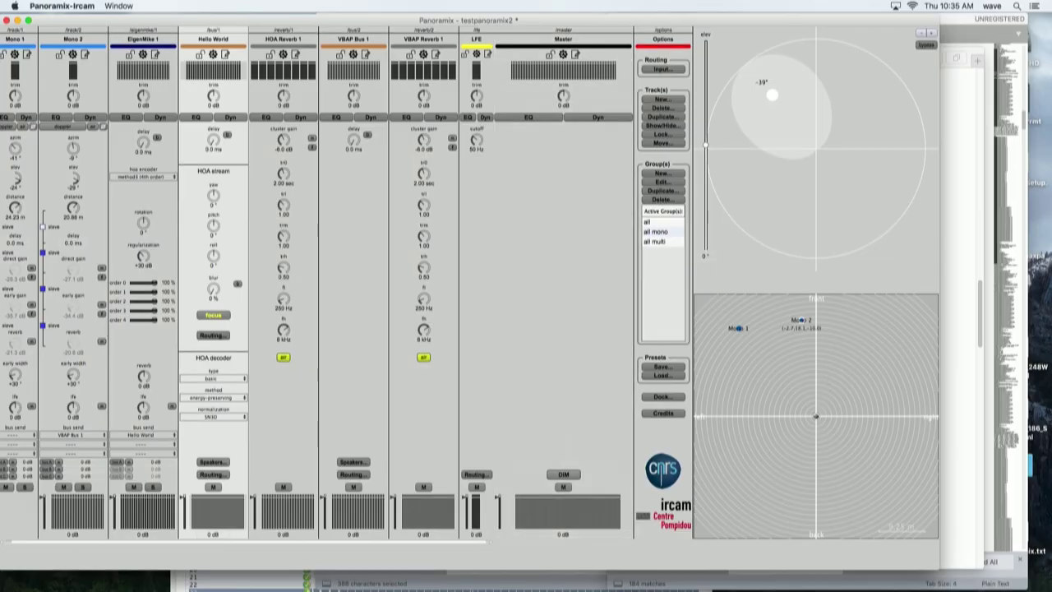
Switch the delay and gain corrections of the Hello World bus's loudspeakers to auto, and from there to manual
left_click(213, 462)
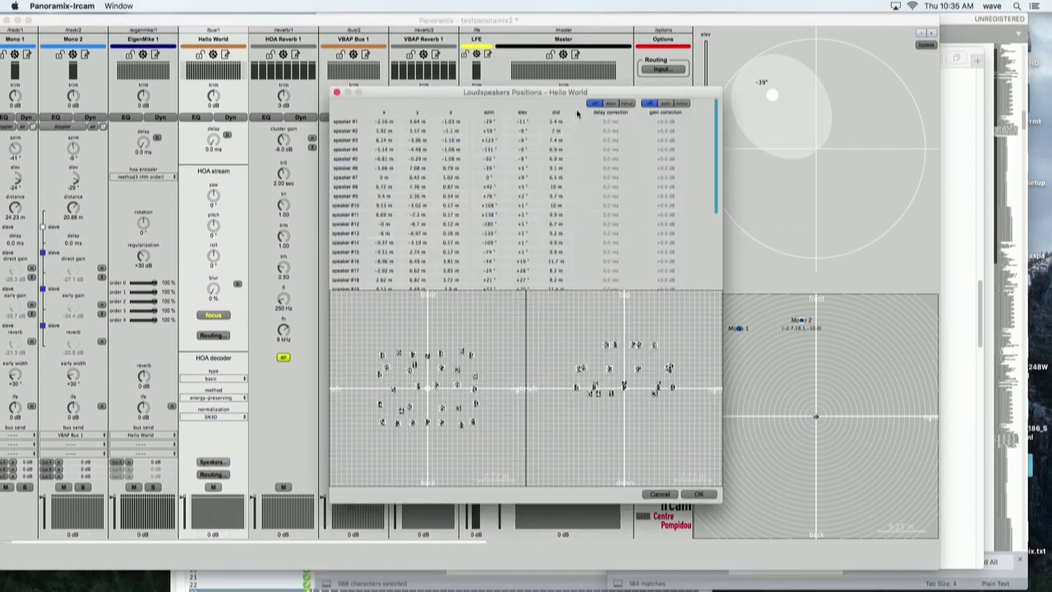
left_click_drag(559, 92, 780, 136)
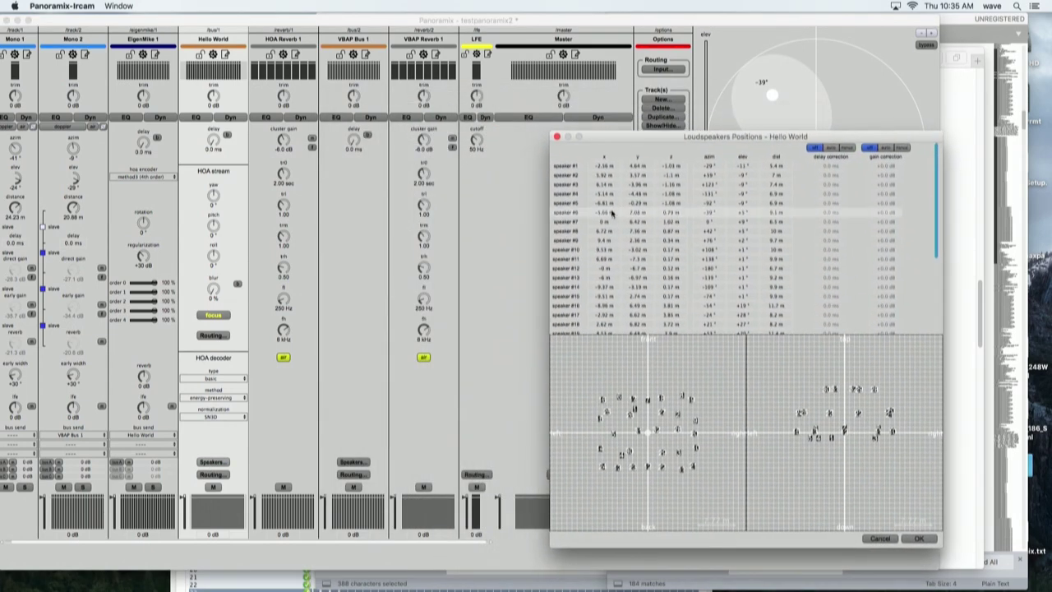
left_click(830, 147)
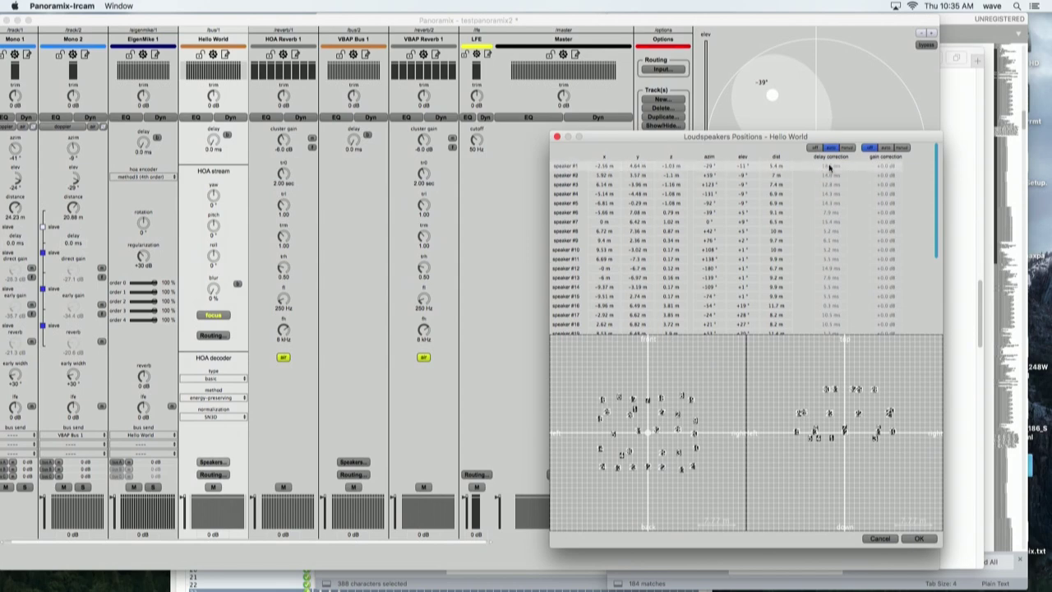
left_click(884, 147)
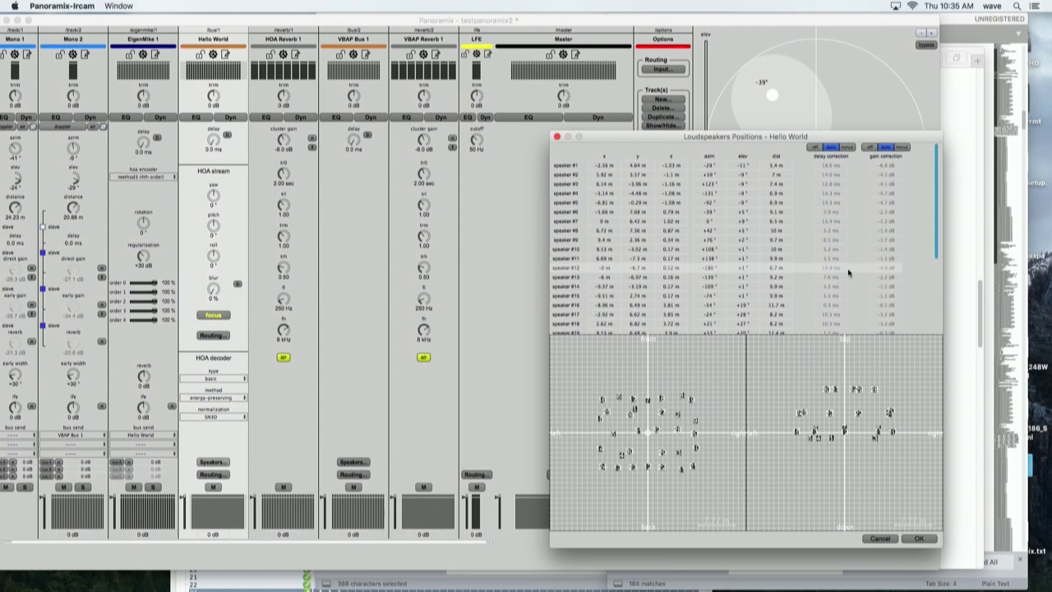
left_click(848, 147)
left_click(903, 147)
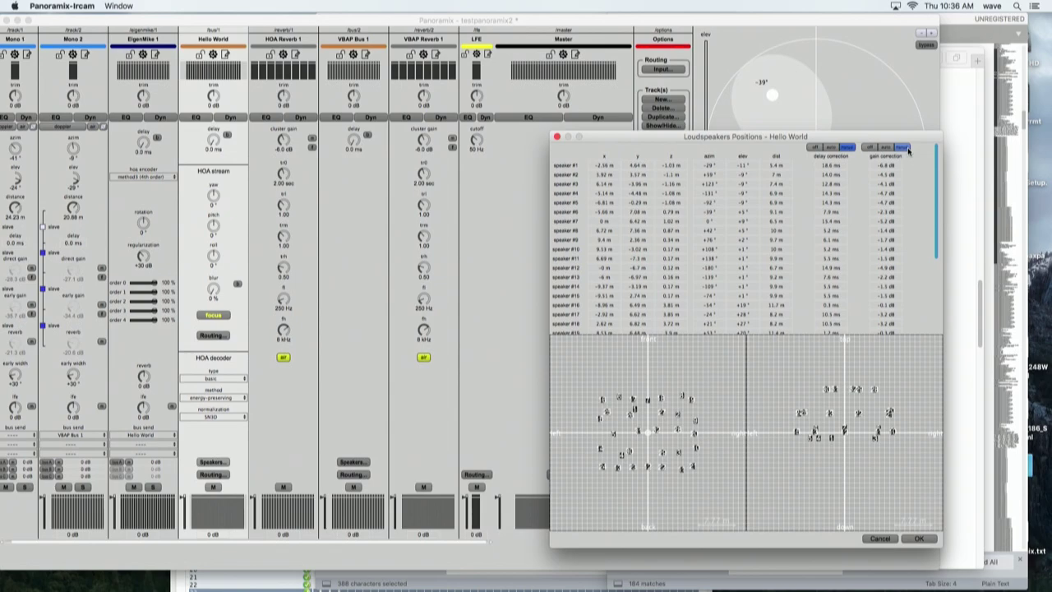
Switch to Sublime Text and examine the bus 1 speaker correction, position, delay, gain and routing lines in testpanoramix2.txt
key("super+Tab")
key("super+Tab")
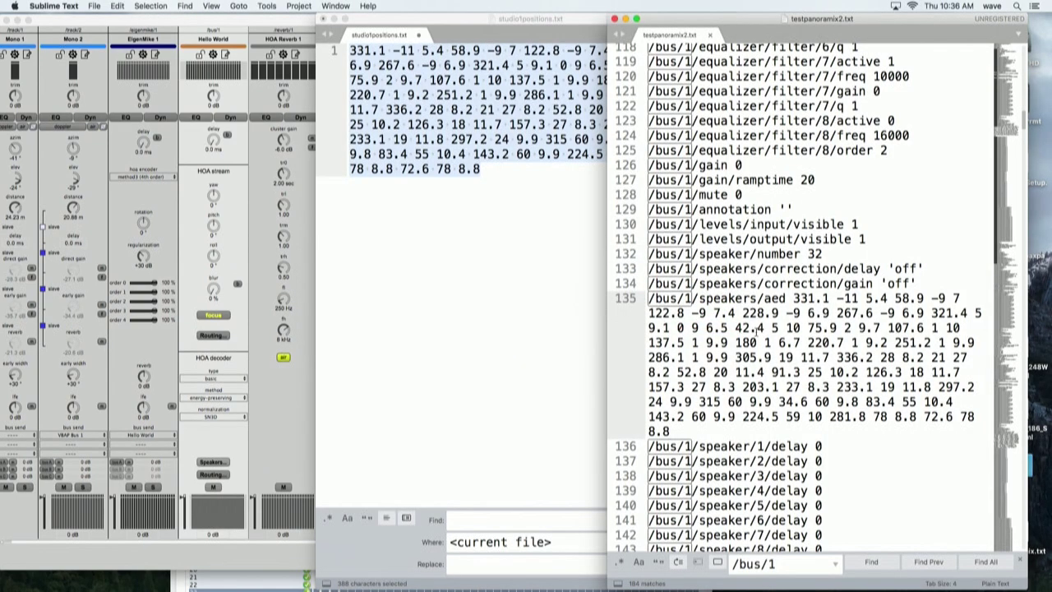
scroll(756, 327, "up", 10)
scroll(753, 327, "up", 20)
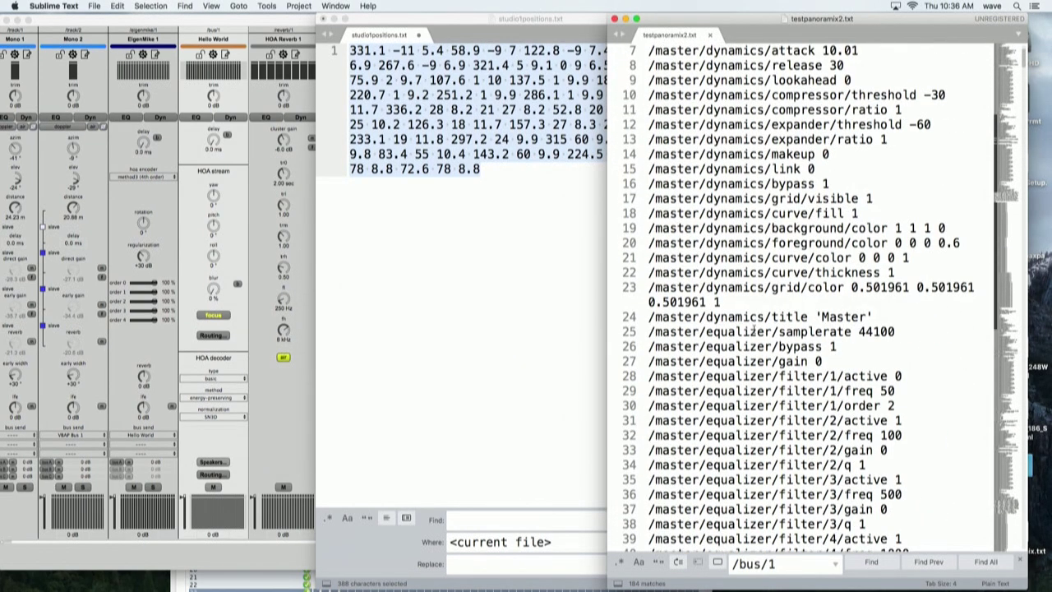
scroll(753, 329, "up", 2)
scroll(754, 329, "down", 20)
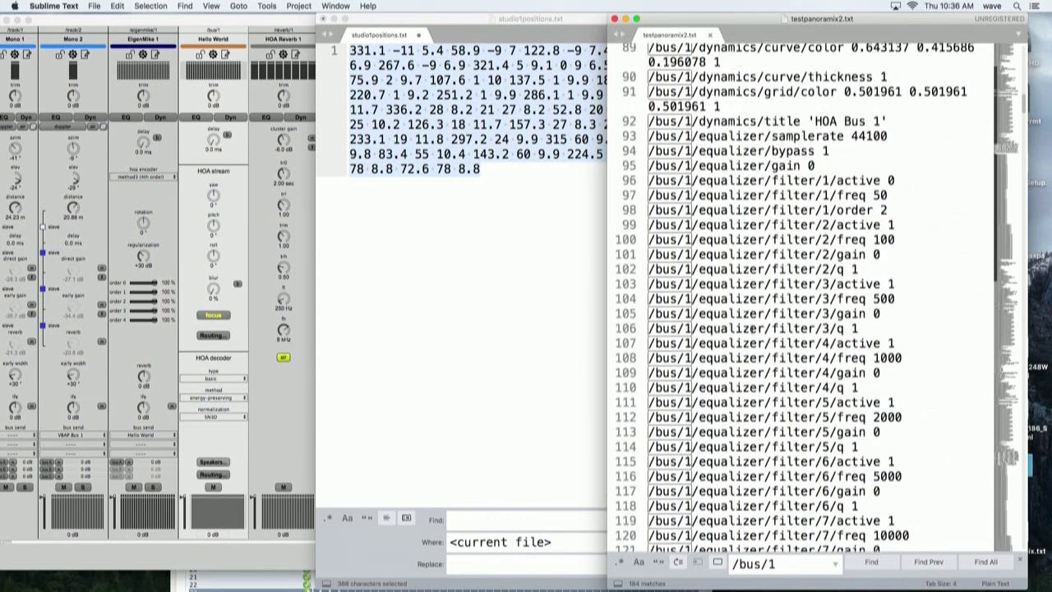
scroll(751, 330, "down", 6)
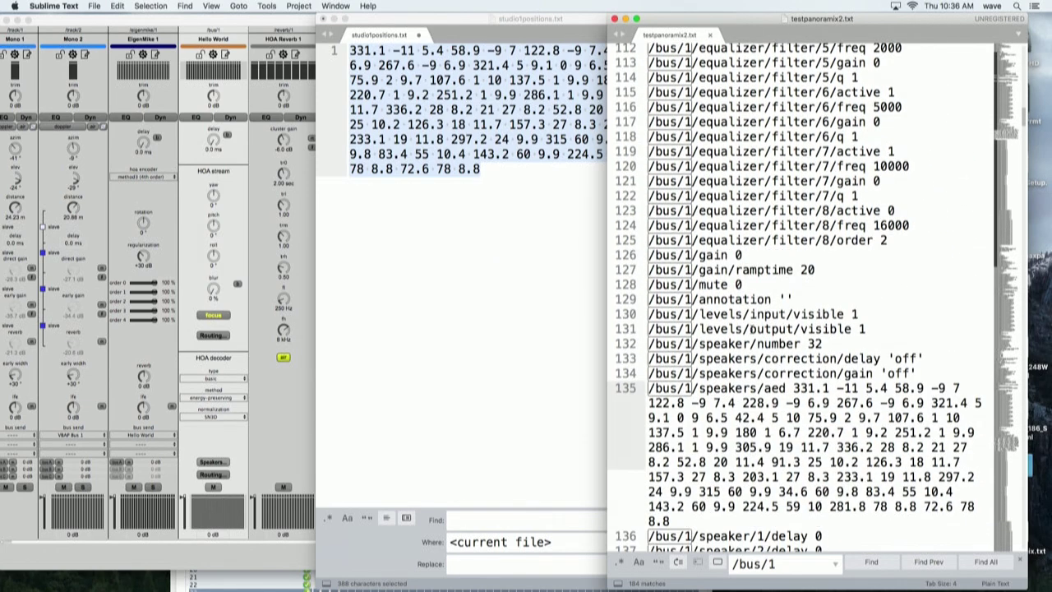
scroll(753, 343, "down", 8)
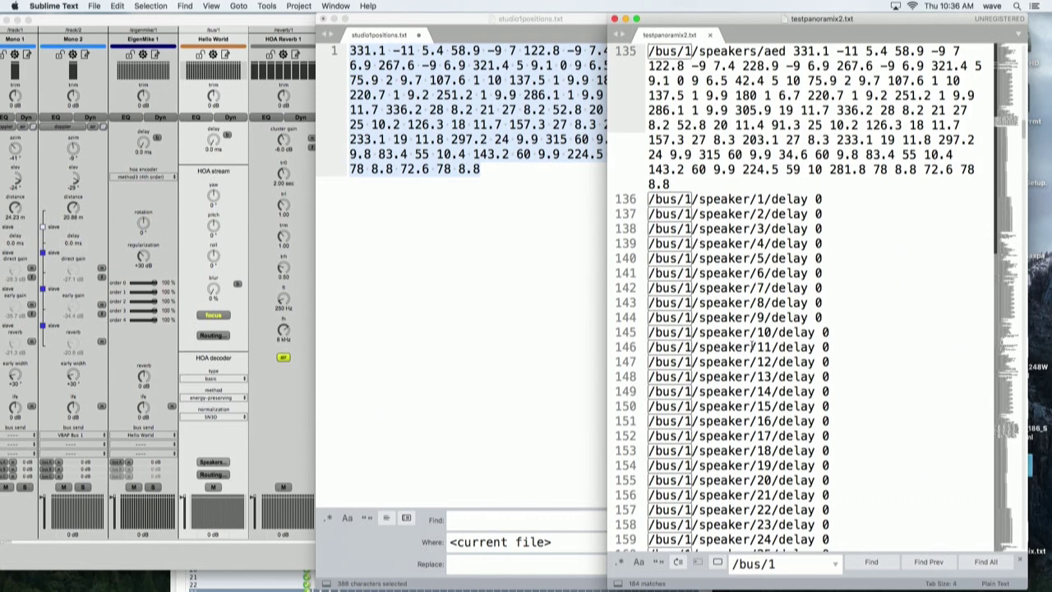
scroll(787, 199, "down", 15)
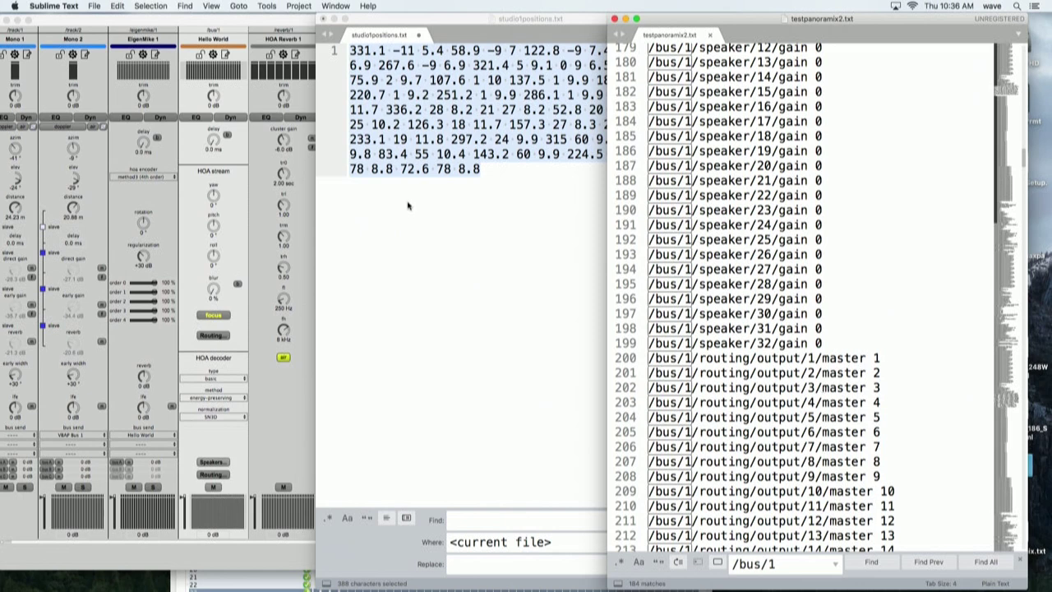
Return to Panoramix, discard the Hello World loudspeaker corrections, and examine the VBAP Bus 1 loudspeaker positions without changing them
left_click(216, 23)
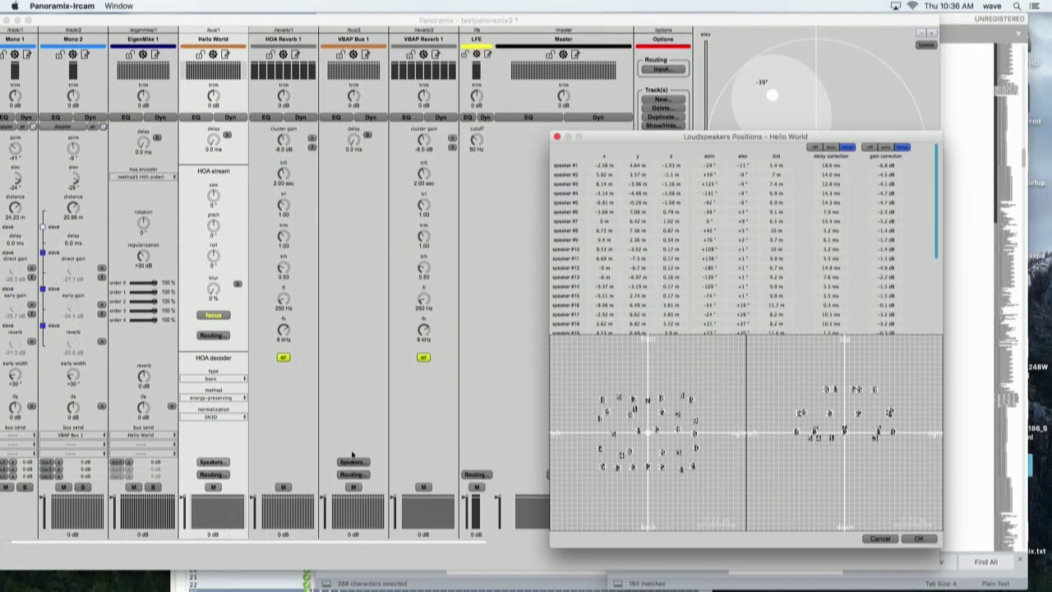
left_click(878, 538)
left_click(354, 462)
left_click(550, 160)
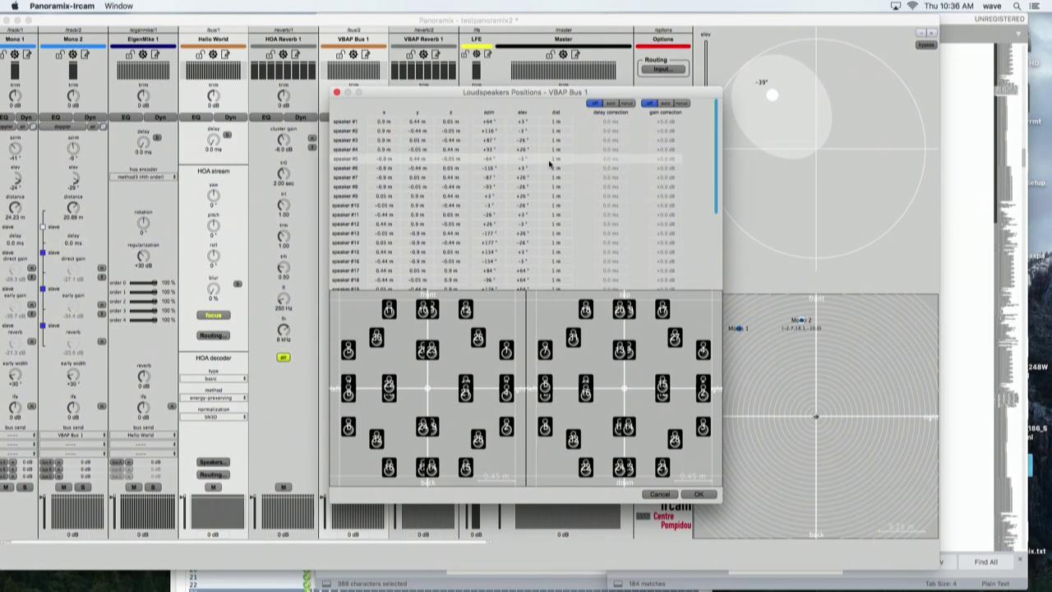
left_click(662, 495)
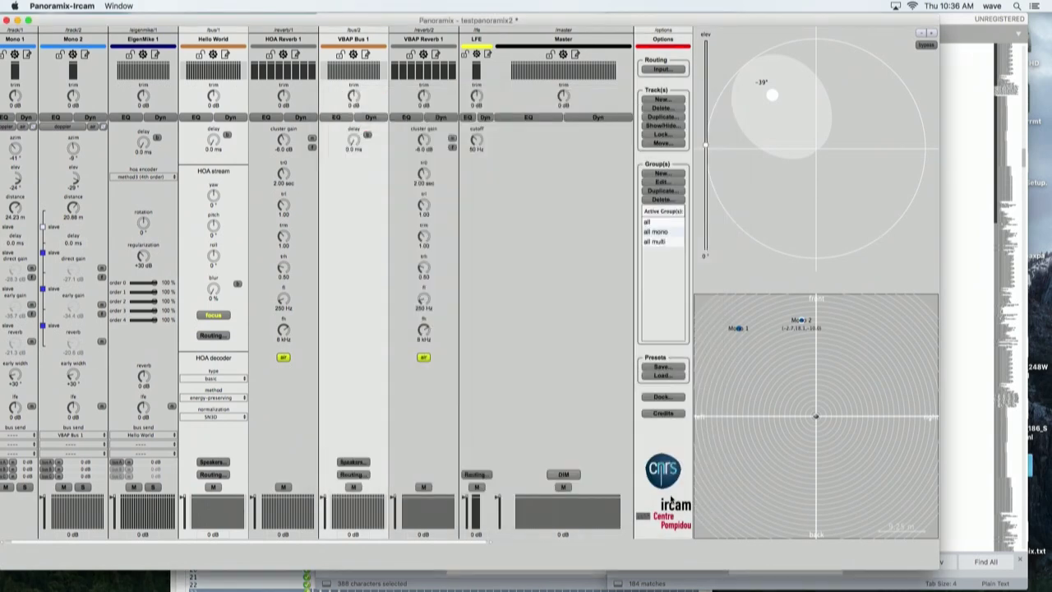